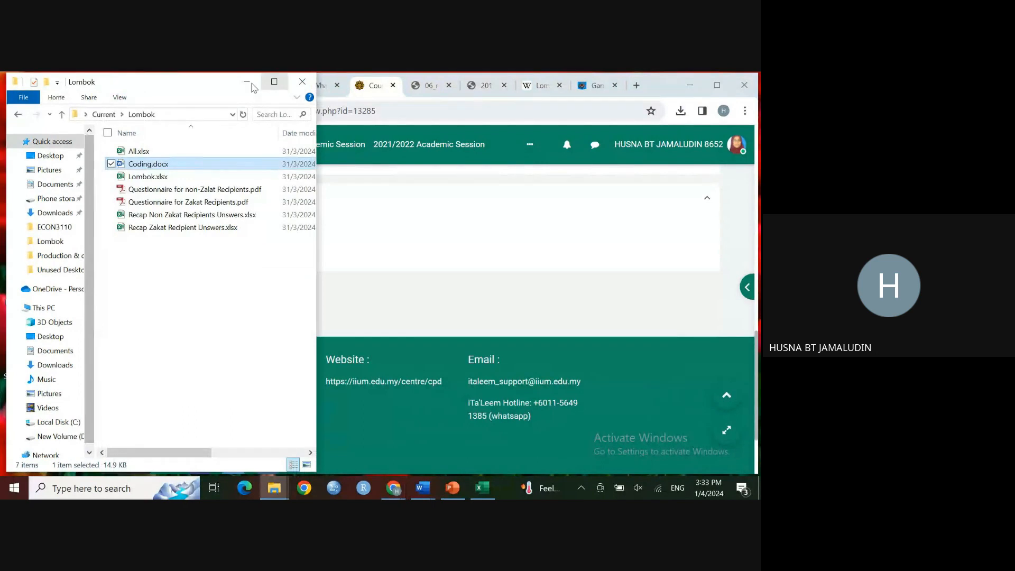
Step: Launch EViews 12 from the desktop and close its startup welcome screen
left_click(246, 81)
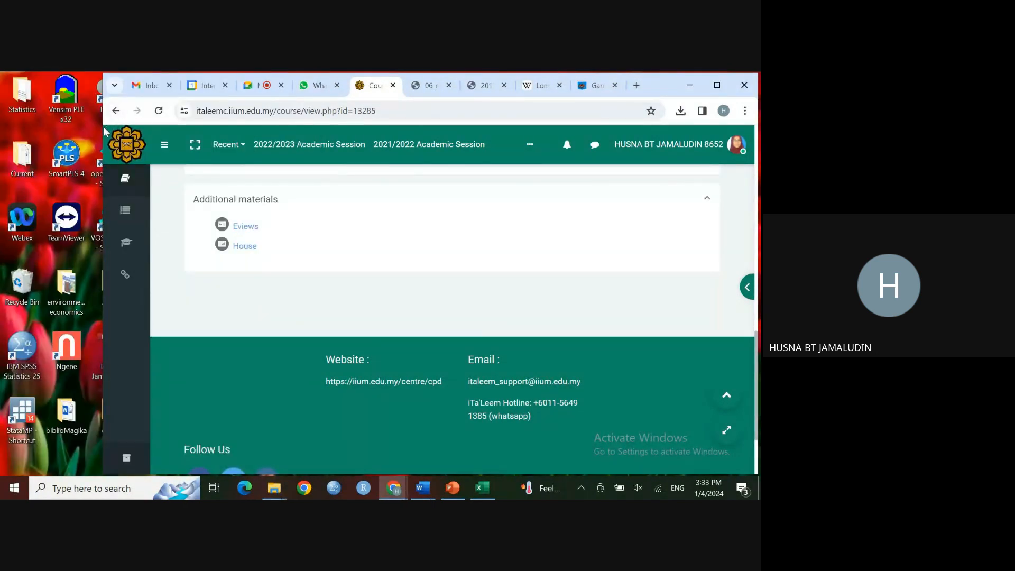
left_click_drag(103, 132, 237, 133)
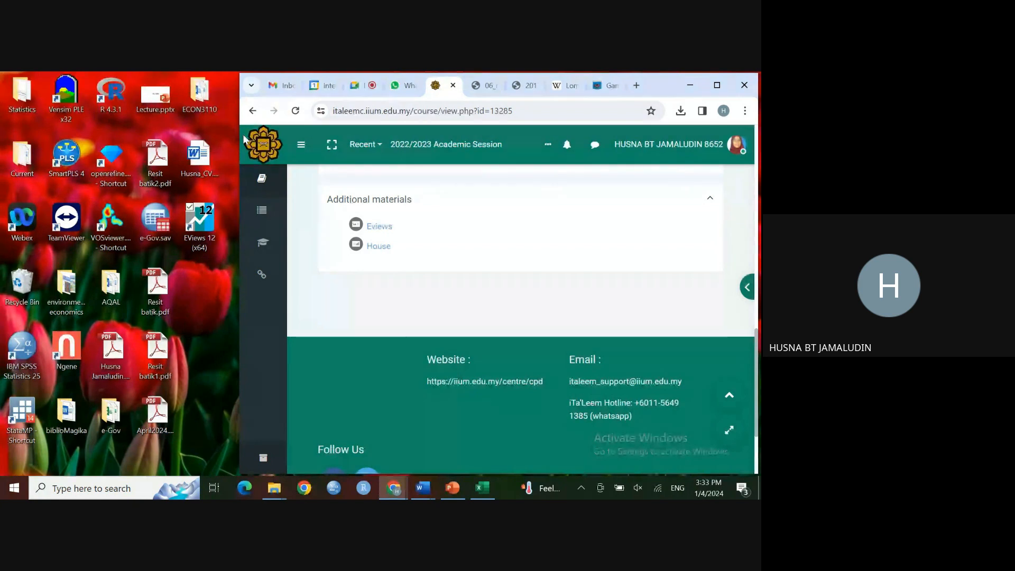
left_click(206, 234)
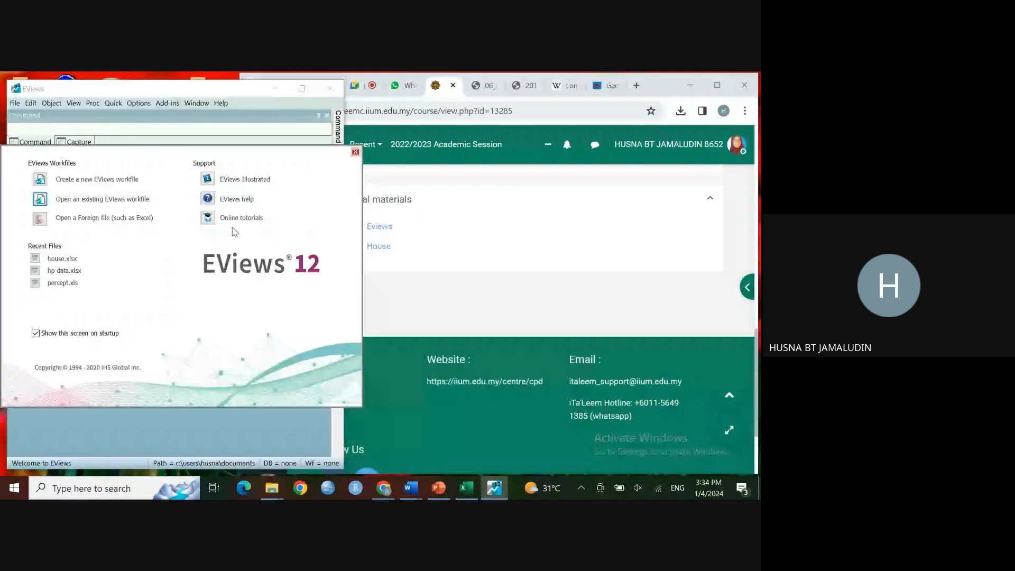
left_click(355, 153)
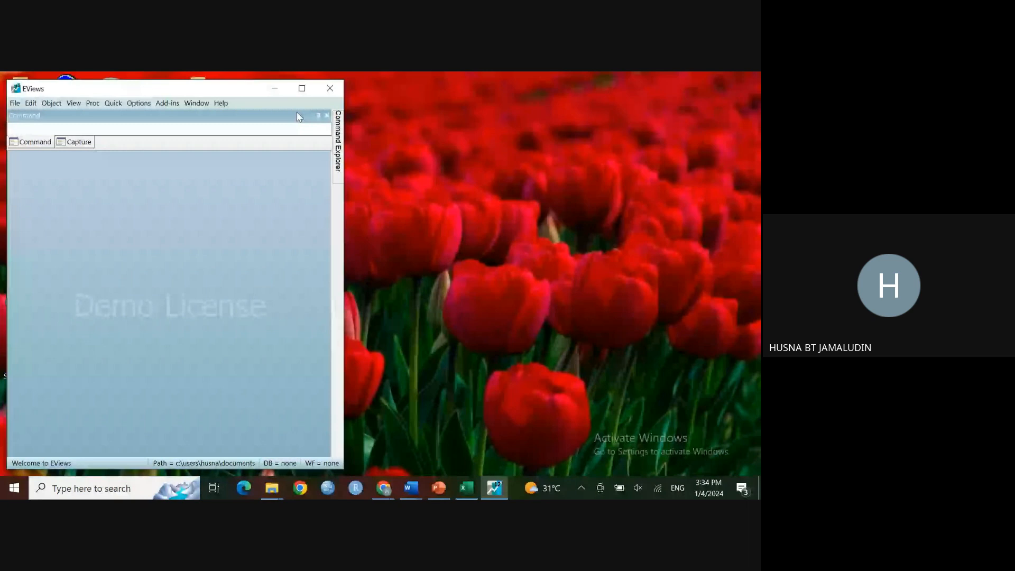
left_click(302, 88)
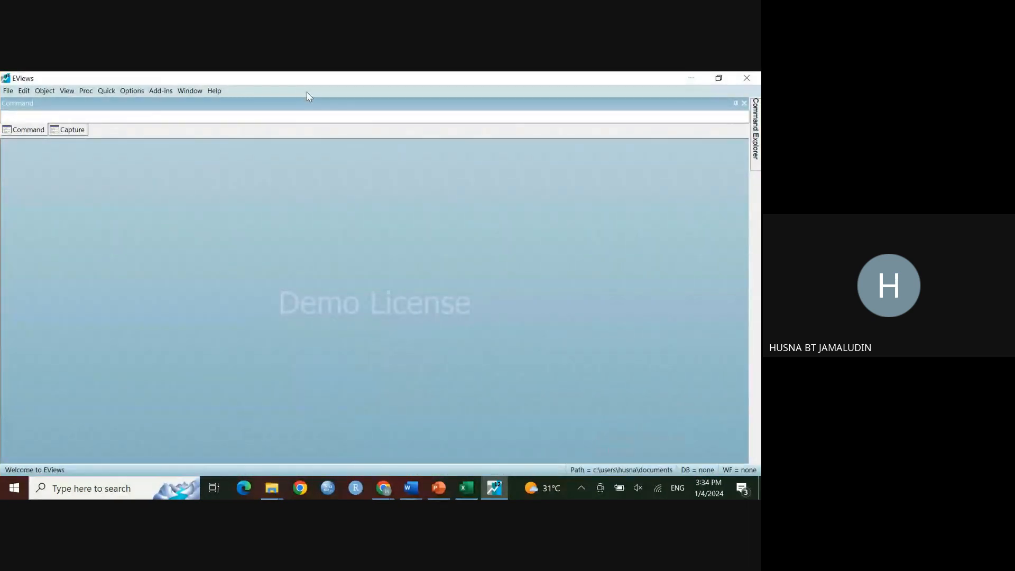
left_click(691, 79)
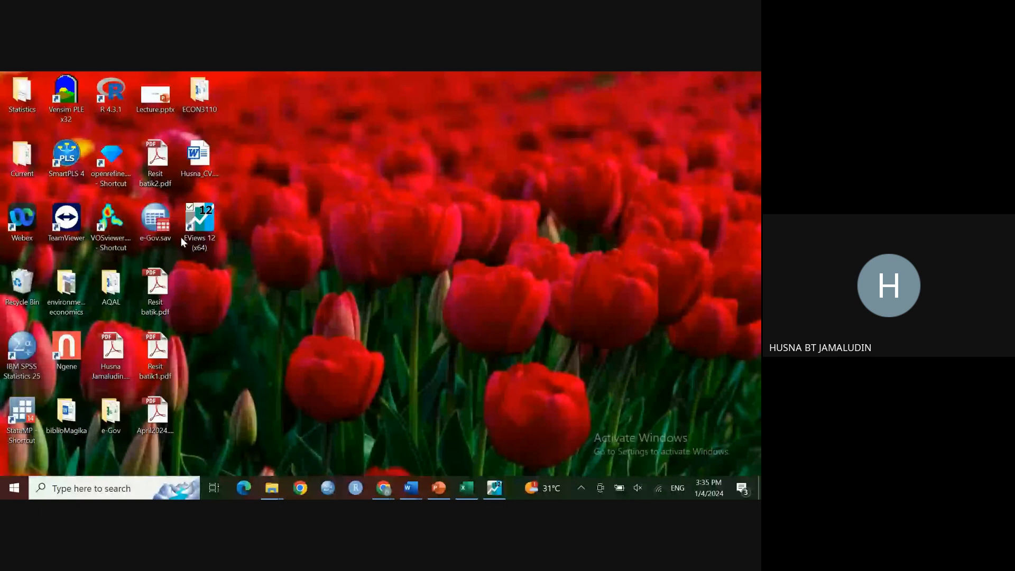
left_click(494, 489)
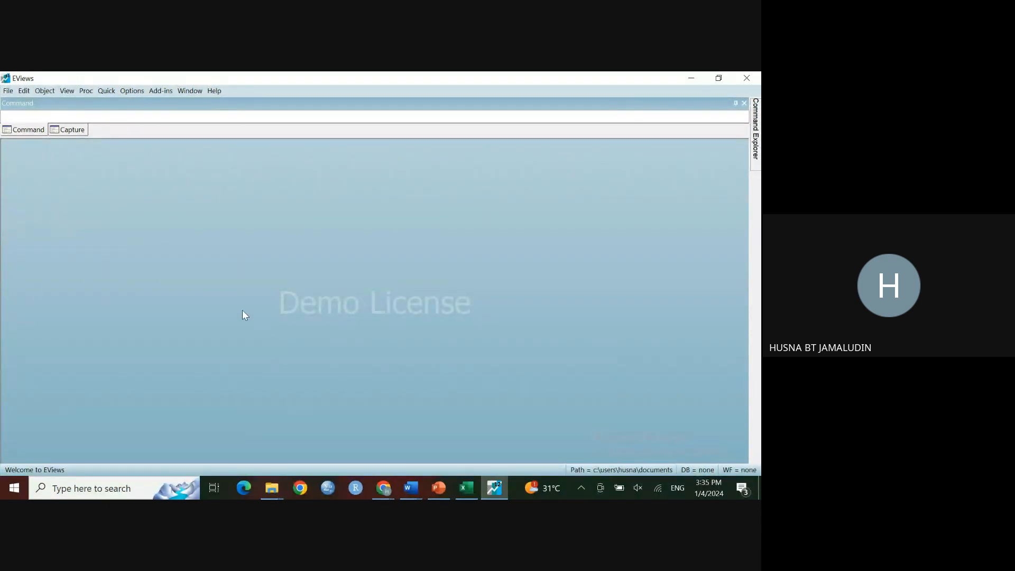
left_click(718, 78)
Step: Open the Eviews.pptx presentation at slide 2 and arrange it beside the EViews window
left_click(440, 488)
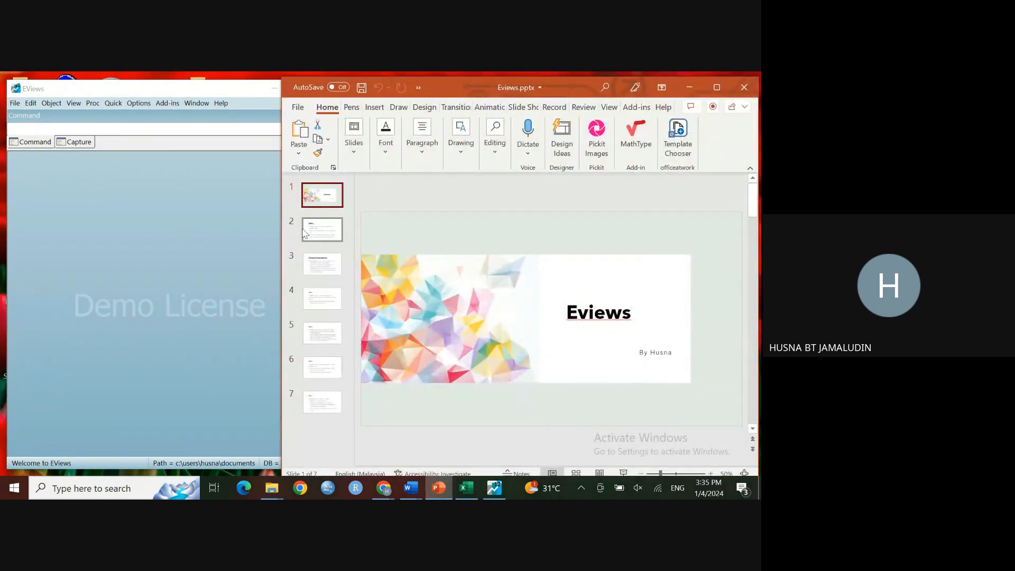
left_click(313, 235)
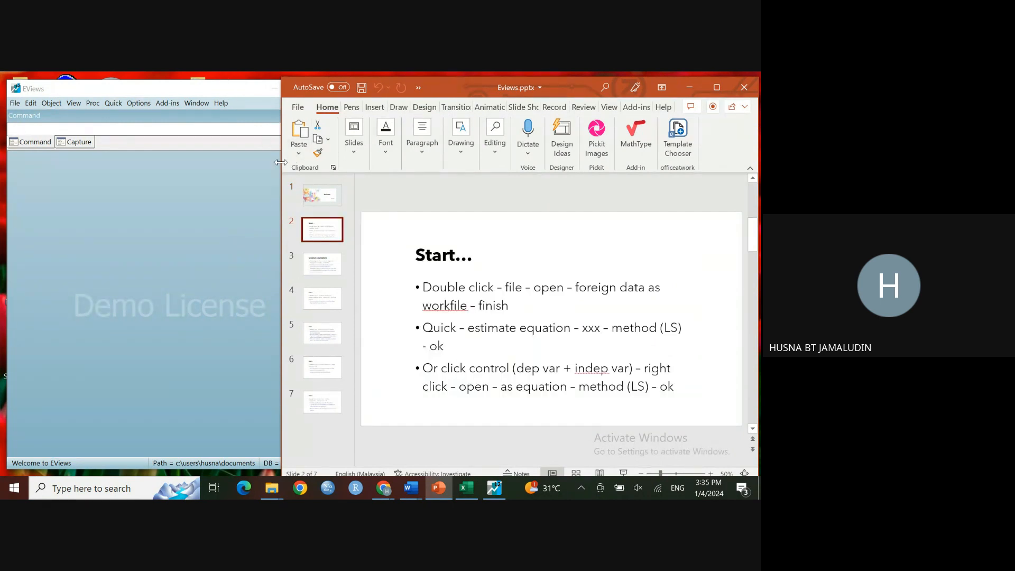
left_click_drag(281, 165, 344, 170)
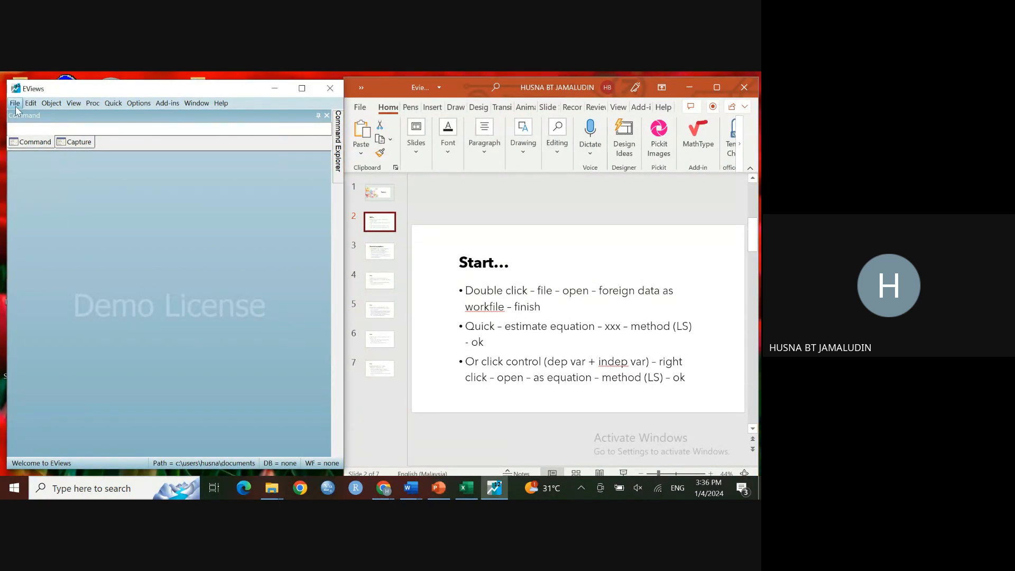
Step: Open House.xlsx from the Desktop's ECON3110 folder as foreign data in a new workfile
left_click(15, 108)
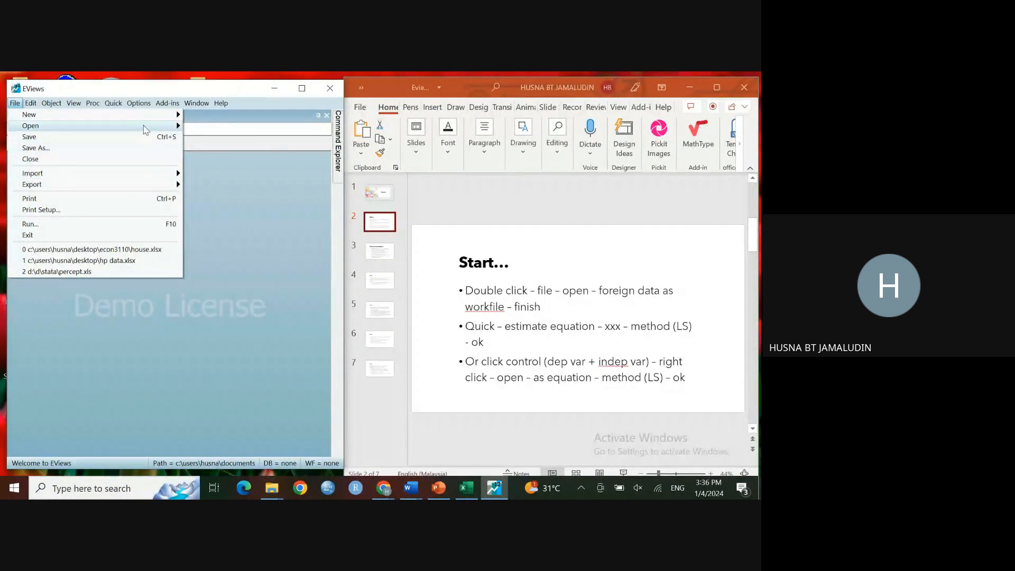
mouse_move(146, 129)
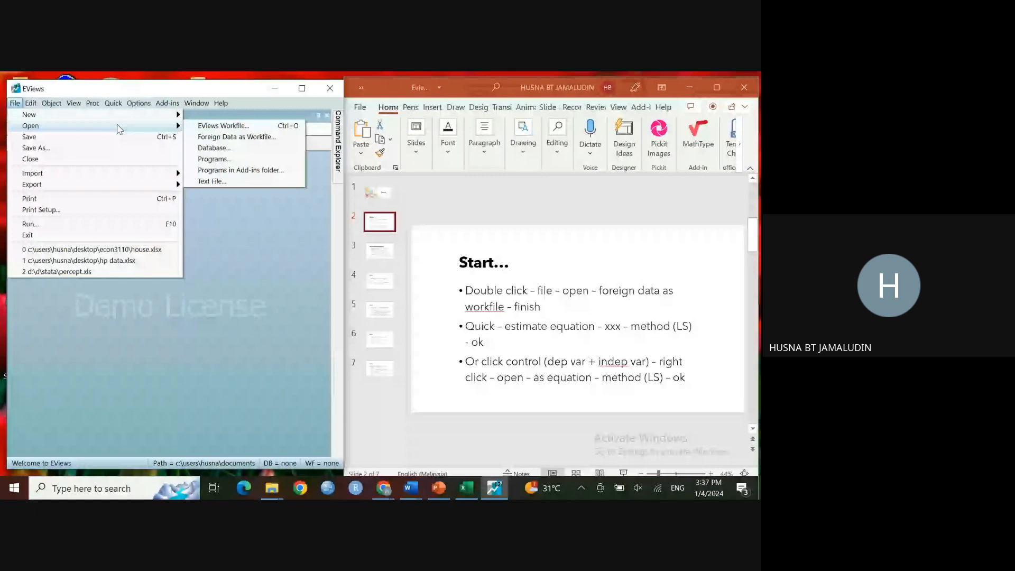
left_click(199, 138)
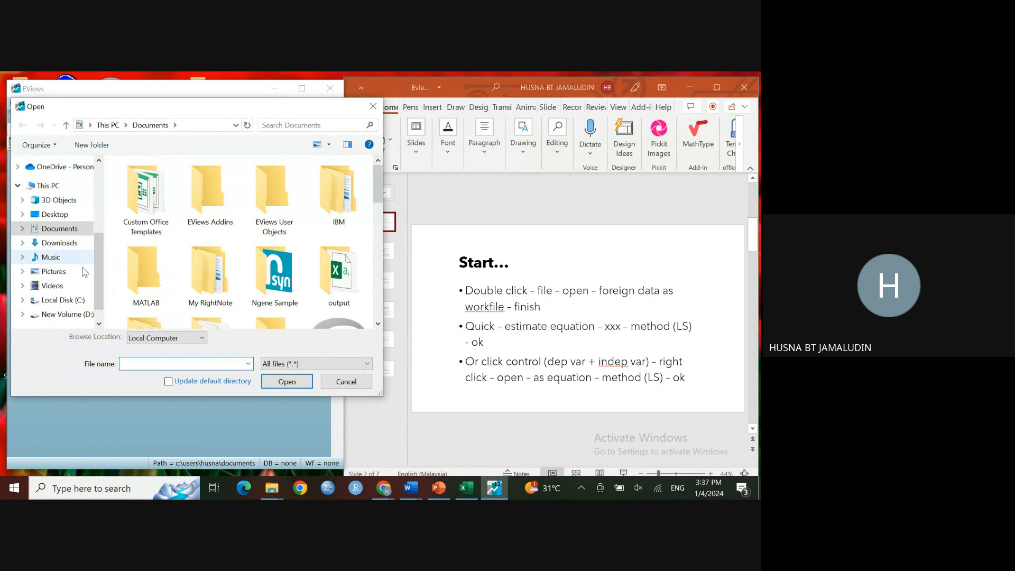
scroll(83, 275, "down", 1)
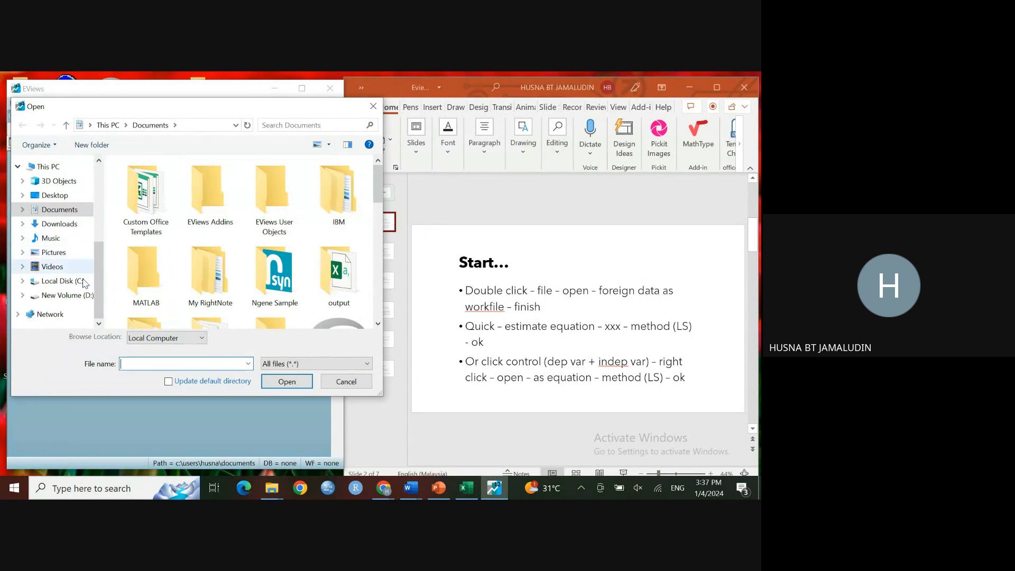
left_click(67, 197)
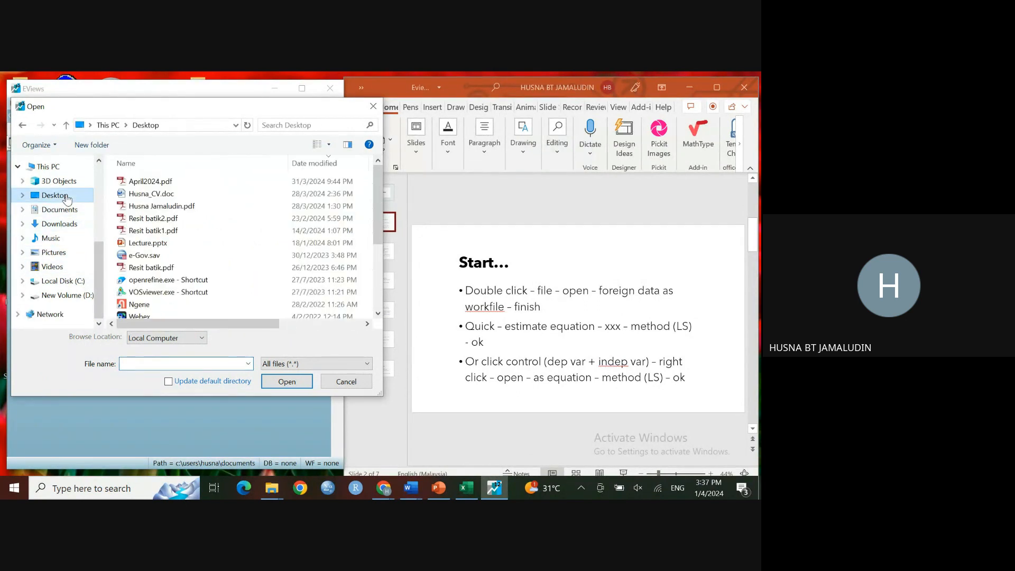
scroll(149, 255, "down", 3)
double_click(148, 239)
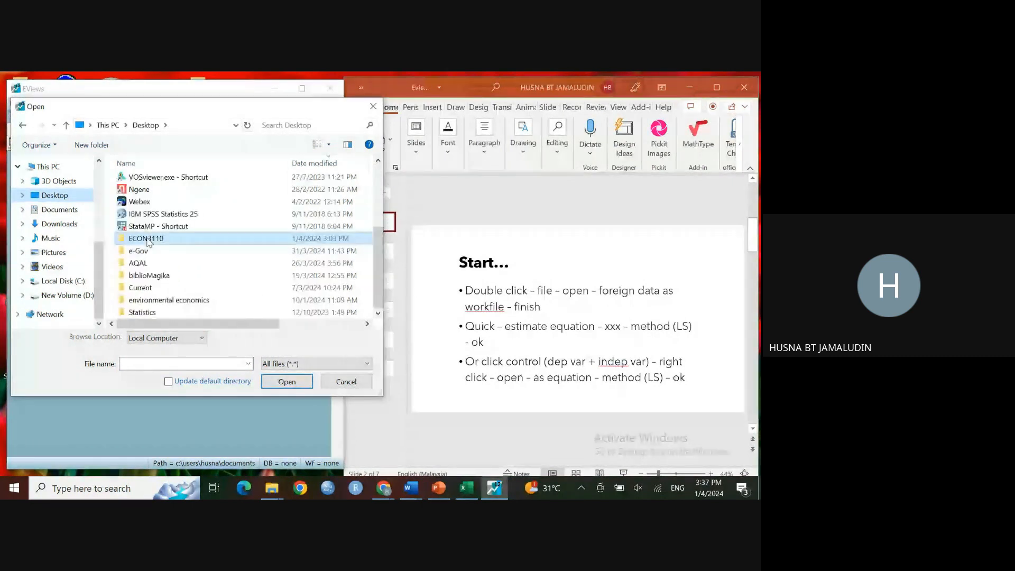
scroll(165, 263, "down", 3)
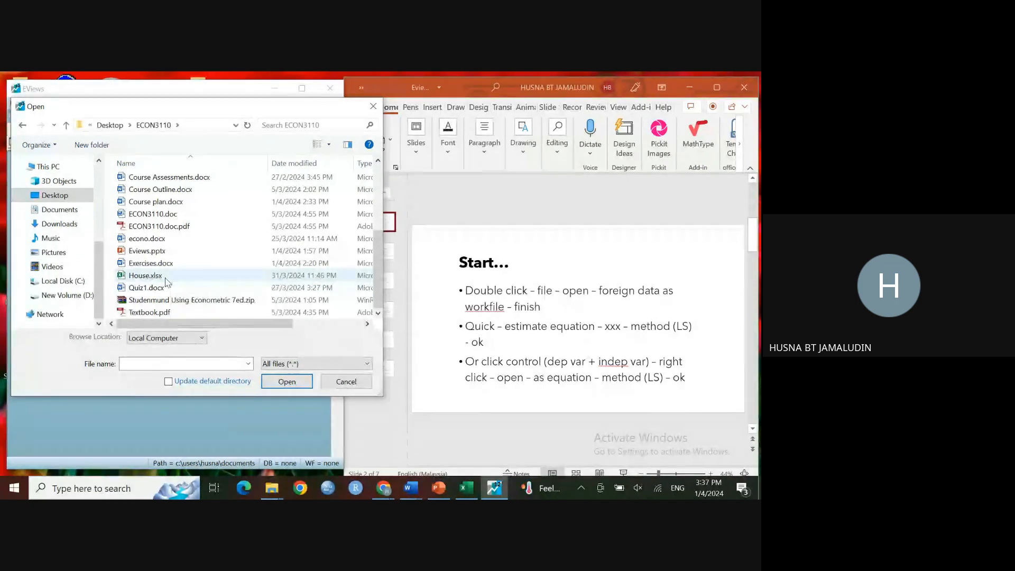
double_click(166, 278)
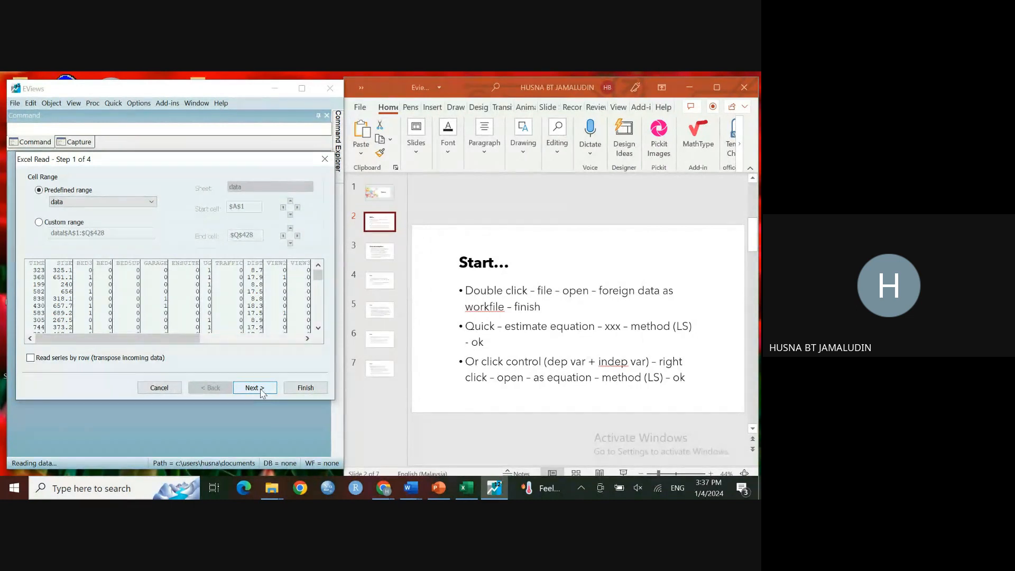
Step: Finish the Excel import without linking the imported series to the external source
left_click(308, 390)
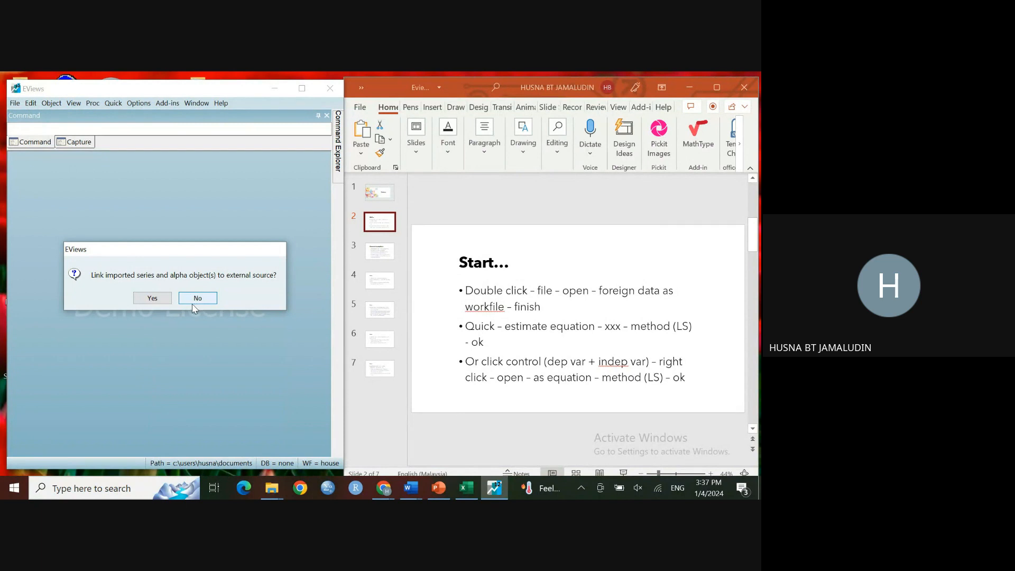
left_click(154, 302)
left_click(153, 298)
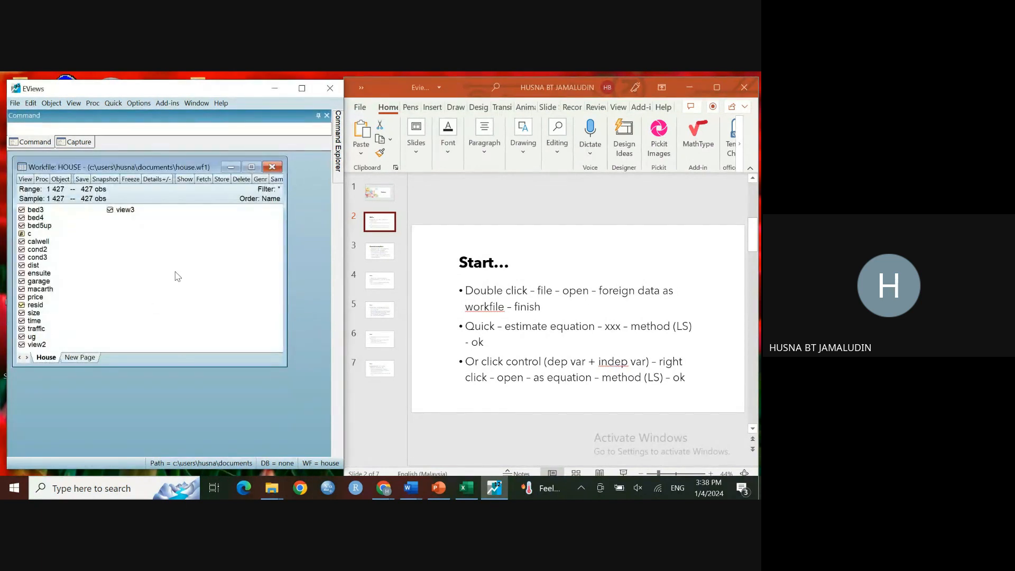
left_click_drag(172, 163, 178, 194)
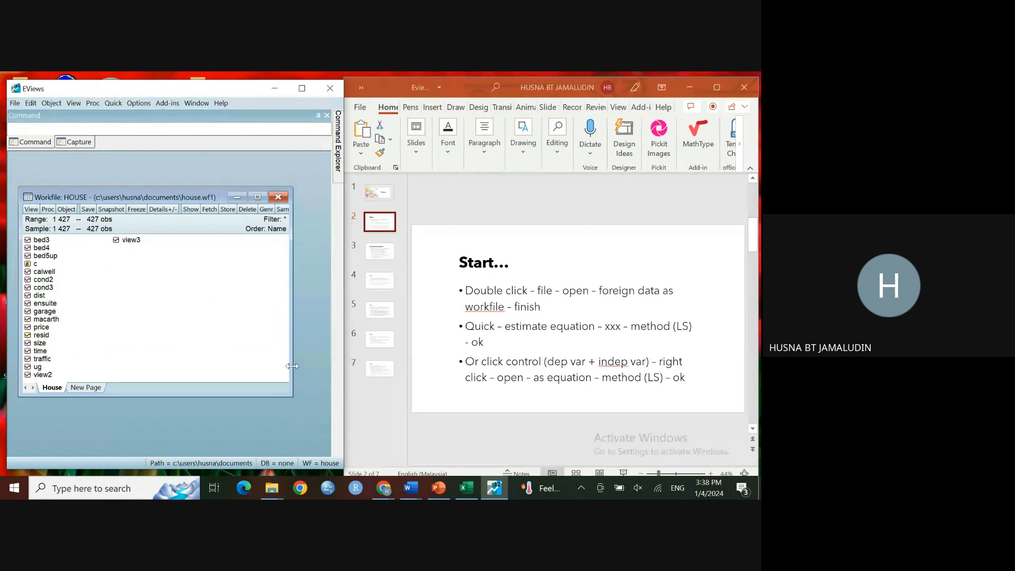
left_click(299, 94)
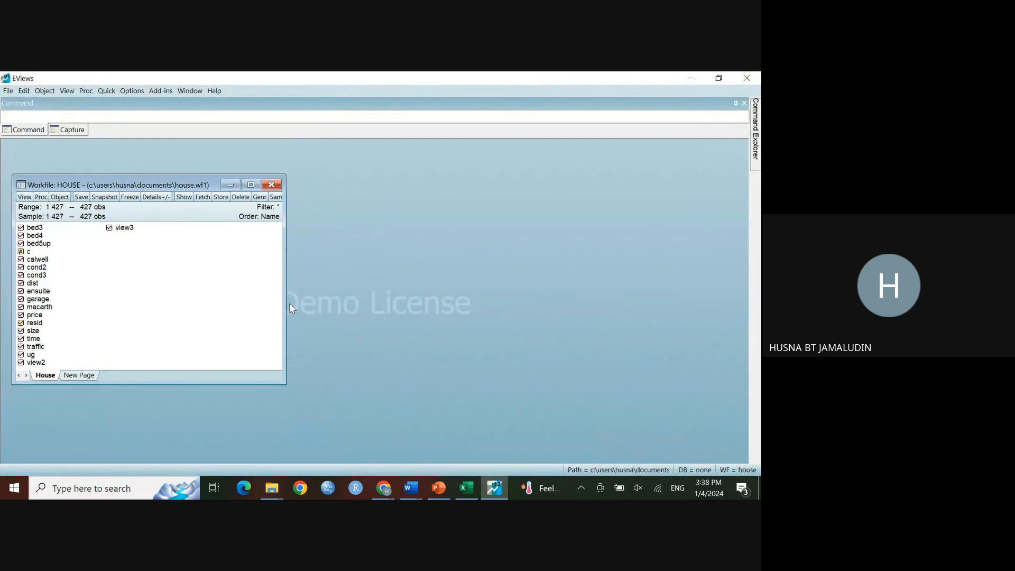
left_click_drag(288, 305, 289, 306)
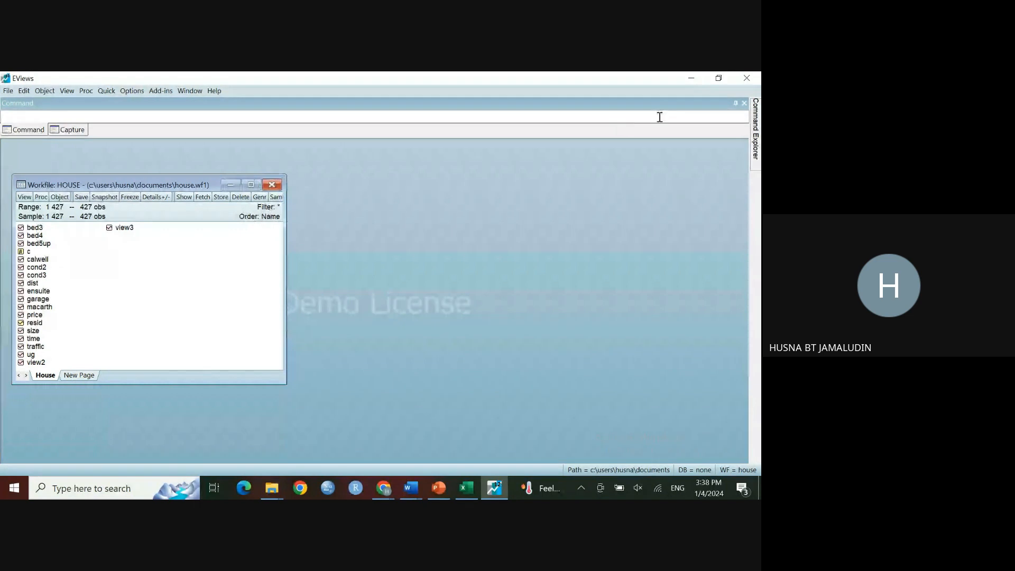
left_click(719, 79)
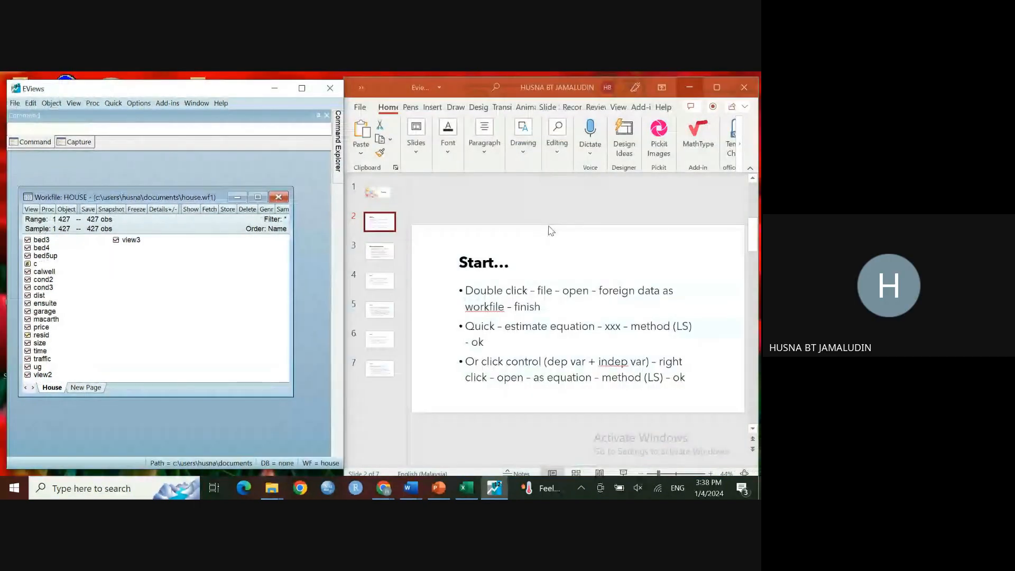
left_click_drag(330, 210, 326, 208)
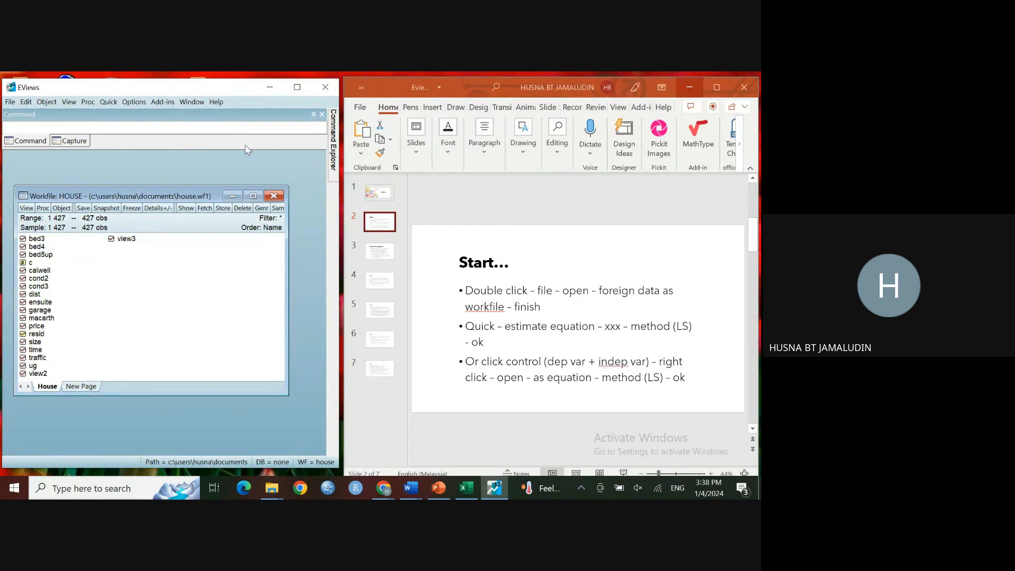
Step: Switch to the All.xlsx workbook and browse its KI, zakat and nonzakat sheets
left_click(268, 88)
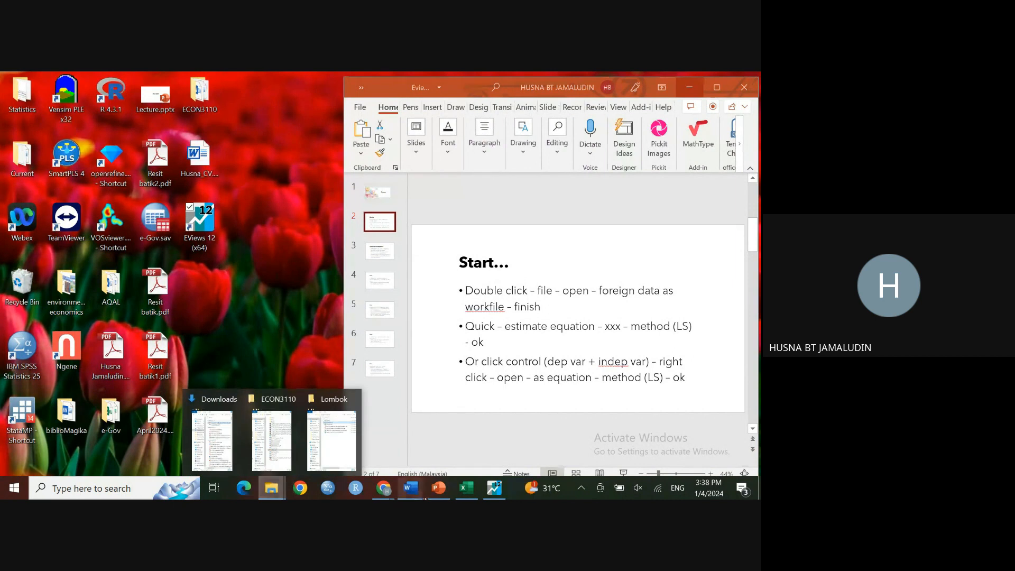
left_click(473, 497)
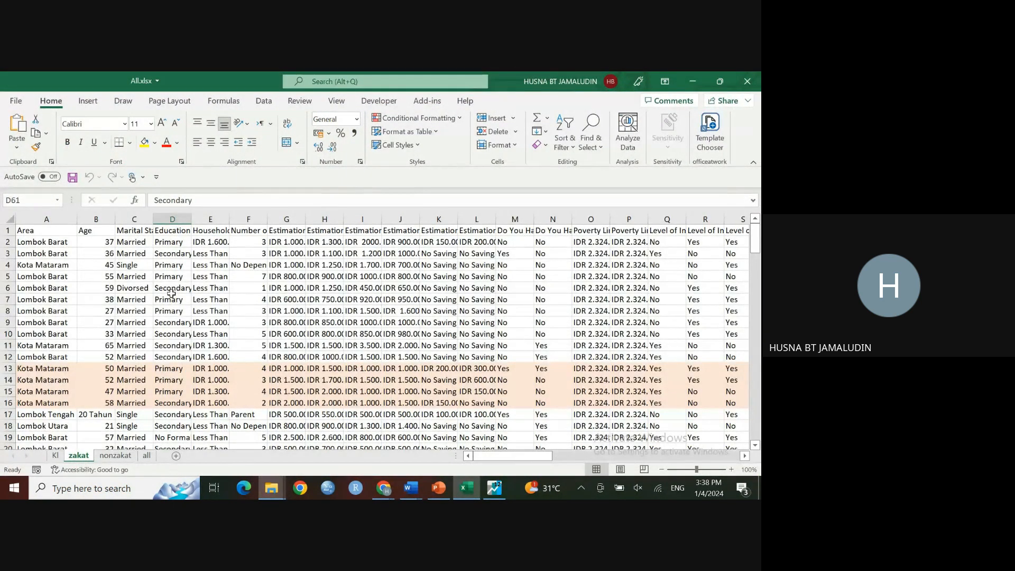
left_click(55, 456)
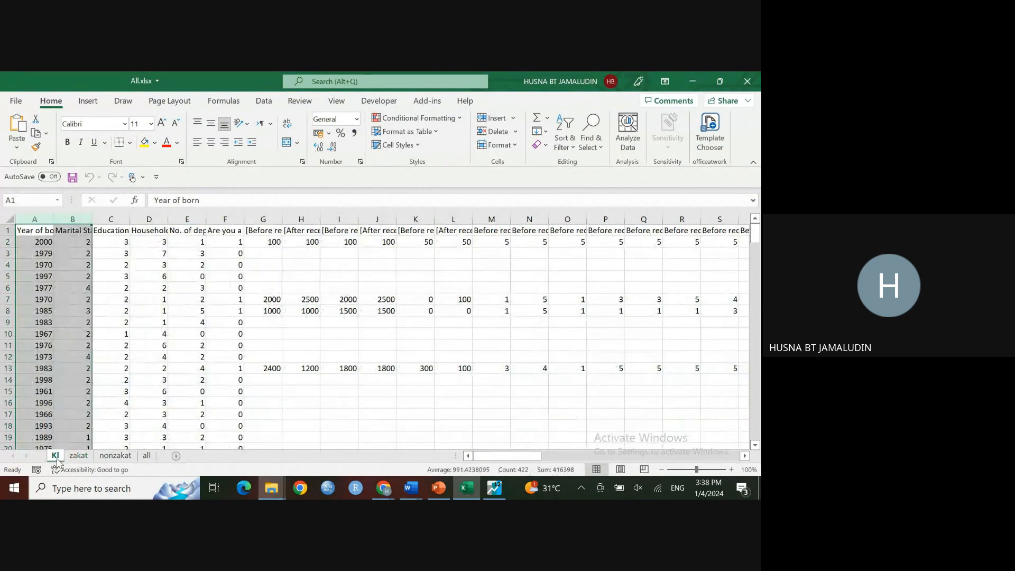
left_click(78, 456)
left_click(116, 456)
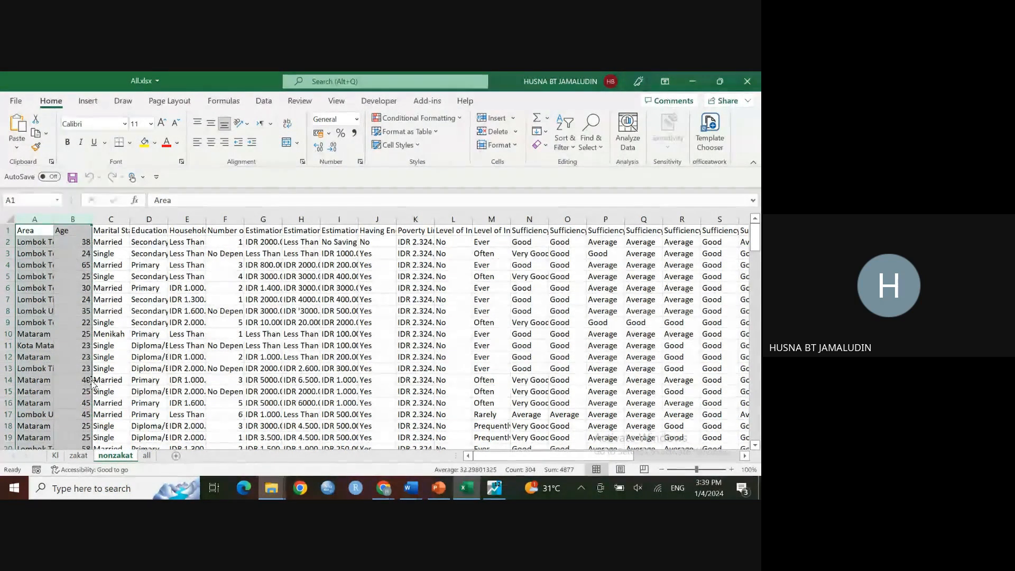
left_click(56, 456)
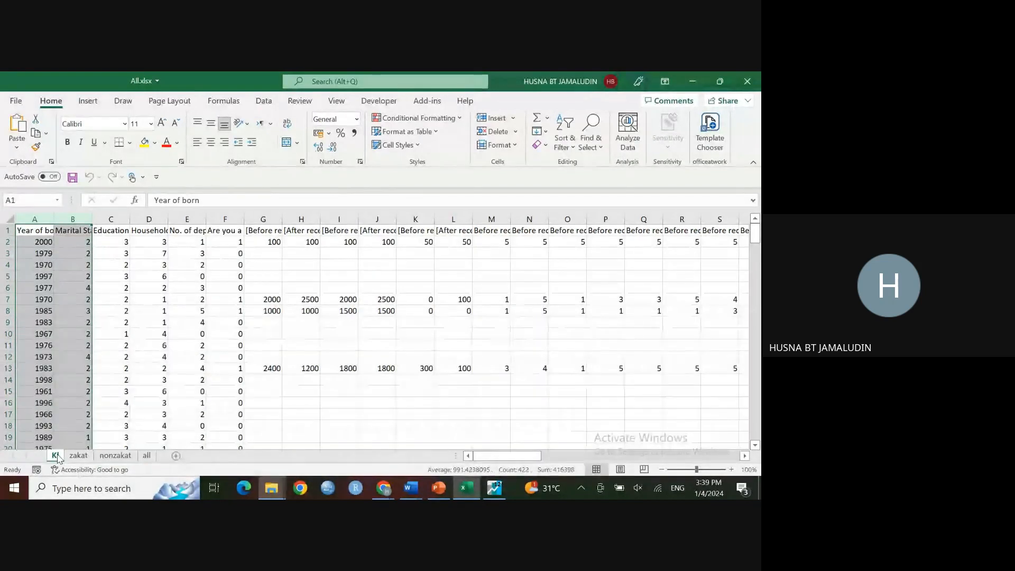
left_click(78, 455)
left_click(113, 457)
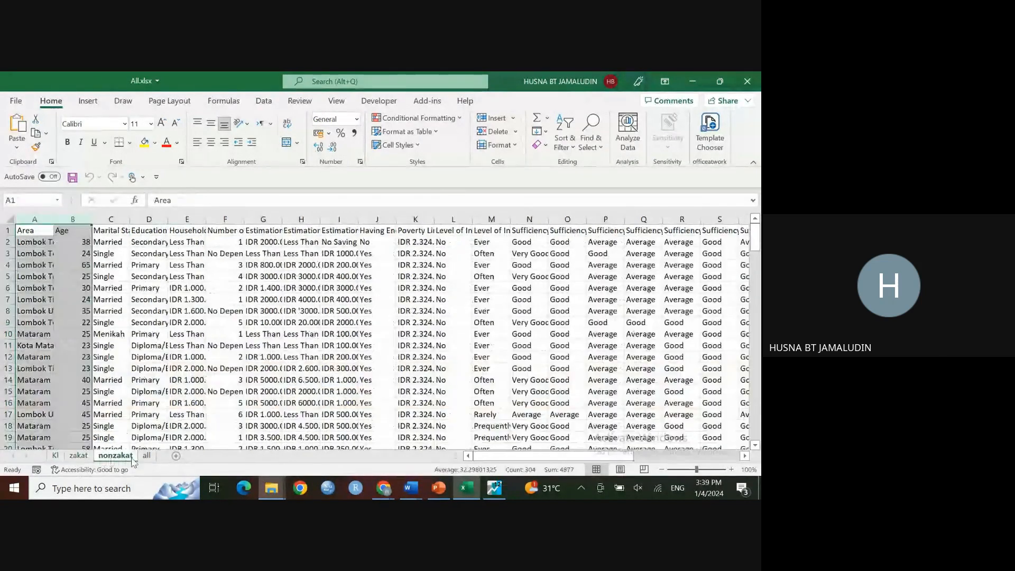
left_click(690, 84)
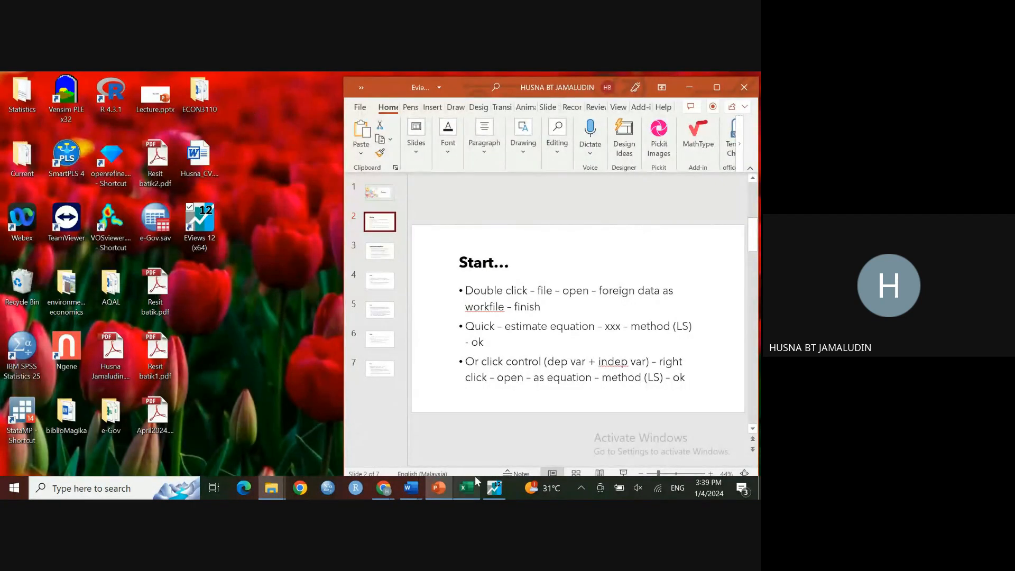
Step: Return to EViews, start Estimate Equation and open the estimation method list
left_click(493, 488)
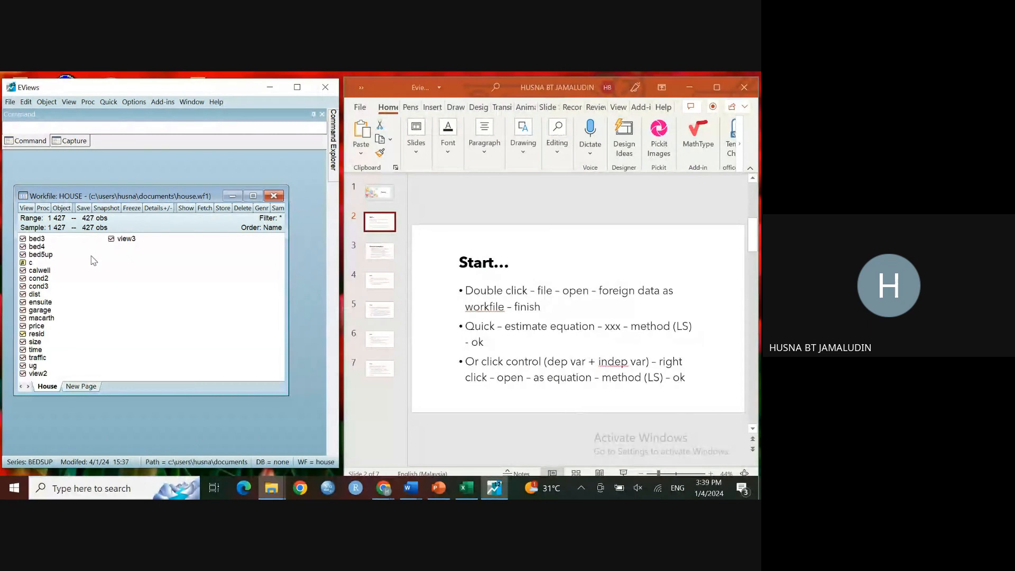
left_click(109, 104)
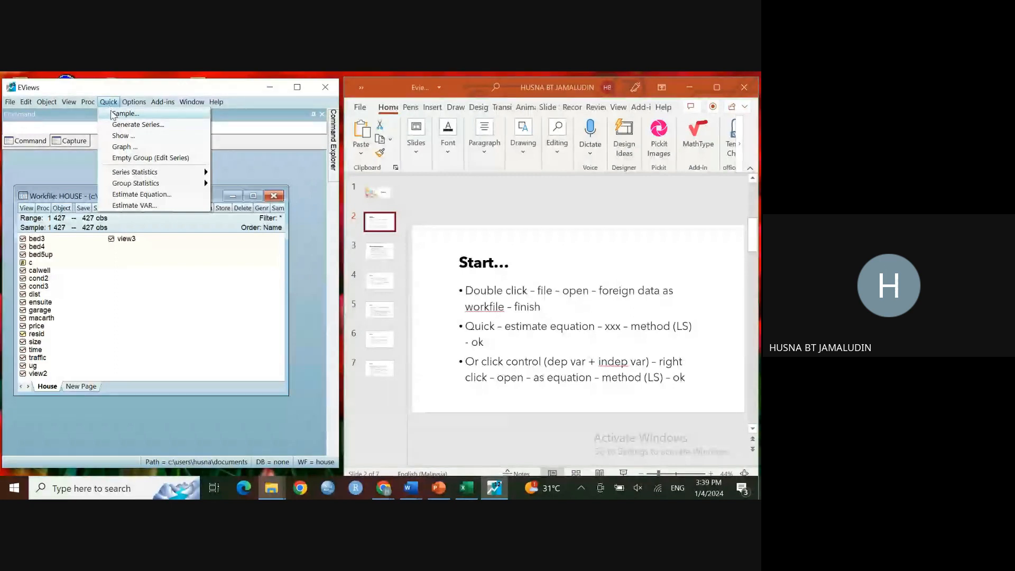
left_click(139, 195)
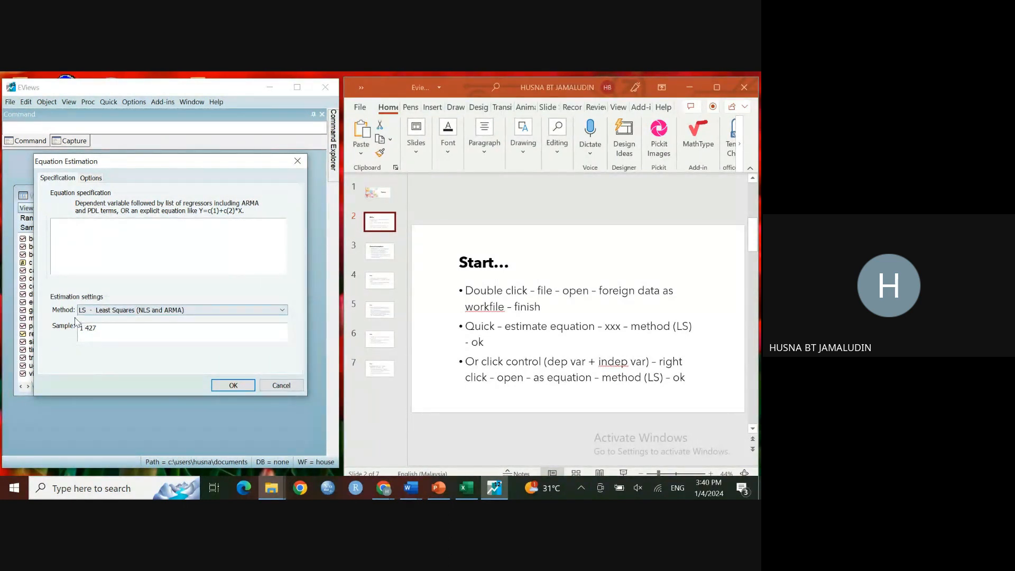
left_click_drag(166, 163, 173, 128)
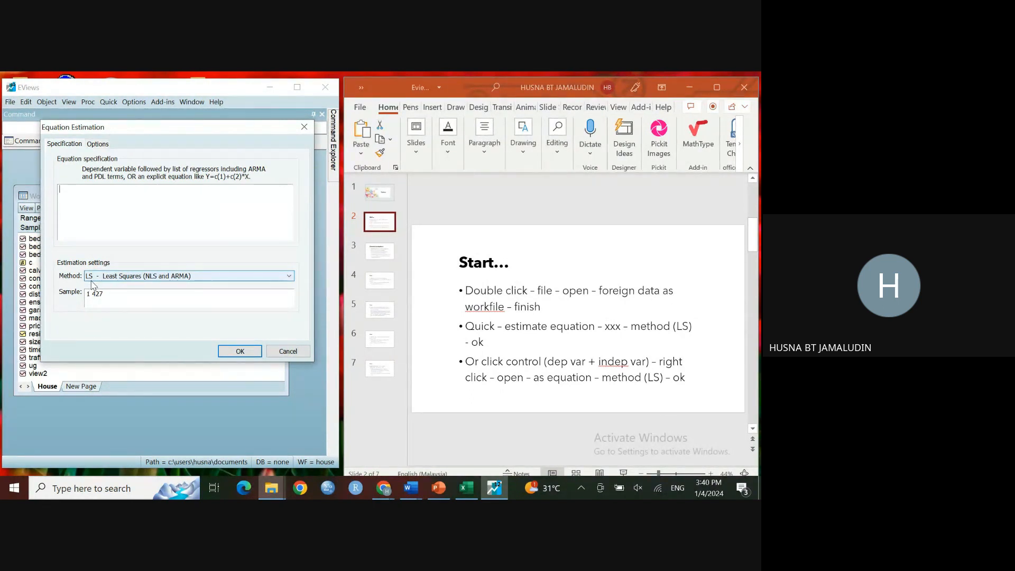
left_click(290, 281)
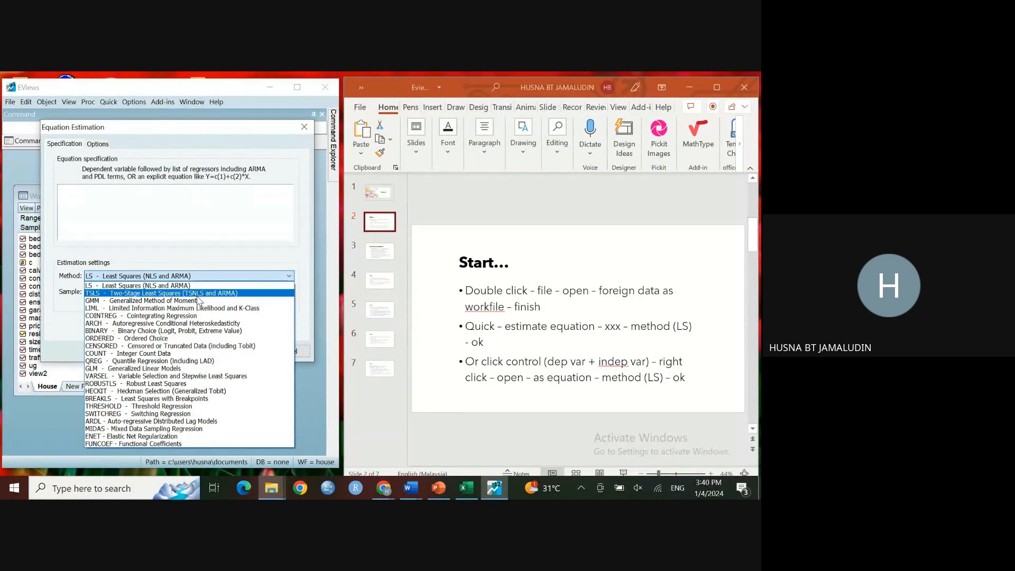
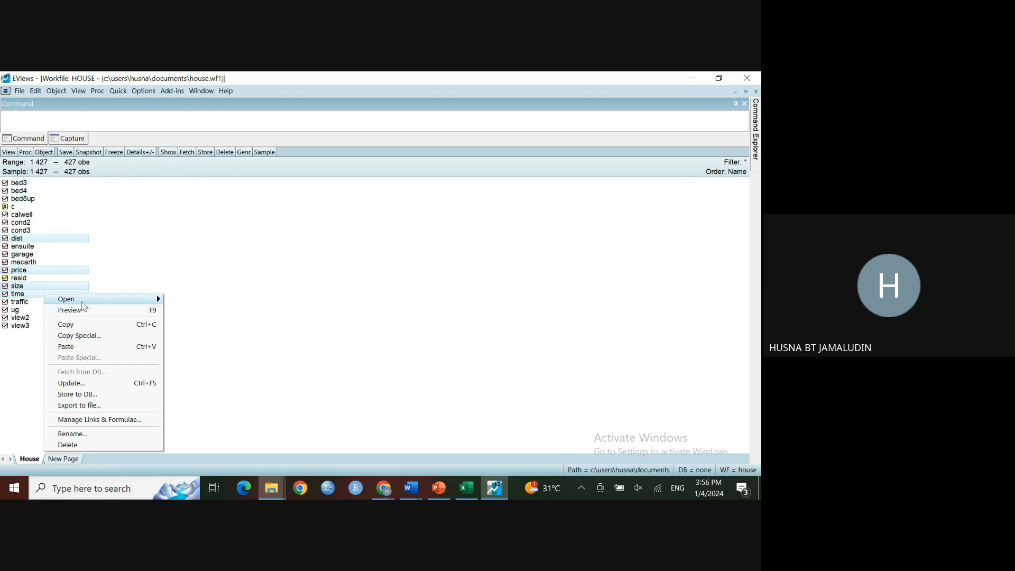
Step: Open the selected series as an equation and estimate price on log(size), log(time), dist and c by least squares
mouse_move(139, 300)
left_click(191, 310)
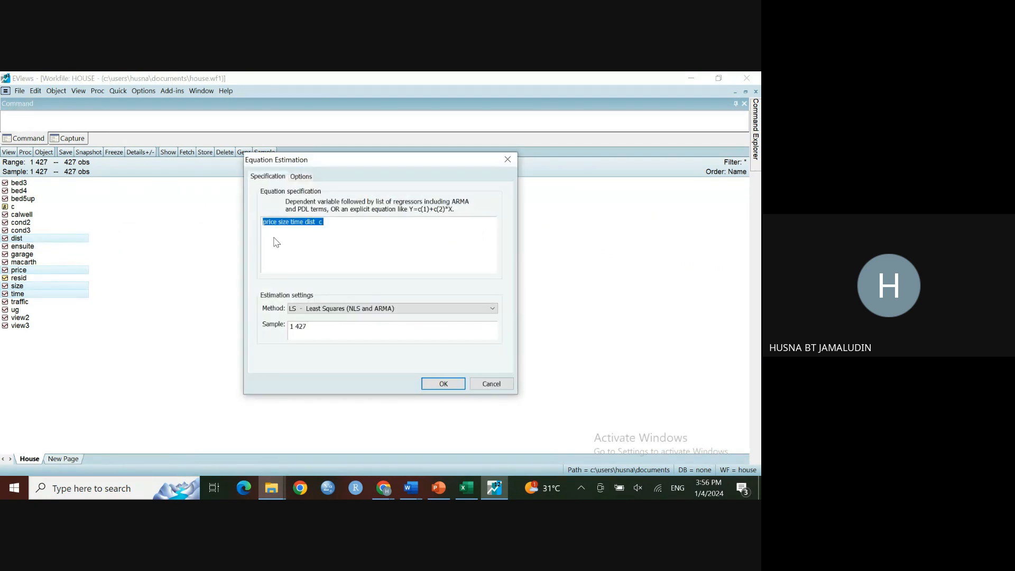
left_click(275, 227)
type("log(")
left_click(300, 221)
type(")")
left_click(304, 223)
type("log(size)")
left_click(443, 384)
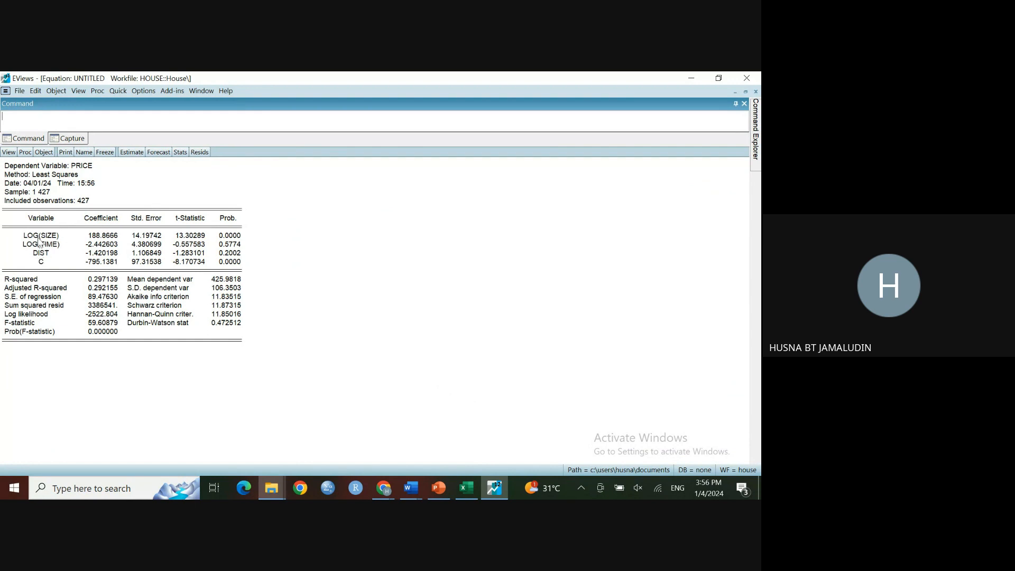
Step: Display the equation's variance inflation factors from the coefficient diagnostics
left_click(7, 153)
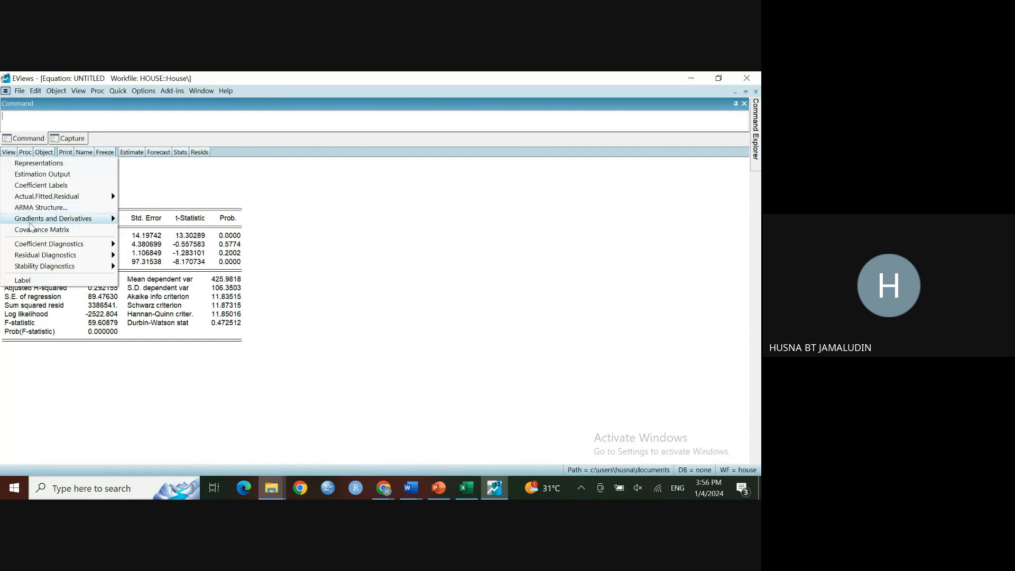
mouse_move(38, 248)
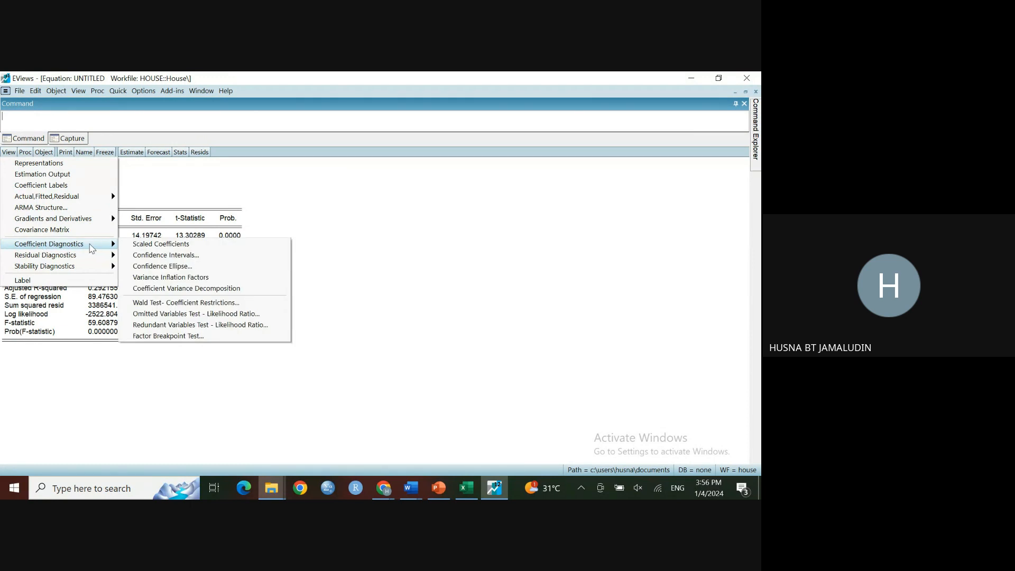
left_click(150, 280)
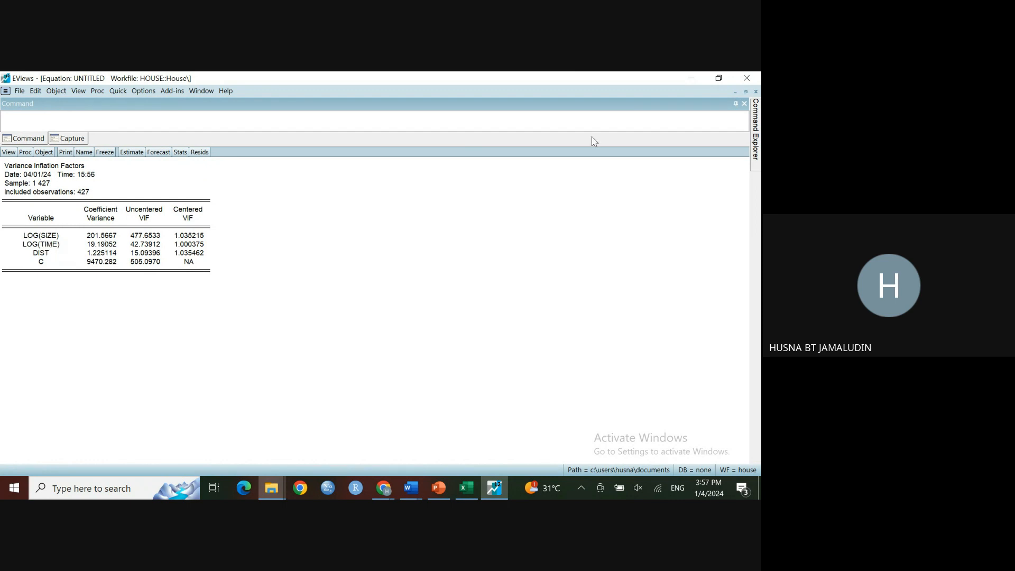
Step: Restore the window alongside the presentation and move to the heteroskedasticity slide
left_click(719, 78)
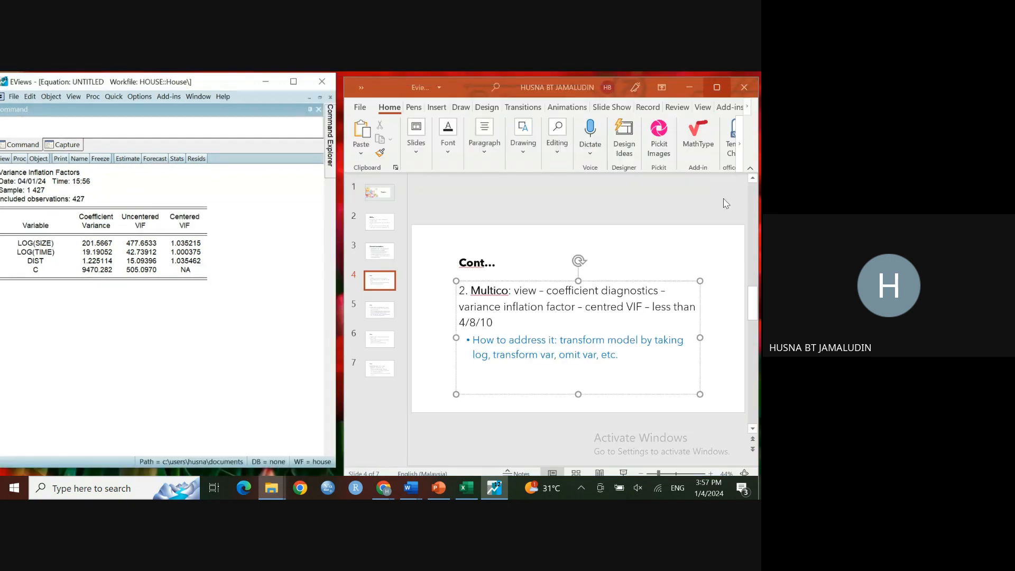
left_click(613, 339)
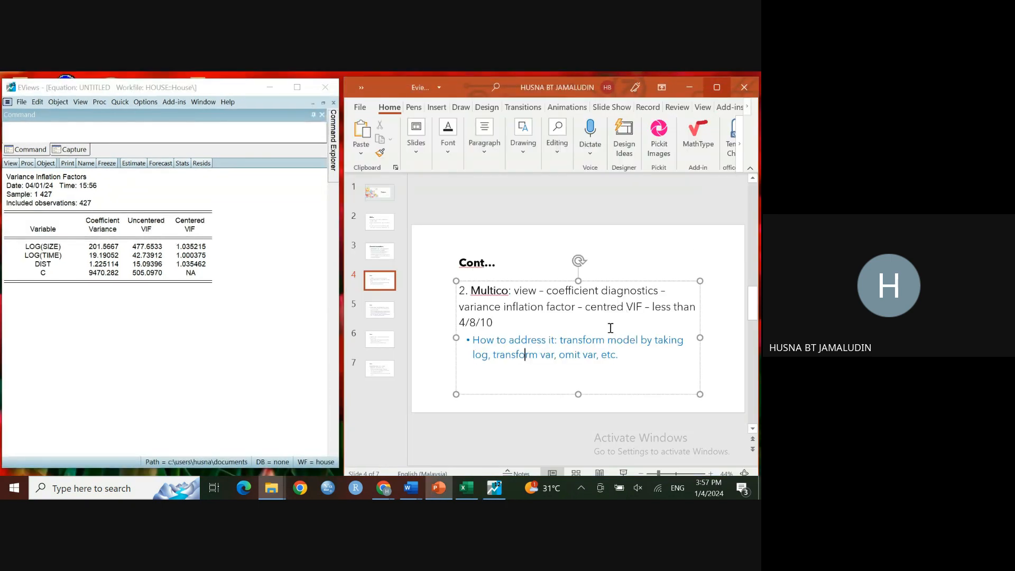
left_click(385, 316)
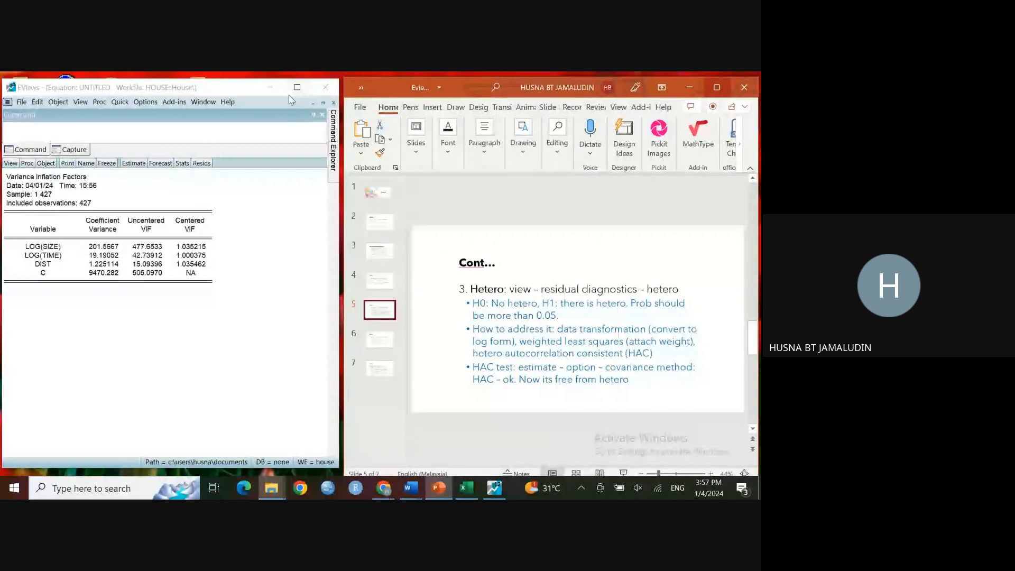
Step: Close and delete the untitled equation, then highlight the slide's heteroskedasticity instructions
left_click(333, 103)
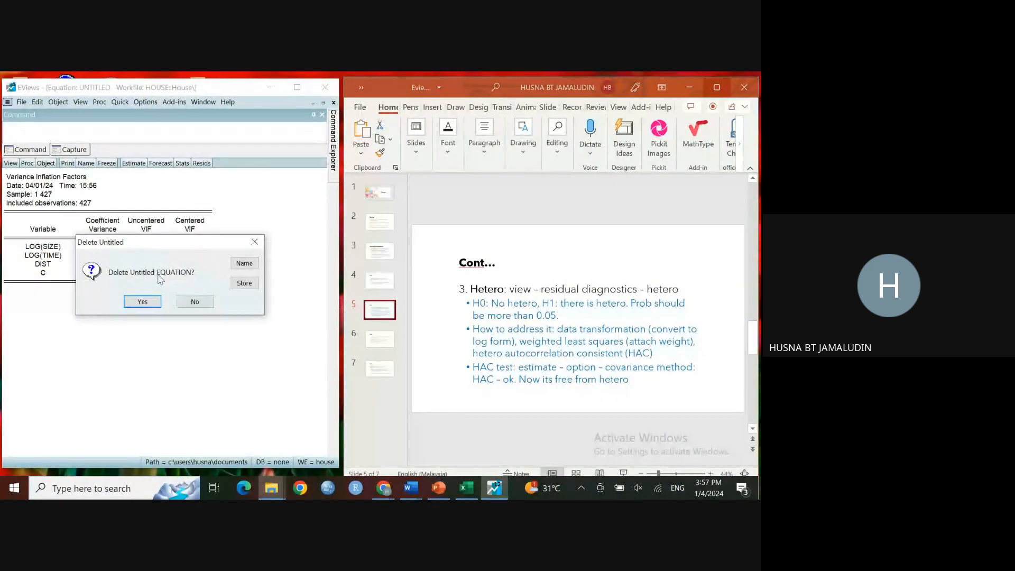
left_click(143, 300)
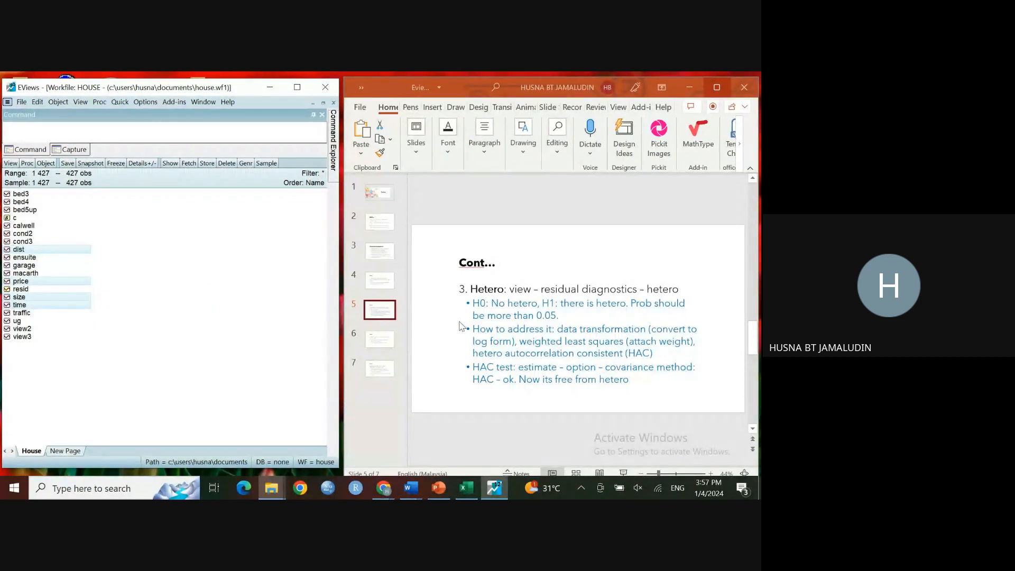
left_click(513, 294)
left_click_drag(512, 293, 679, 292)
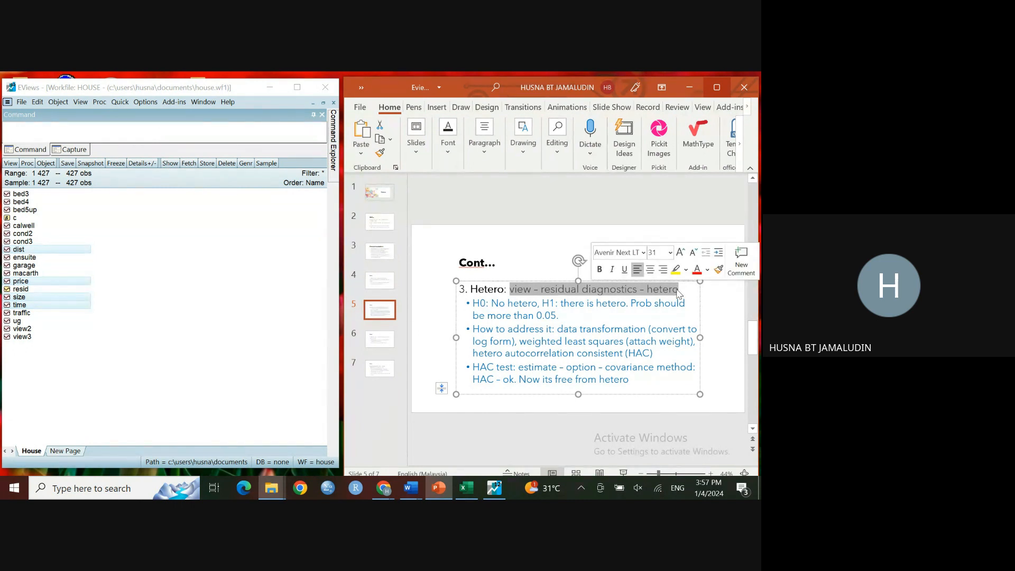
Step: Open the selected series as an equation and estimate price on size, time, dist and c by least squares
right_click(65, 306)
mouse_move(77, 313)
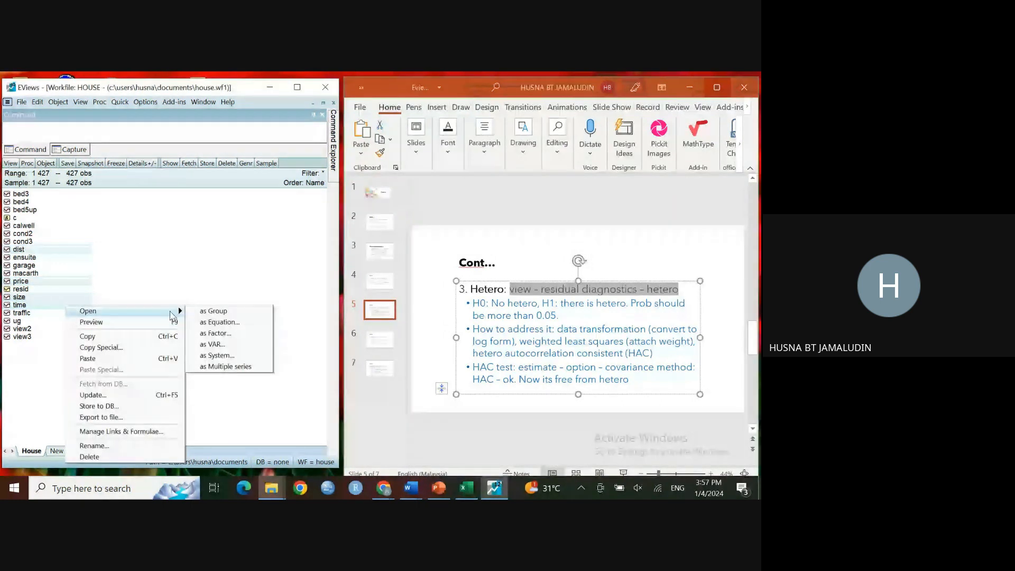
left_click(218, 322)
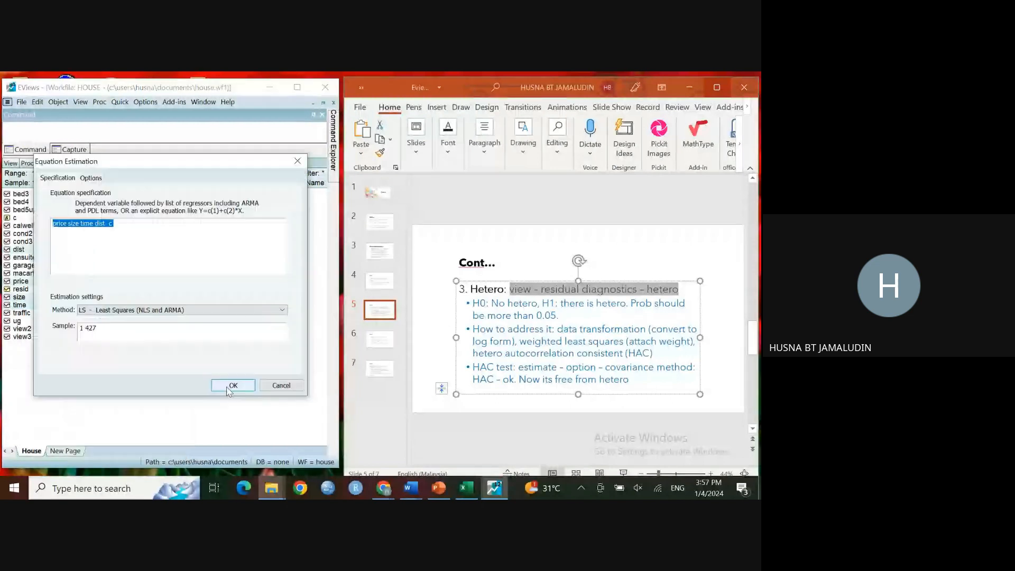
left_click(230, 385)
Step: Run the Breusch-Pagan-Godfrey heteroskedasticity test on the equation's residuals
left_click(12, 163)
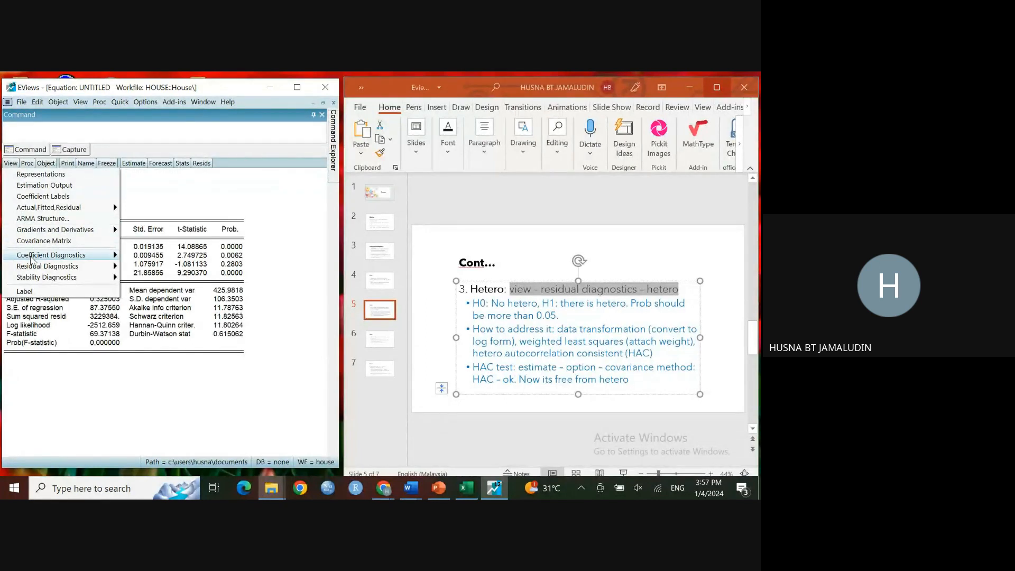
mouse_move(53, 267)
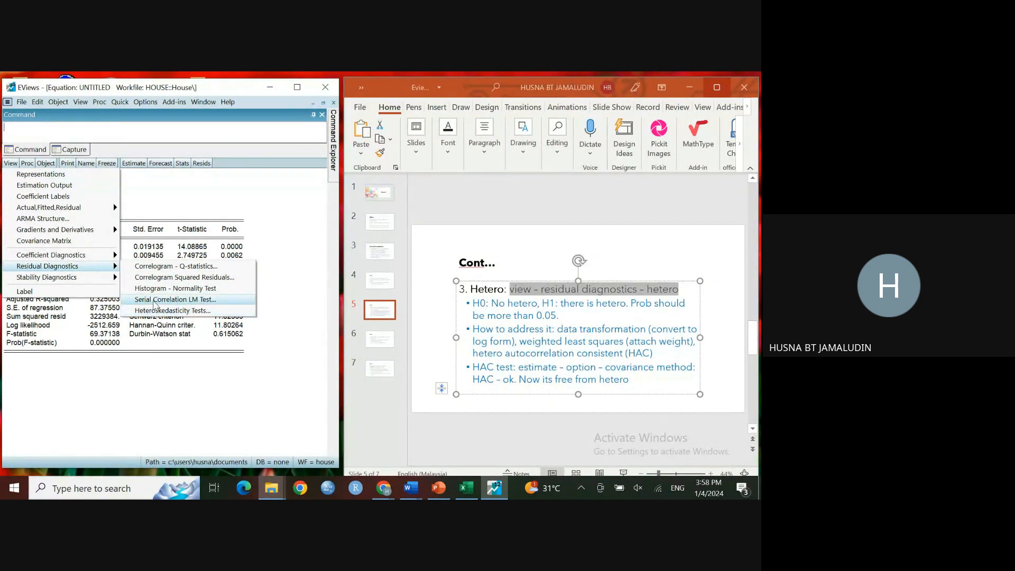
left_click(158, 312)
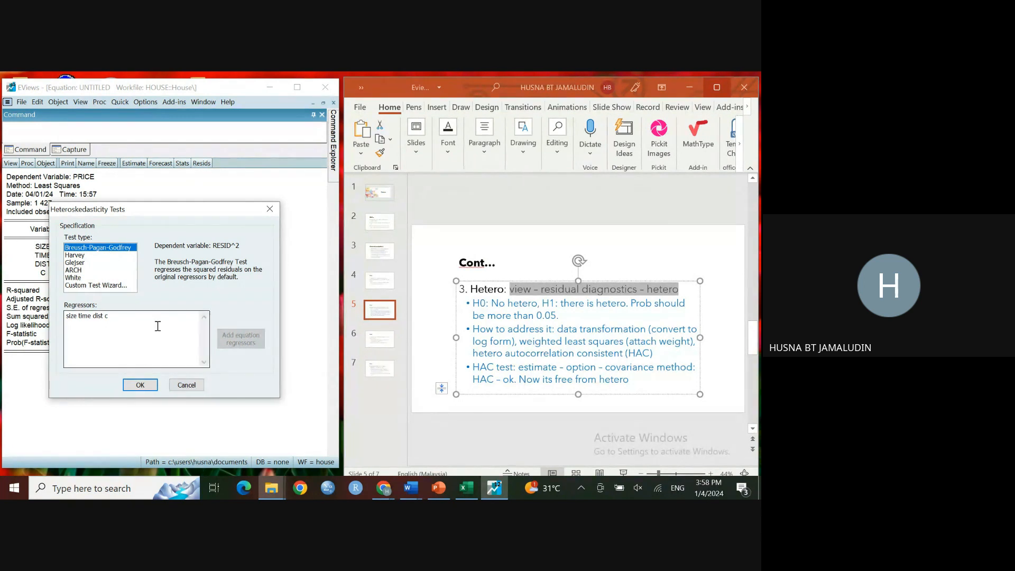
left_click(146, 388)
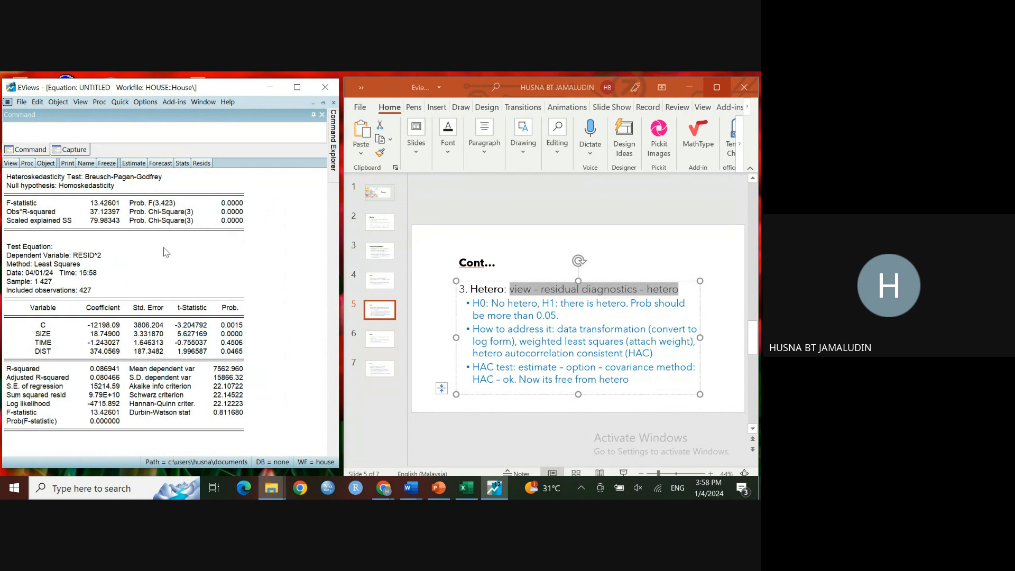
Step: Examine the test's F-statistic probability against the slide's hypotheses and remedies for heteroskedasticity
left_click(227, 203)
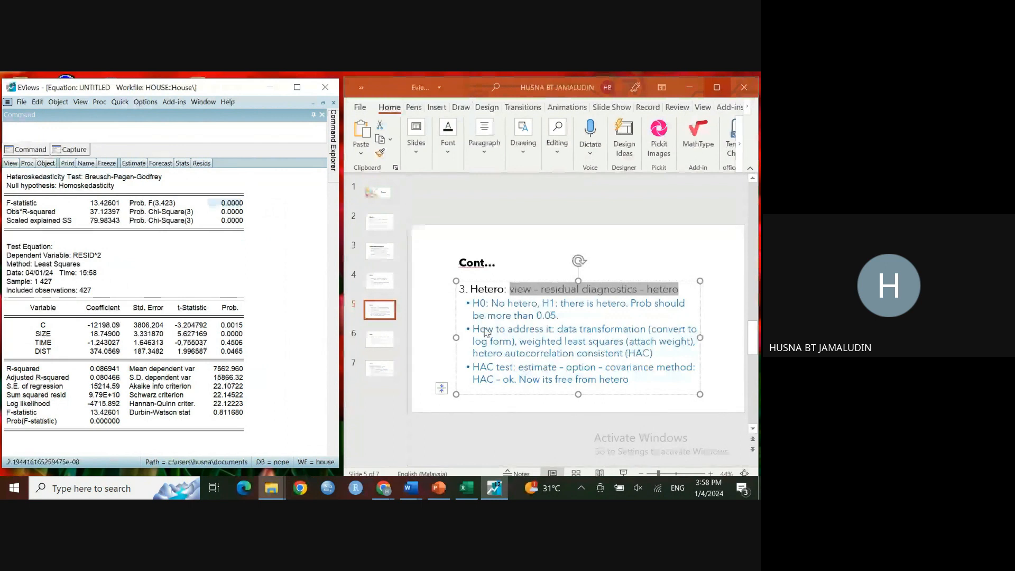
left_click(516, 317)
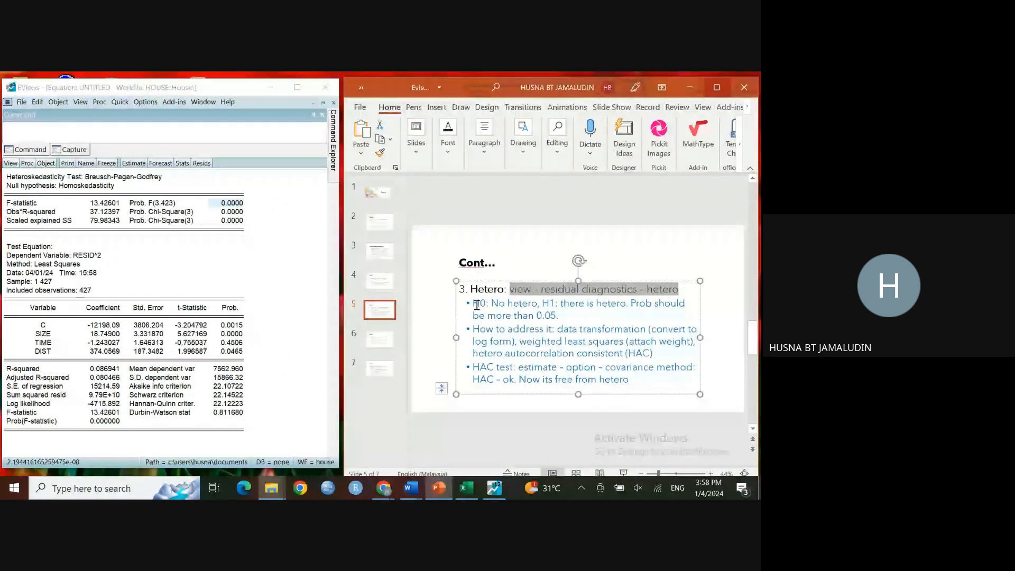
left_click(477, 304)
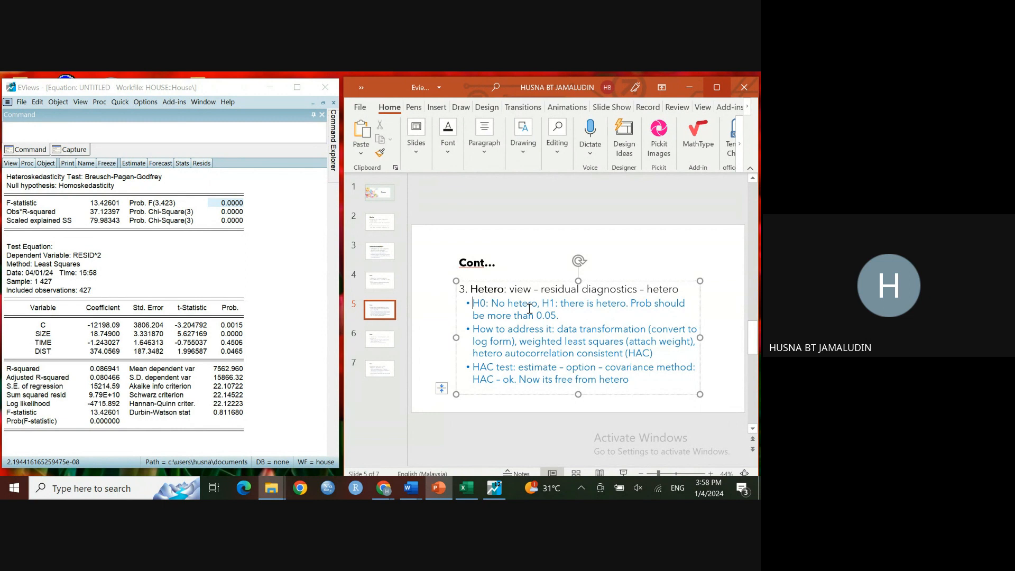
left_click(226, 209)
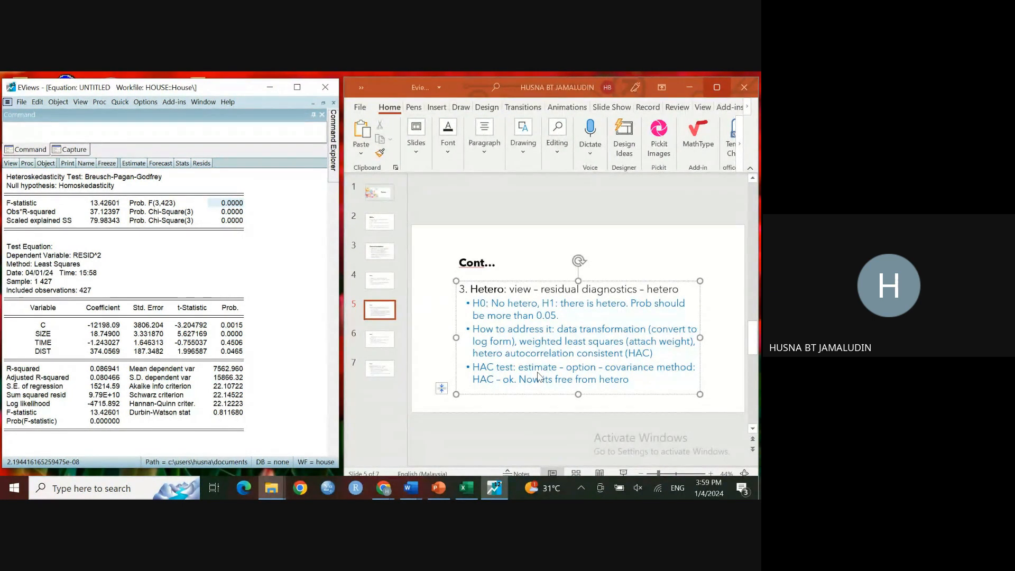
left_click(514, 359)
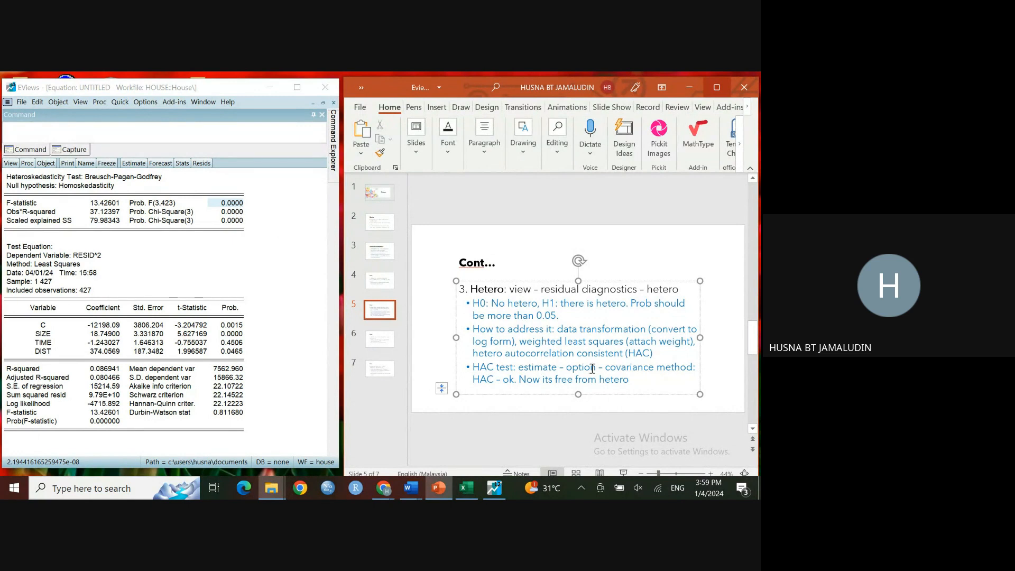
left_click_drag(558, 329, 626, 334)
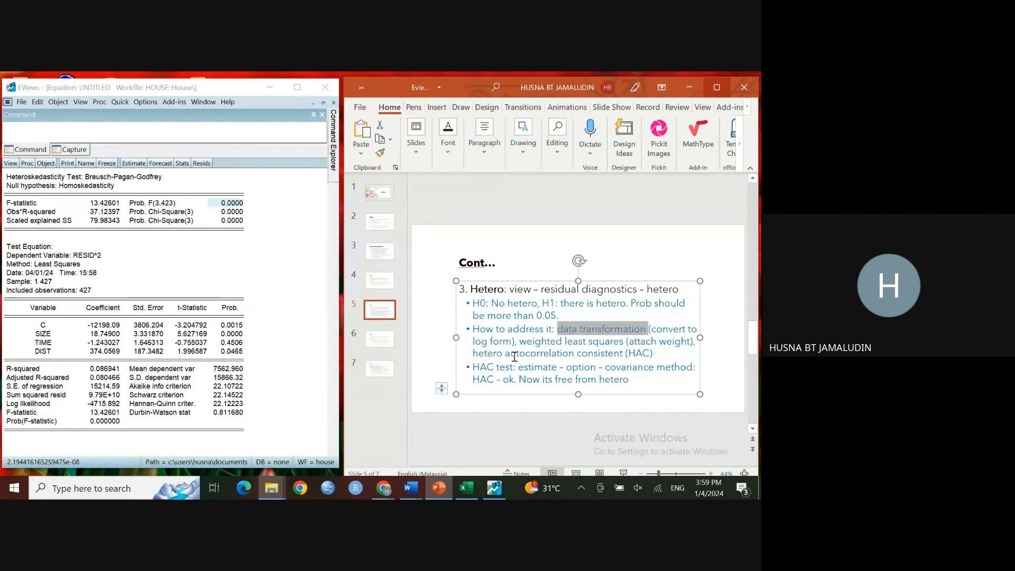
left_click(523, 342)
left_click_drag(523, 343, 657, 346)
left_click(658, 346)
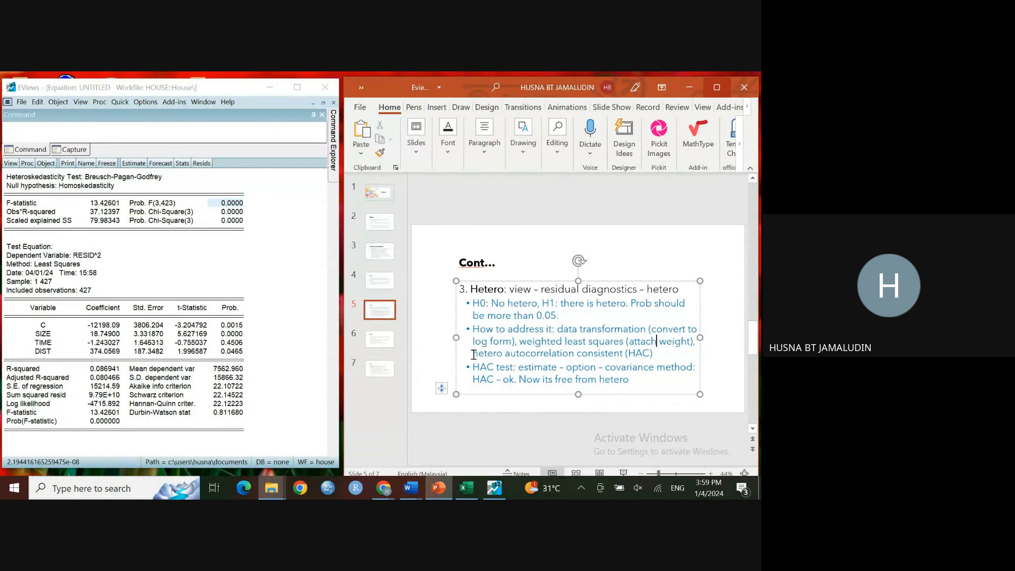
left_click_drag(473, 355, 625, 354)
left_click(585, 331)
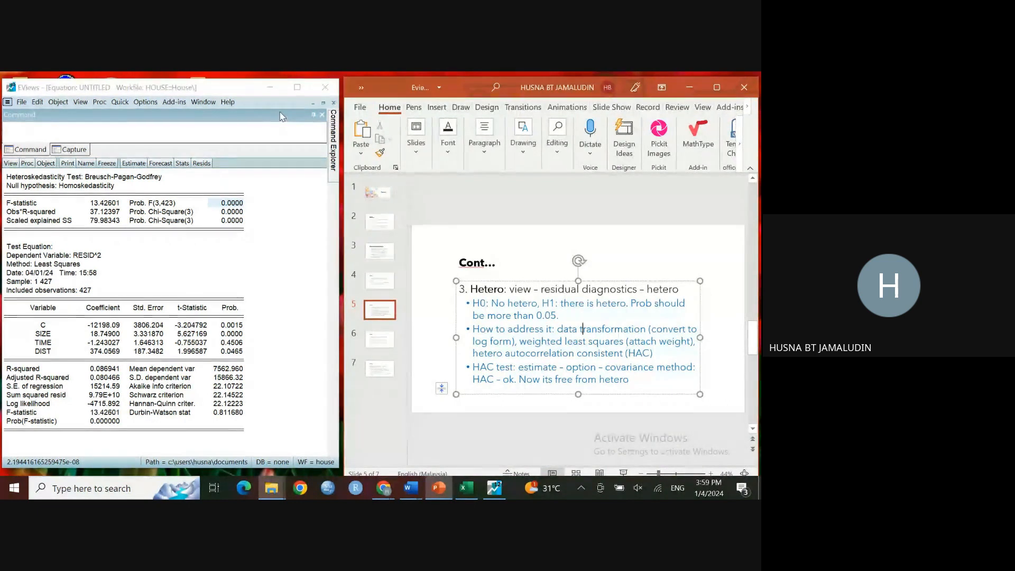
Step: Maximize the window and close the equation showing the heteroskedasticity test
left_click(297, 88)
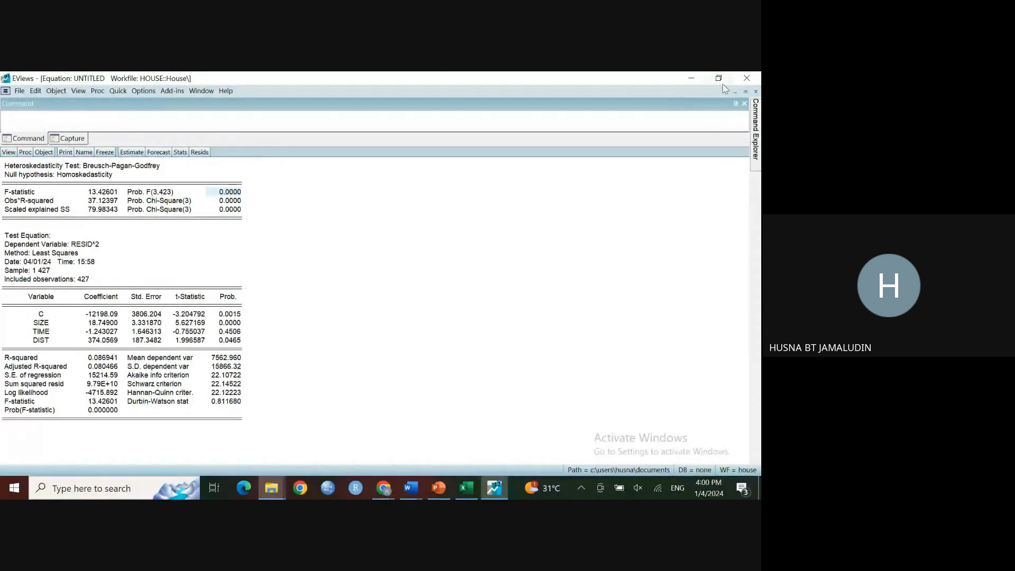
left_click(756, 93)
left_click(361, 299)
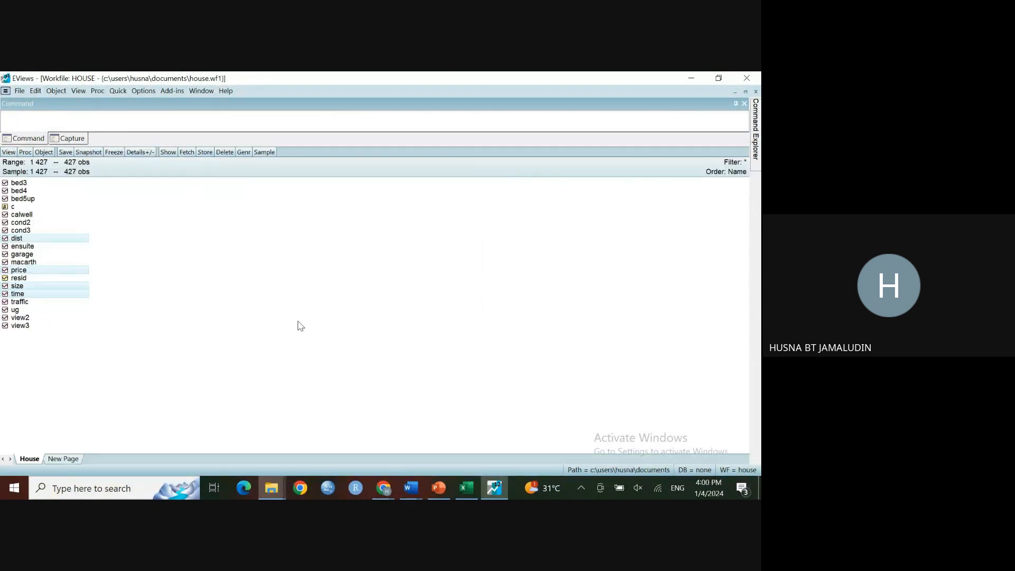
Step: Open the selected series as an equation and estimate log(price) on log(size), log(time), log(dist) and c by least squares
right_click(52, 297)
mouse_move(157, 304)
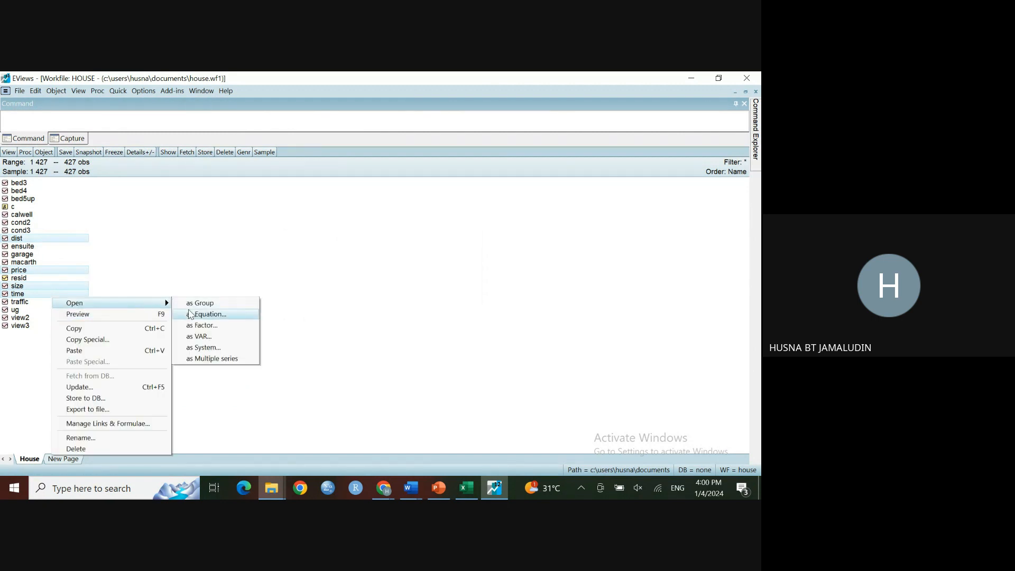
left_click(193, 315)
left_click(264, 223)
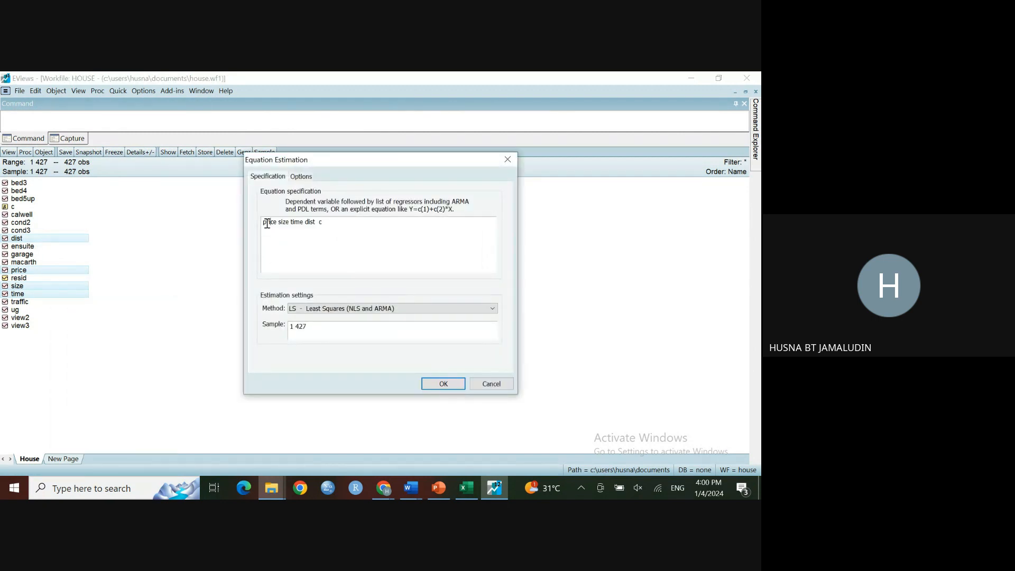
type("log")
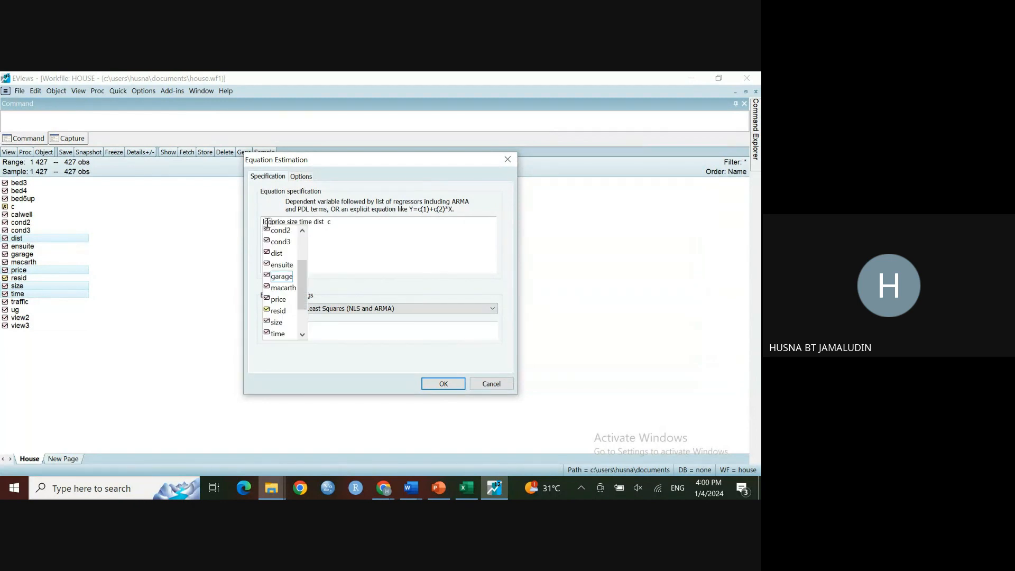
type("(")
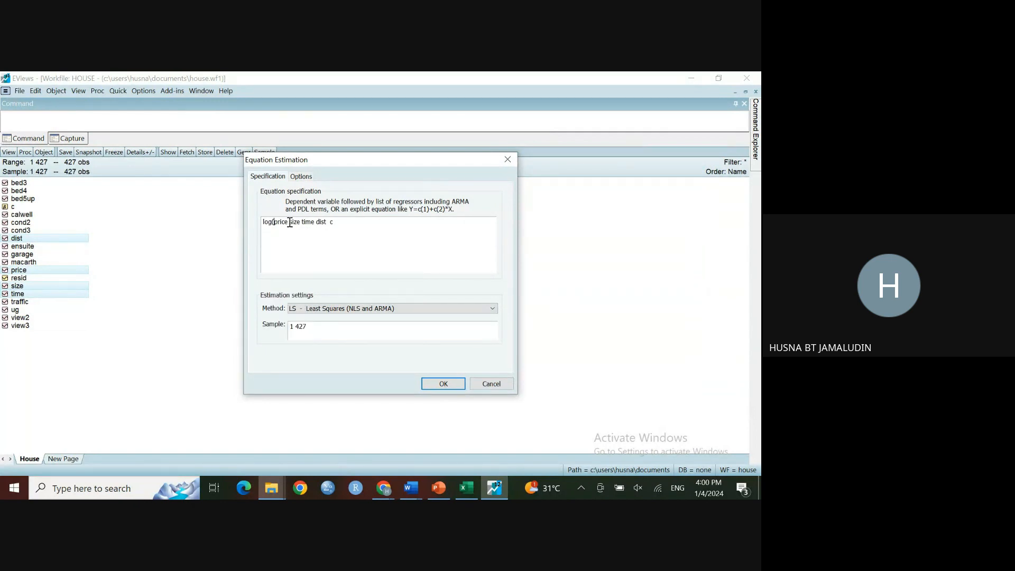
left_click(289, 222)
type(") ")
type("log")
type("(")
left_click(315, 222)
type(")")
left_click(319, 222)
type("log(")
left_click(342, 225)
type(")")
type("log(")
type(")")
left_click(444, 383)
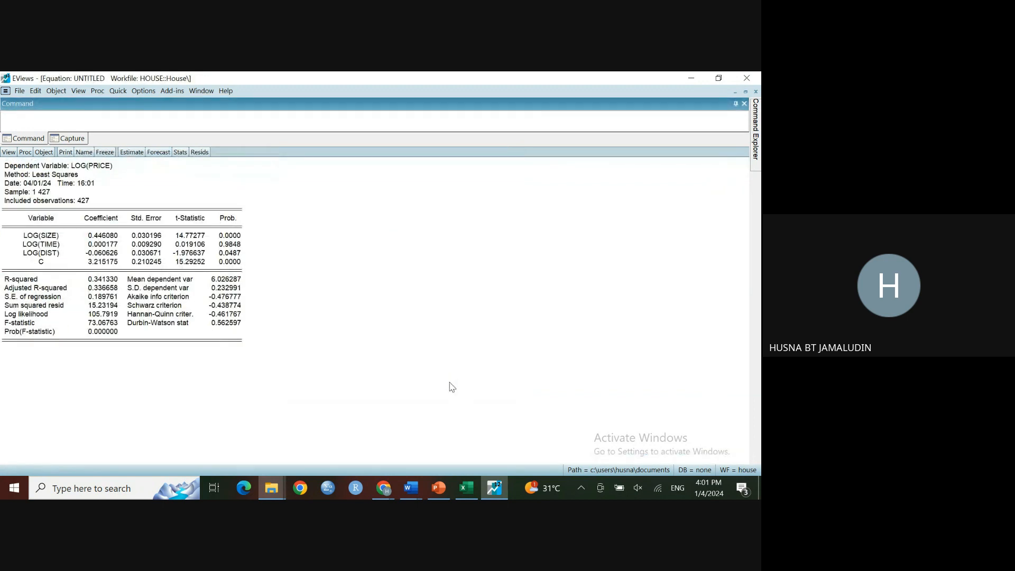
Step: Run the Breusch-Pagan-Godfrey heteroskedasticity test on the log-transformed equation
left_click(9, 154)
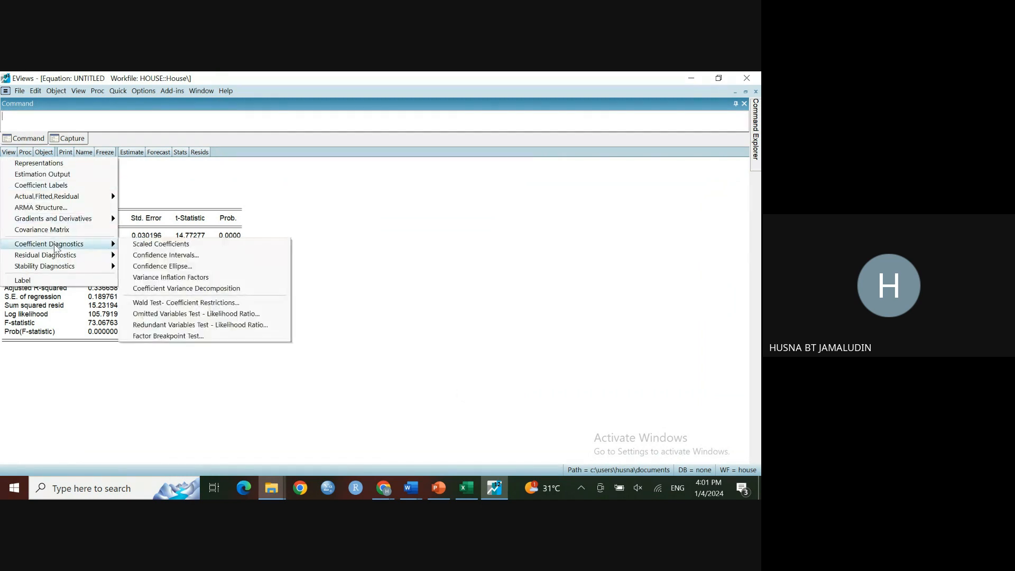
mouse_move(68, 259)
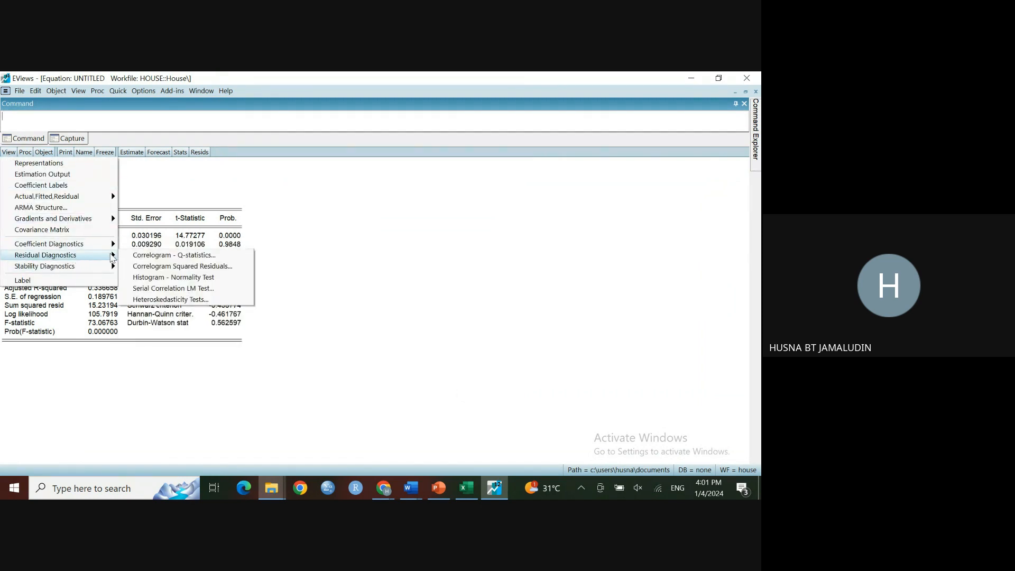
left_click(150, 299)
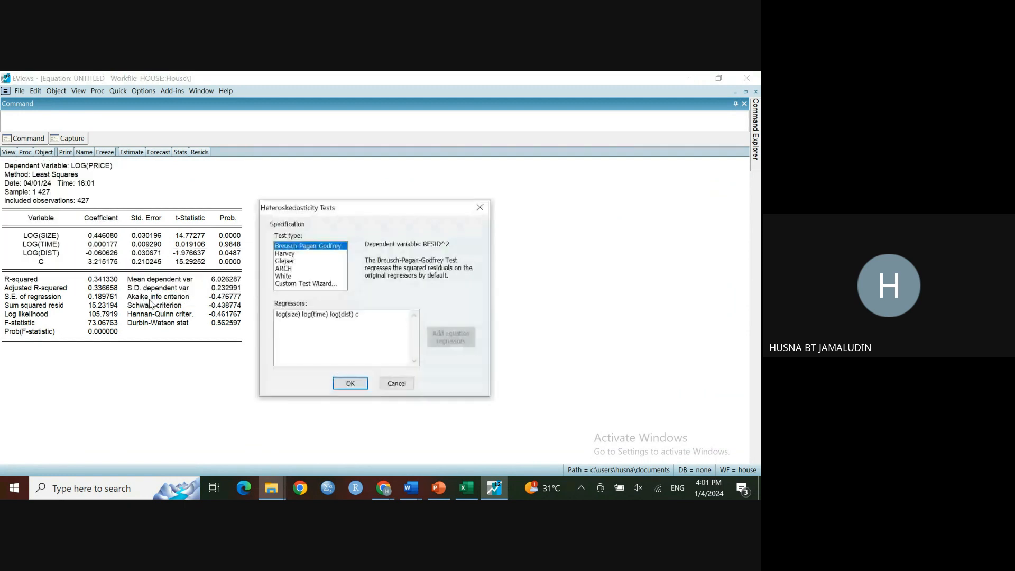
left_click(350, 384)
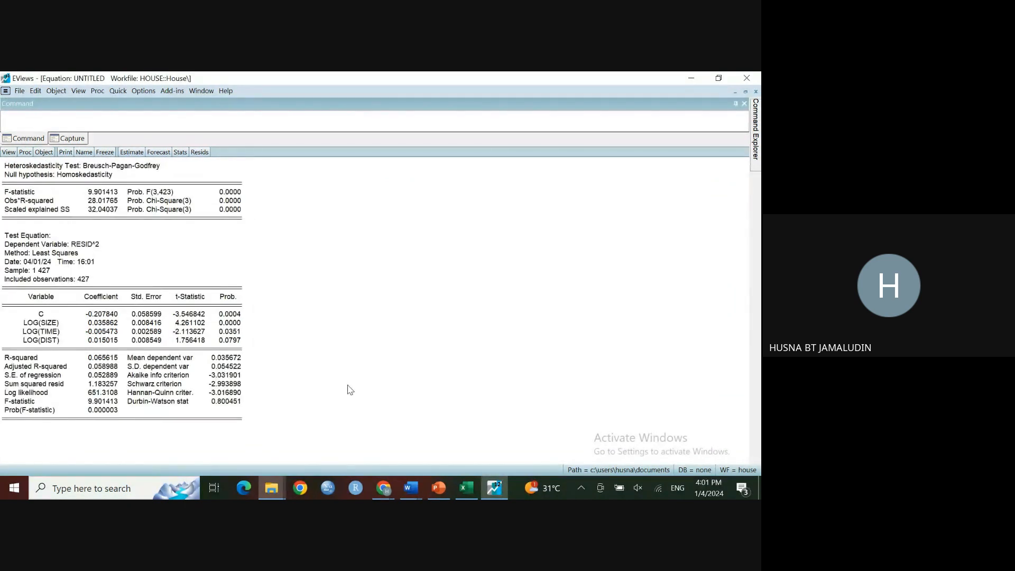
Step: Restore the EViews window so it sits beside the presentation's heteroskedasticity slide
left_click(239, 194)
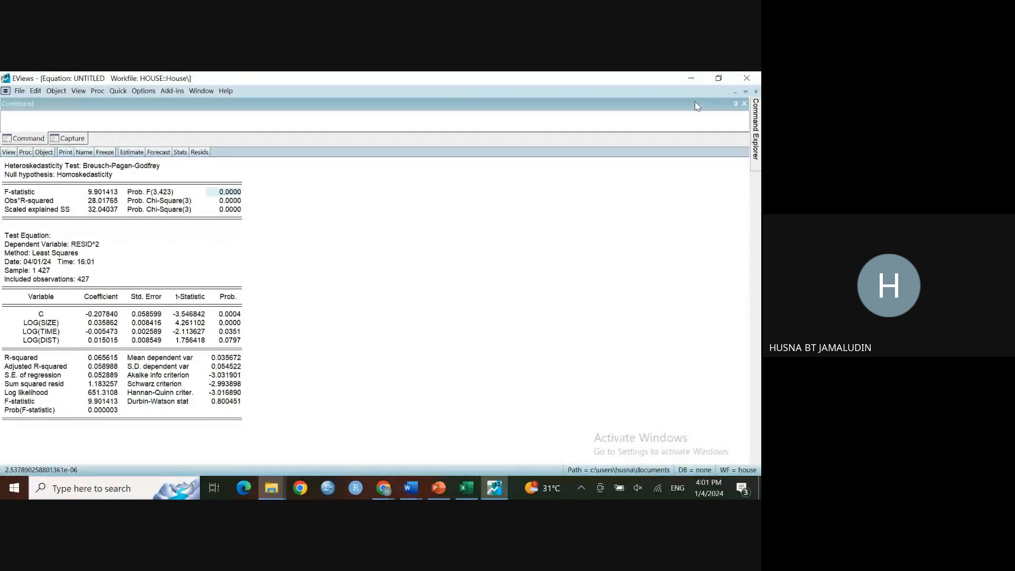
left_click(719, 78)
left_click(647, 279)
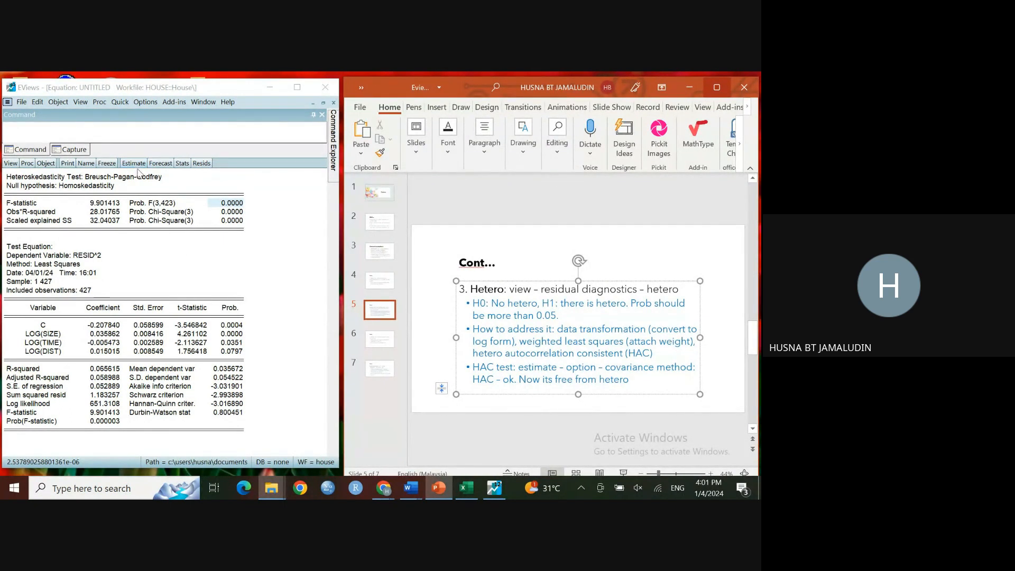
Step: Re-estimate the log equation with the coefficient covariance method set to HAC (Newey-West)
left_click(134, 164)
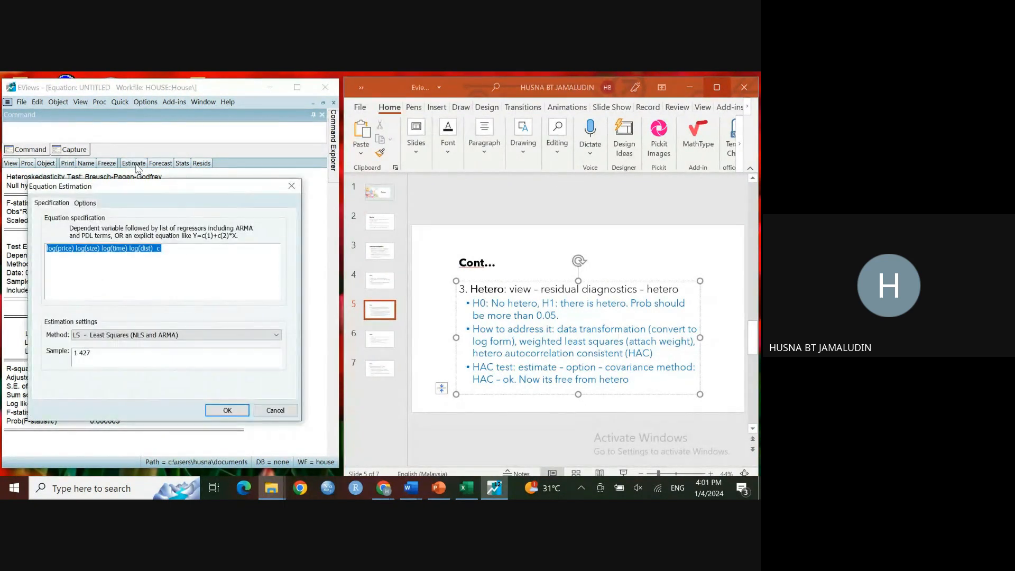
left_click(88, 206)
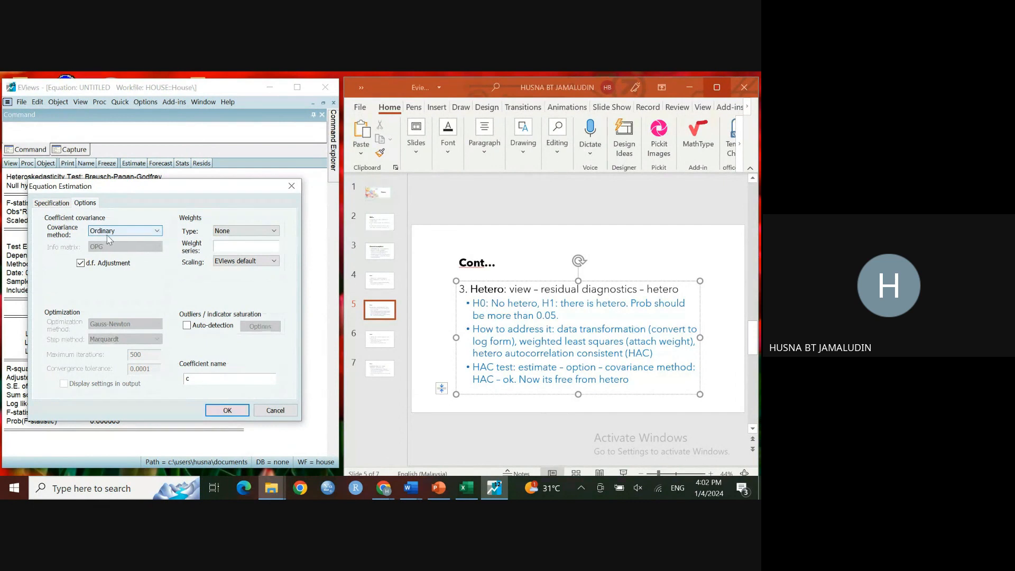
left_click(159, 234)
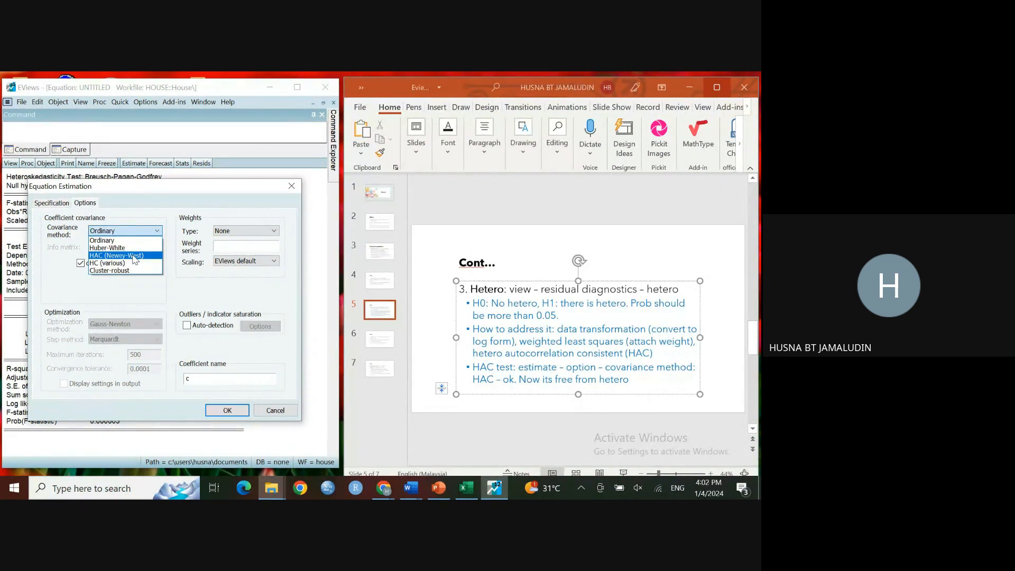
left_click(134, 258)
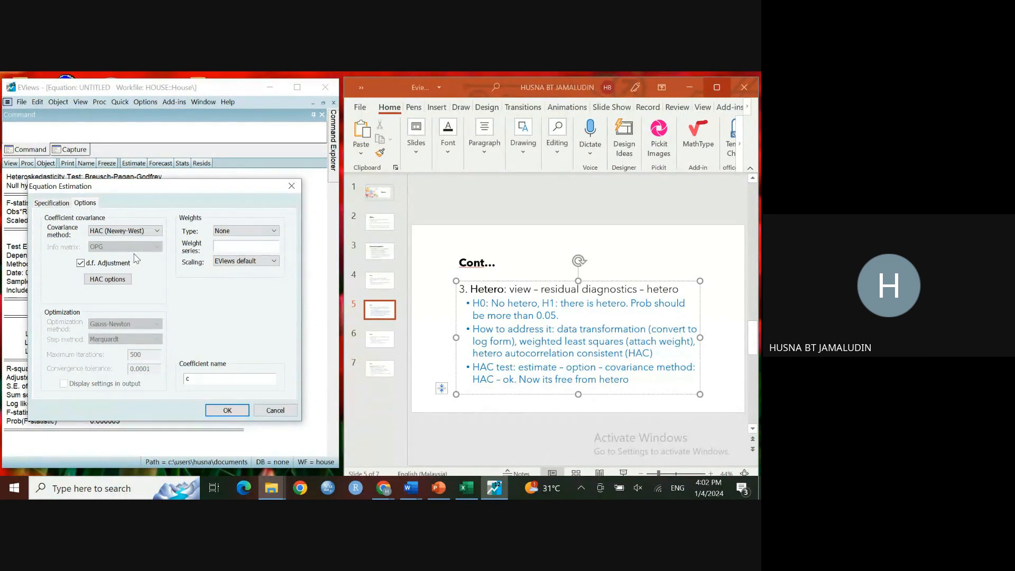
left_click(219, 411)
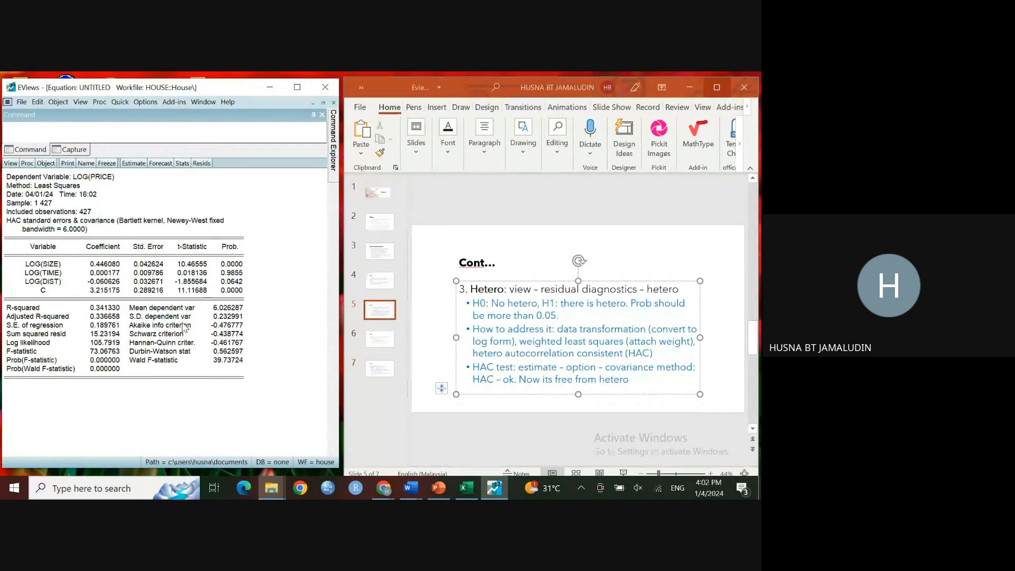
Step: Review the slide's HAC note on heteroskedasticity and move to the serial correlation slide
left_click(520, 380)
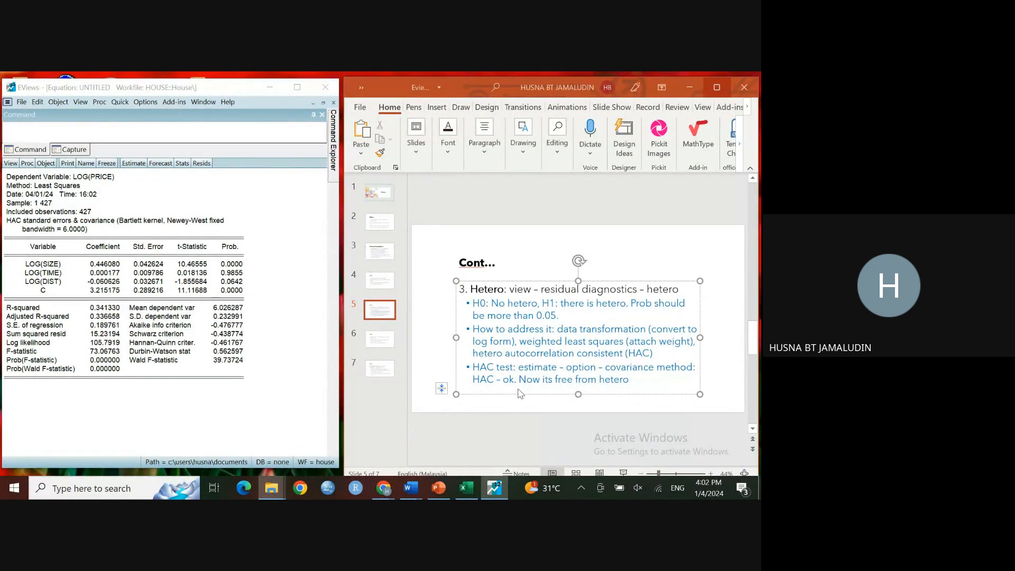
left_click_drag(519, 380, 630, 380)
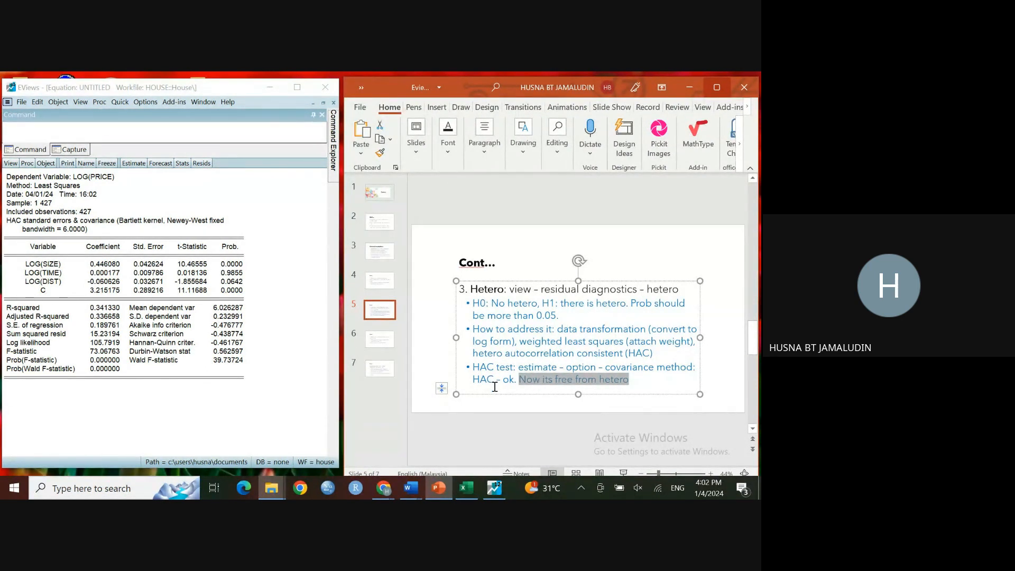
left_click(384, 346)
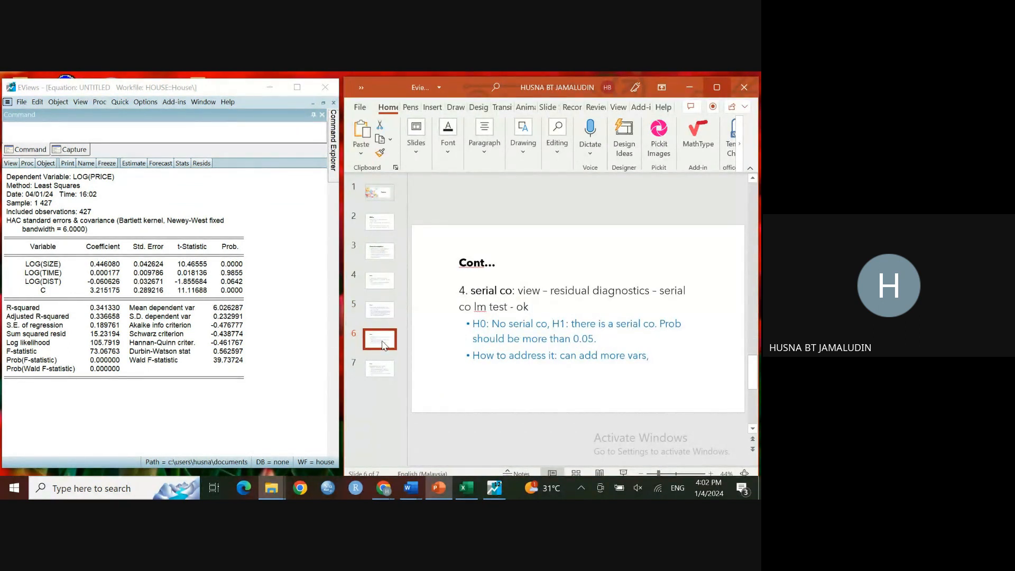
Step: Delete the untitled equation and estimate price on size, time, dist and c by least squares from the selected series
left_click(333, 103)
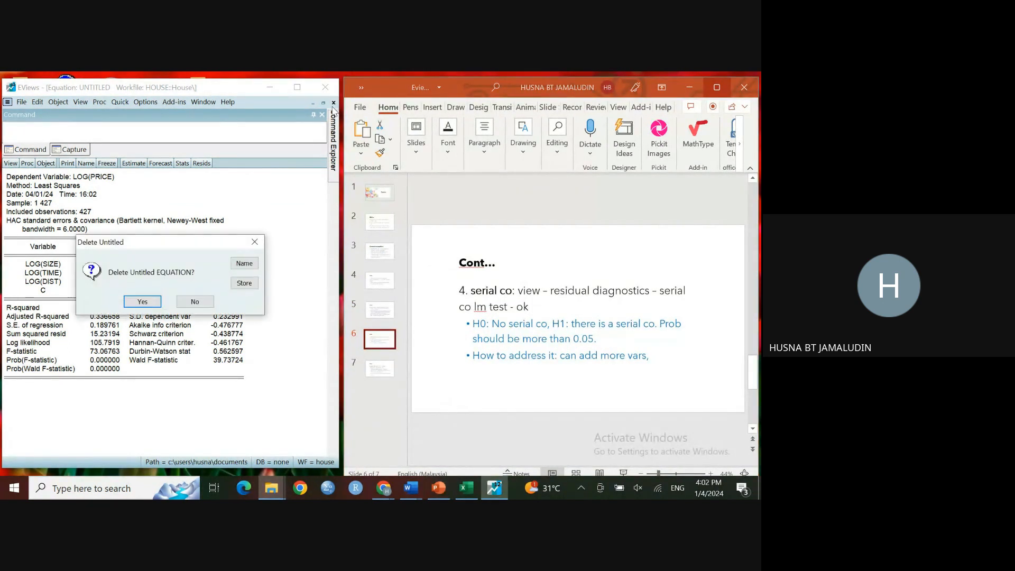
left_click(154, 301)
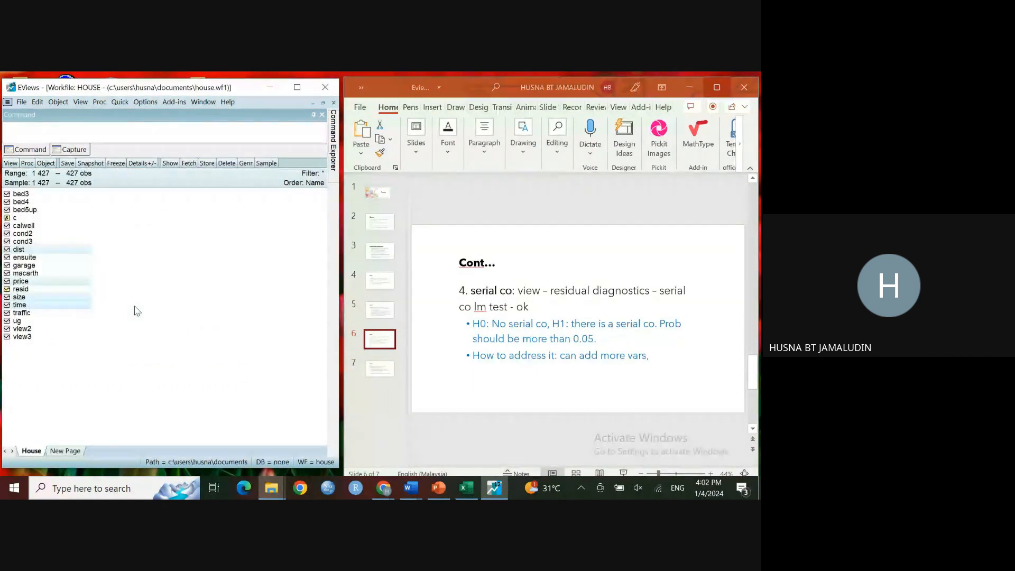
right_click(54, 307)
mouse_move(111, 310)
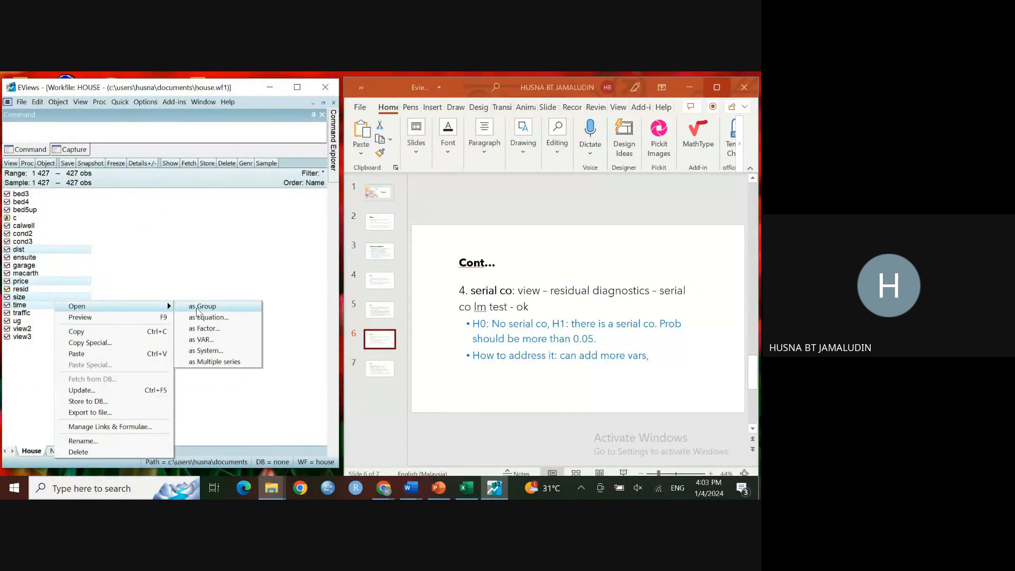
left_click(203, 317)
left_click(233, 385)
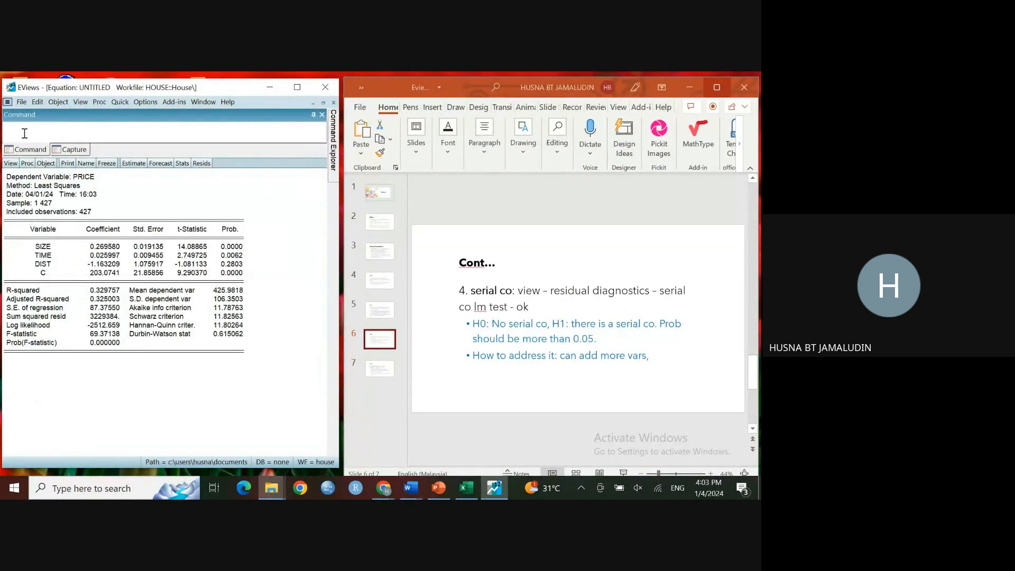
Step: Run the Breusch-Godfrey serial correlation LM test on the equation with 2 lags
left_click(10, 162)
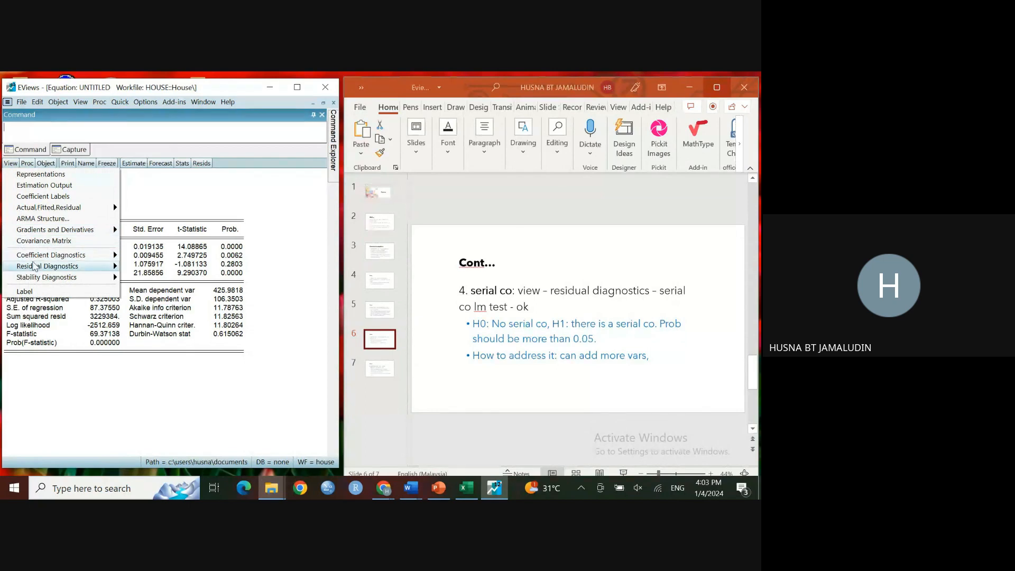
mouse_move(42, 266)
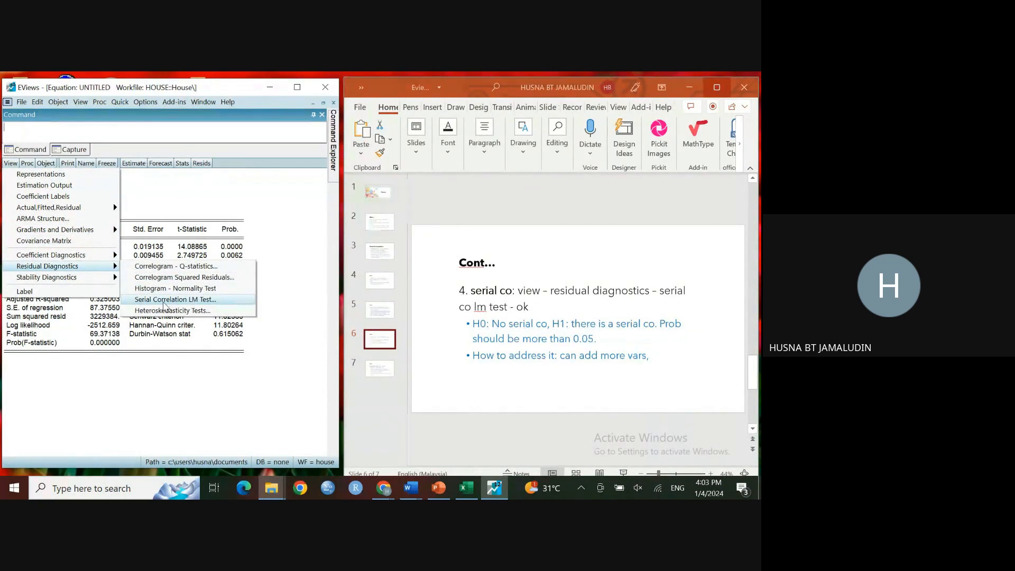
left_click(162, 300)
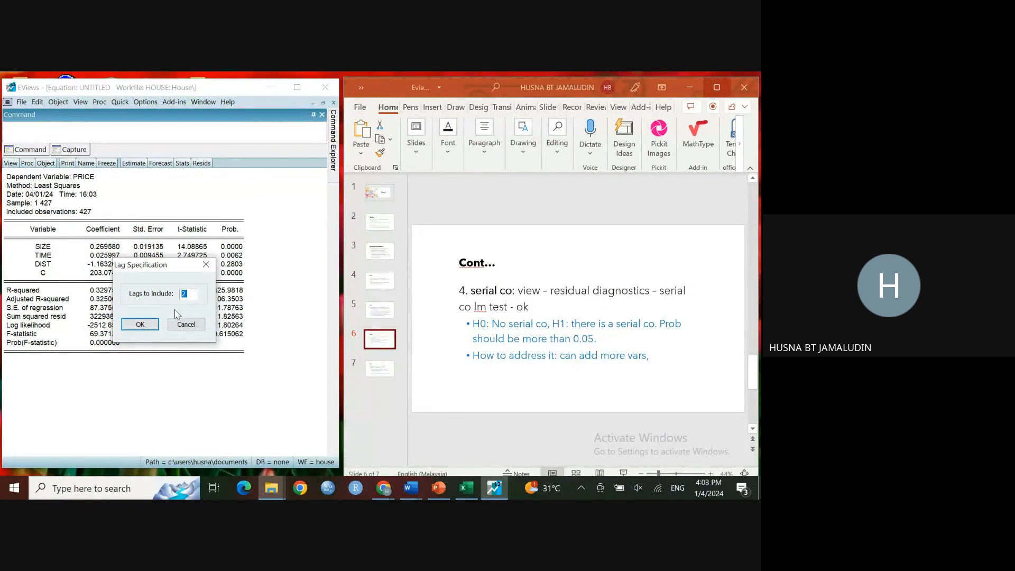
left_click(140, 324)
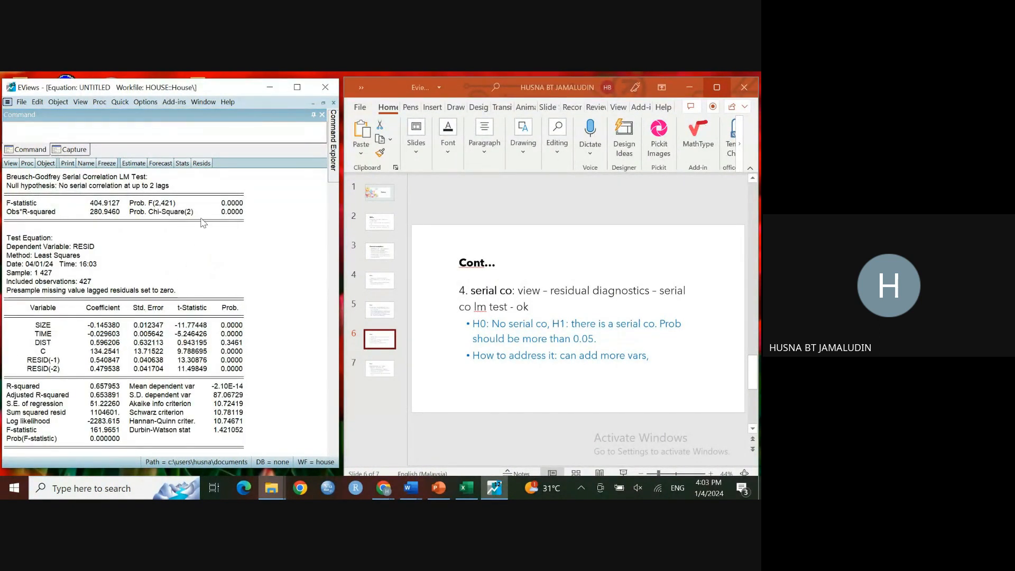
Step: Compare the test's F-statistic probability with the serial correlation hypotheses on the slide
left_click(217, 204)
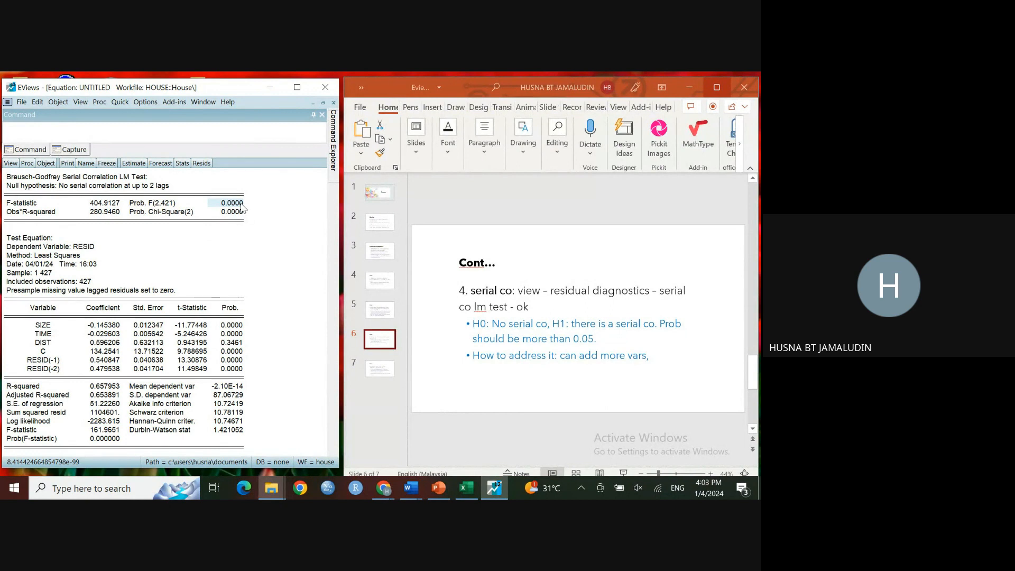
left_click(492, 328)
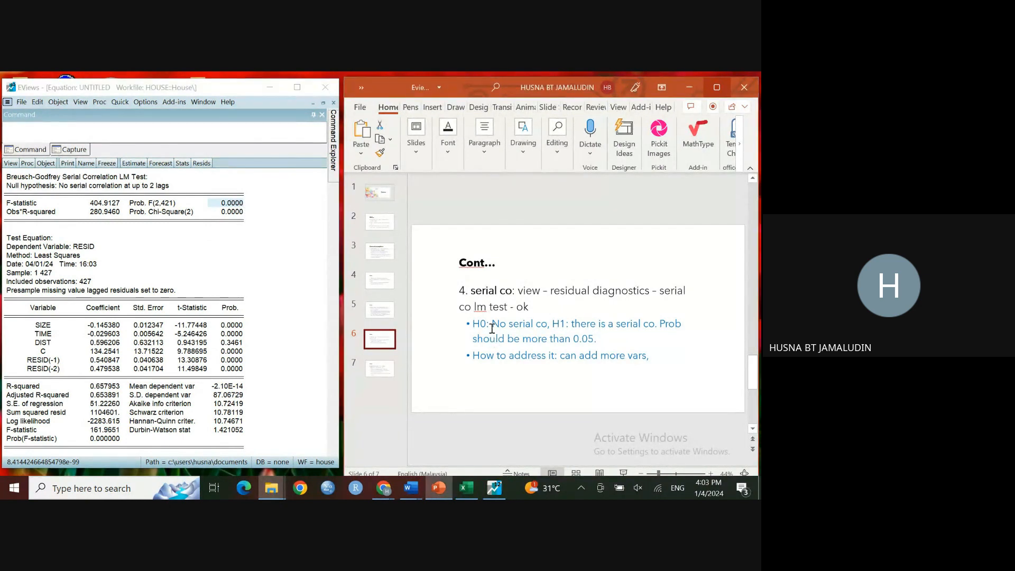
left_click_drag(495, 325, 547, 325)
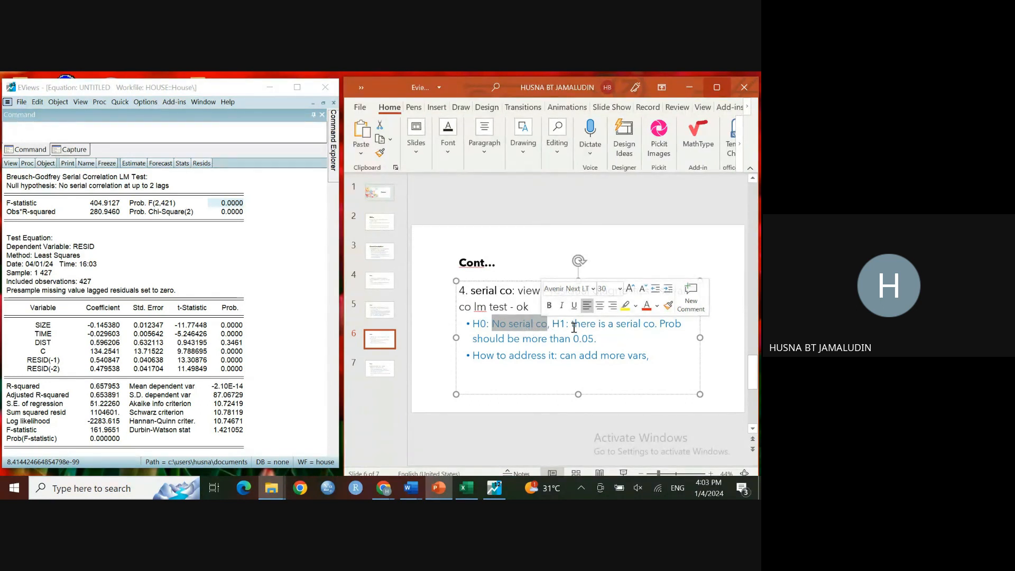
left_click_drag(572, 326, 648, 326)
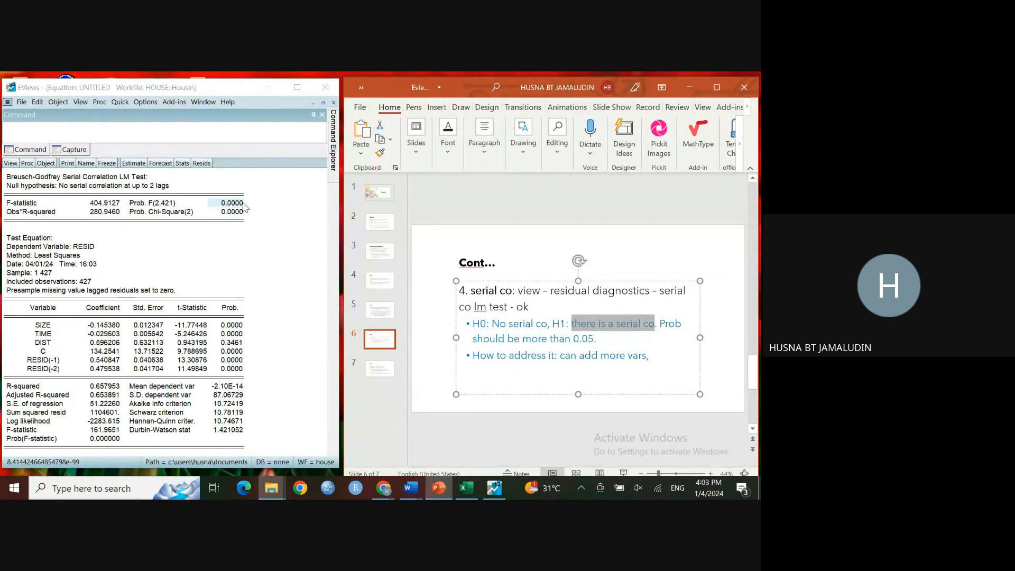
left_click(559, 339)
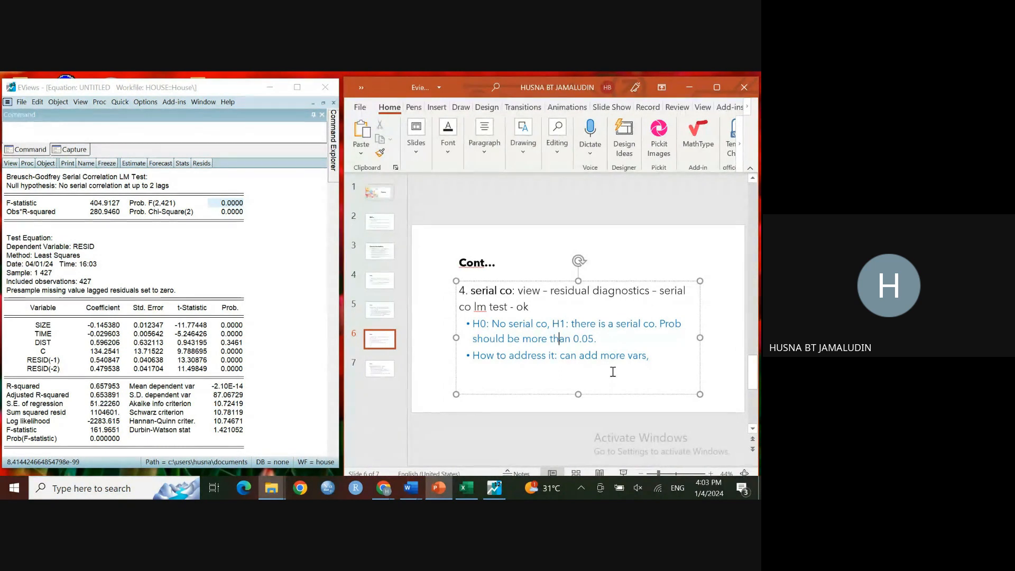
scroll(613, 372, "down", 2)
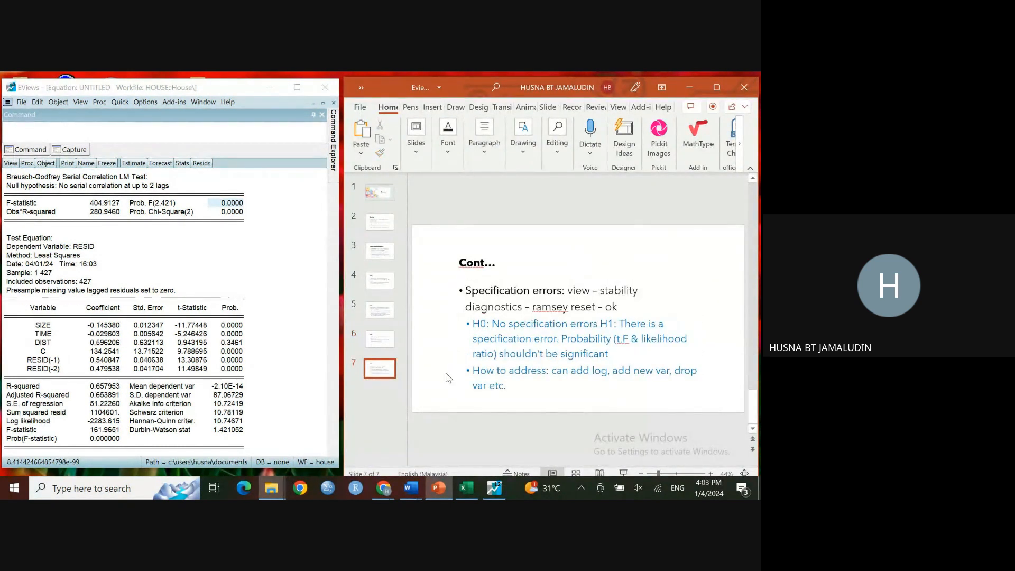
left_click(379, 348)
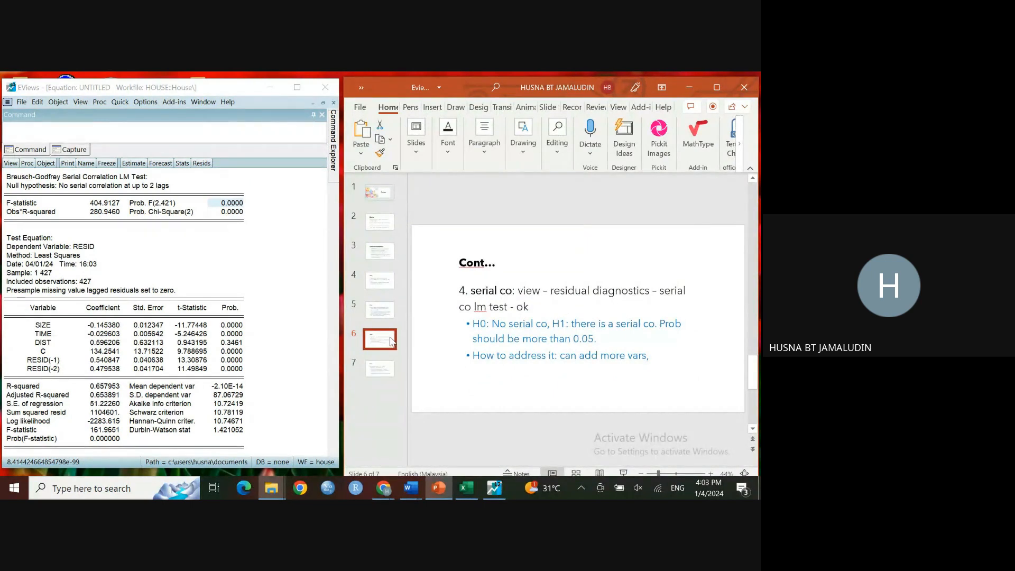
Step: Append "correct functional forms, etc" to the slide's remedies for serial correlation
left_click(658, 356)
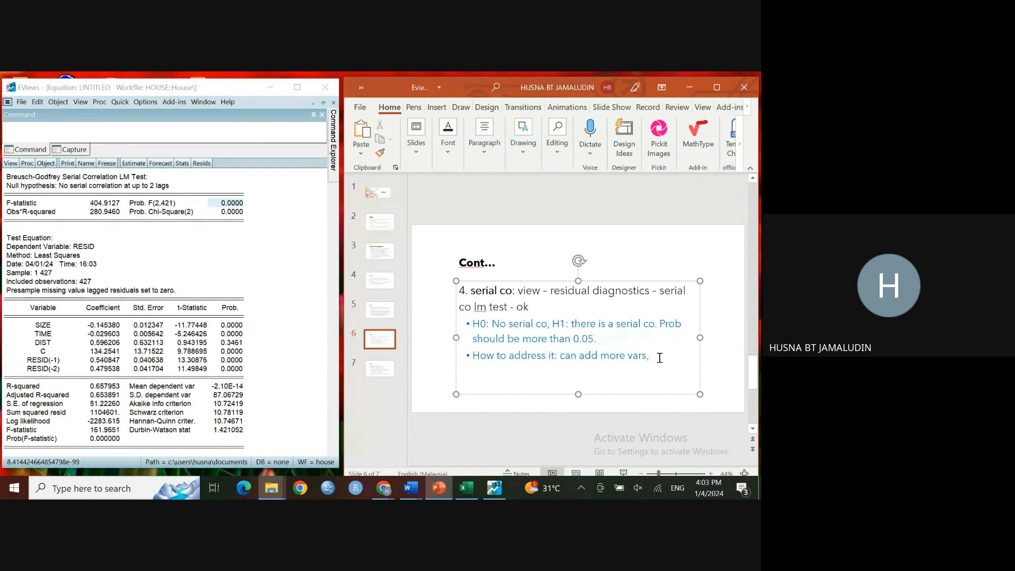
type("correct functional for")
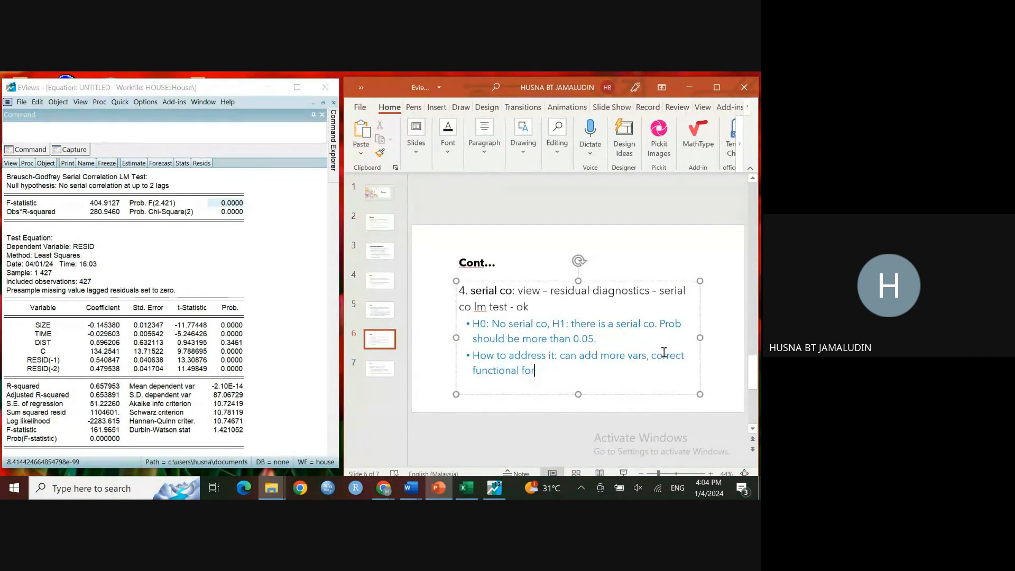
type("ms, etc")
Step: Delete the untitled equation and re-estimate price on size, time, dist and c by least squares
left_click(384, 372)
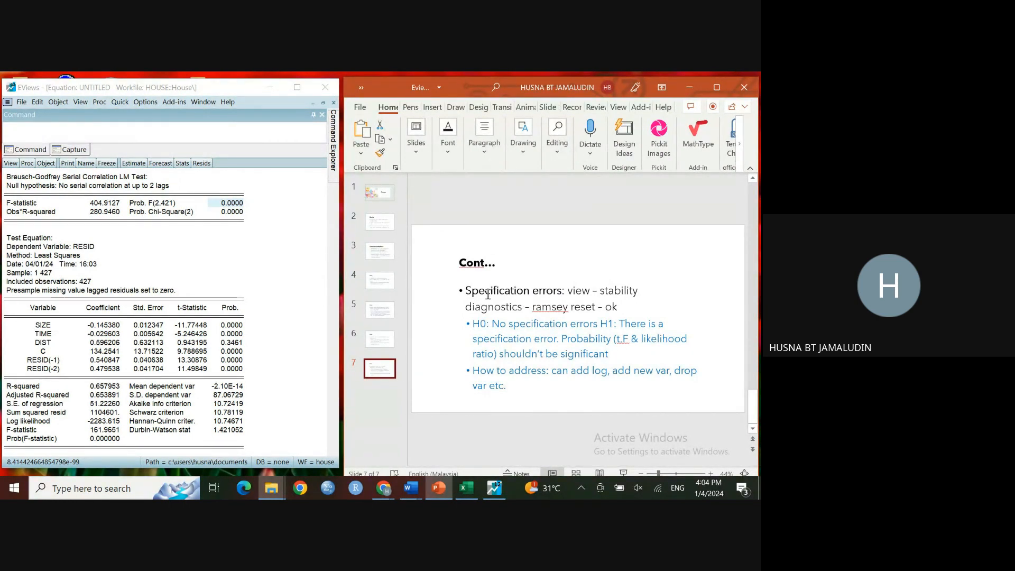
left_click_drag(466, 292, 548, 293)
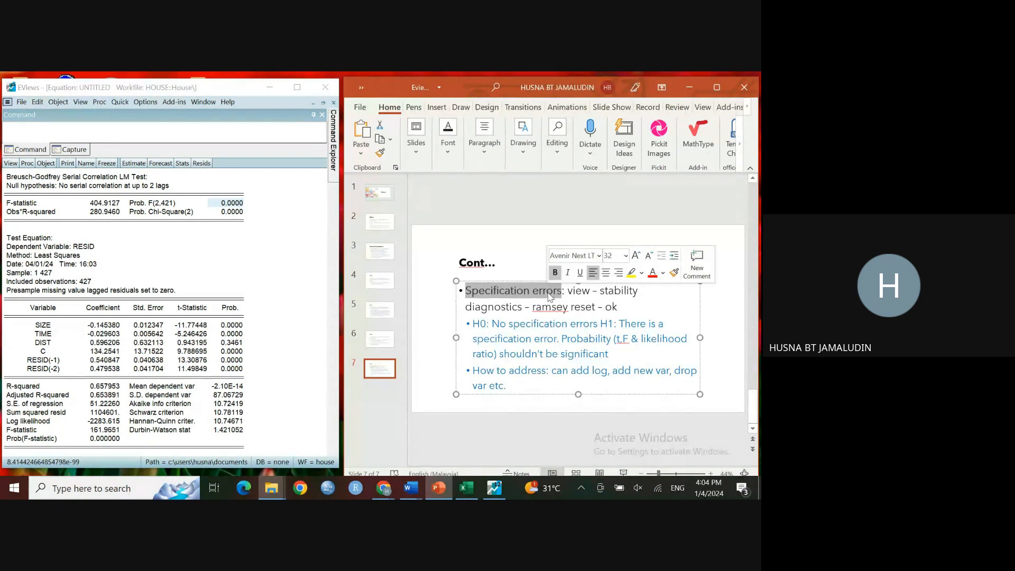
left_click(334, 105)
left_click(334, 103)
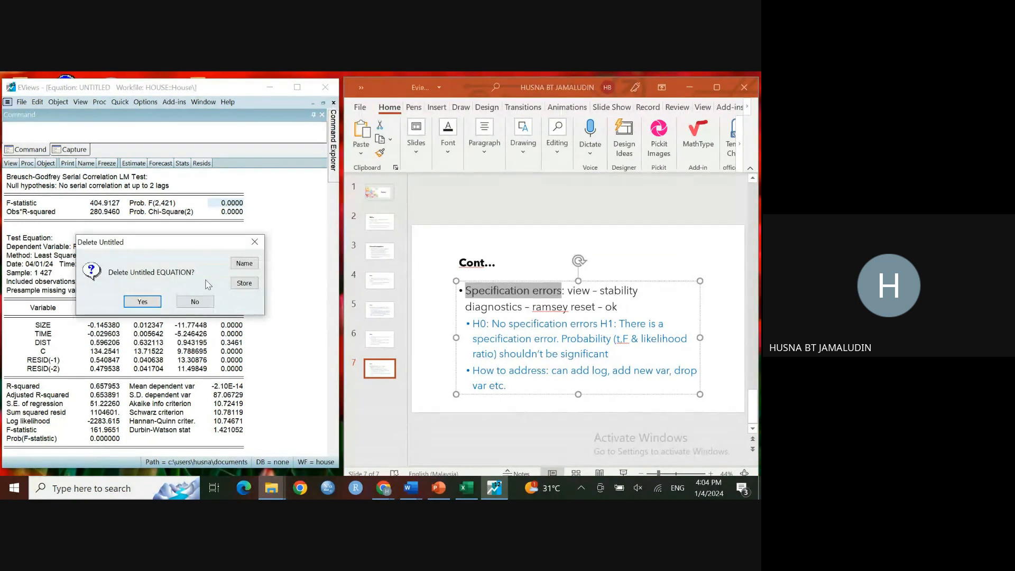
left_click(142, 302)
right_click(77, 249)
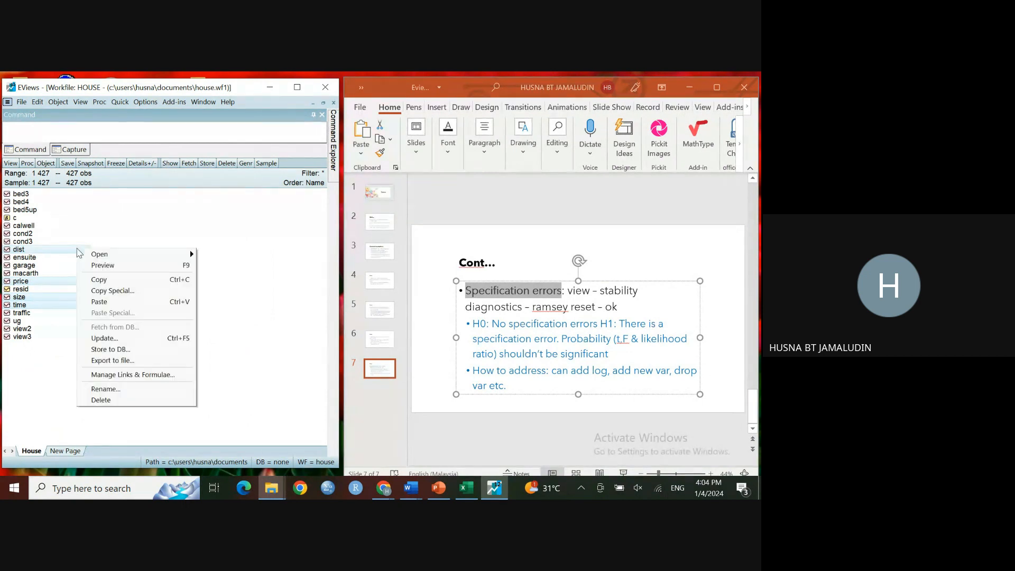
mouse_move(121, 254)
left_click(211, 262)
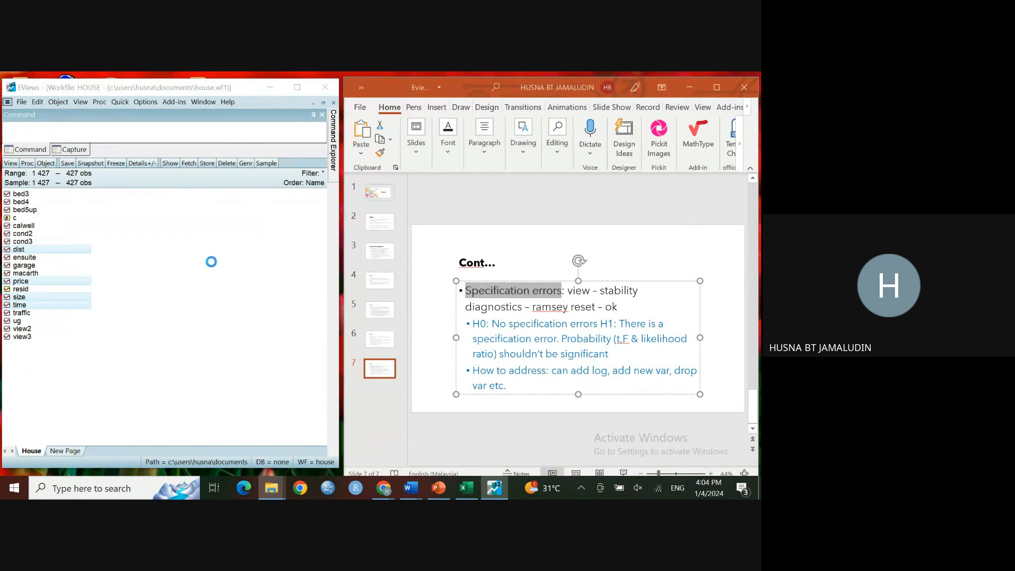
left_click(238, 389)
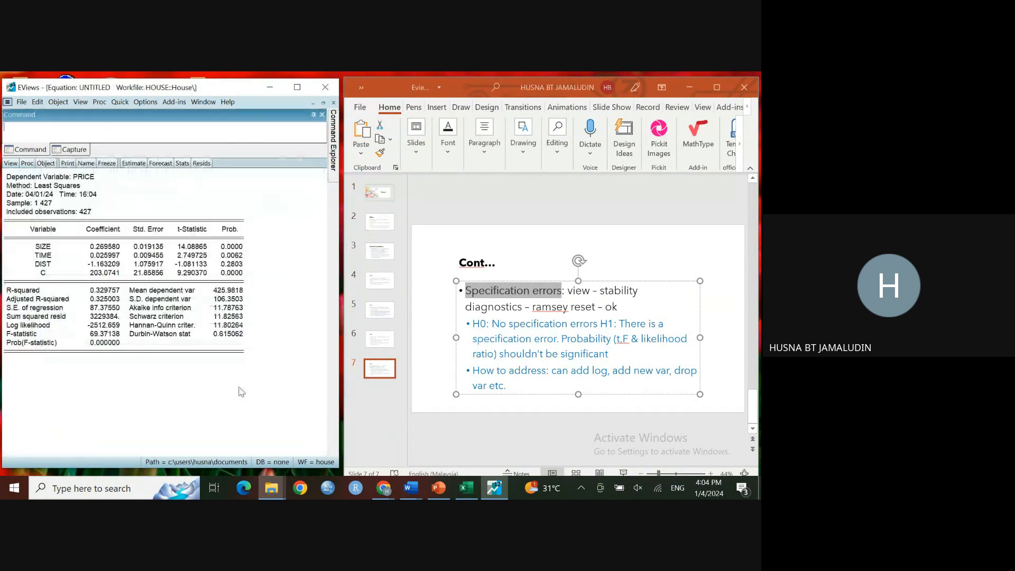
Step: Run the Ramsey RESET test from the equation's stability diagnostics with 1 fitted term
left_click(10, 164)
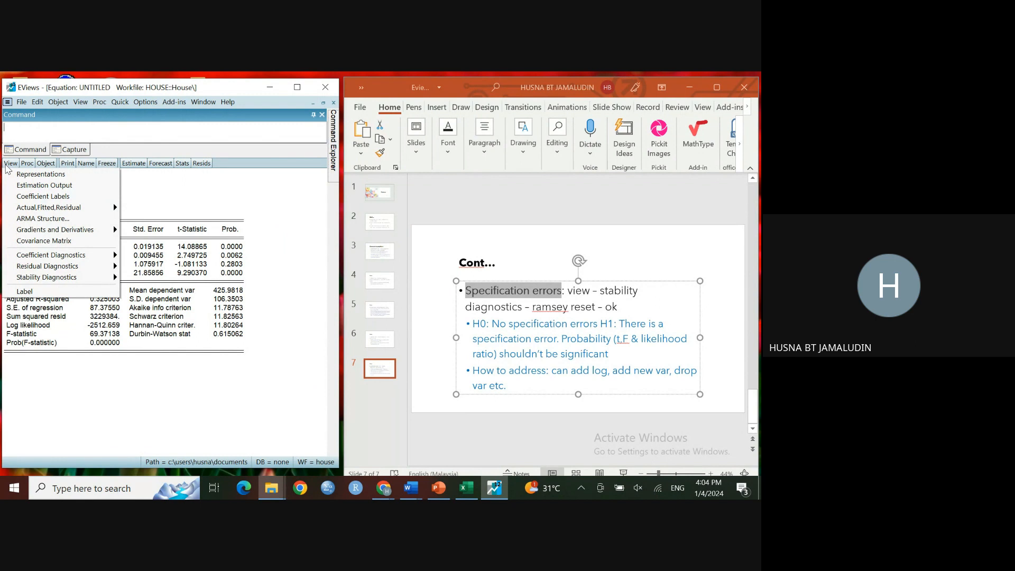
mouse_move(35, 279)
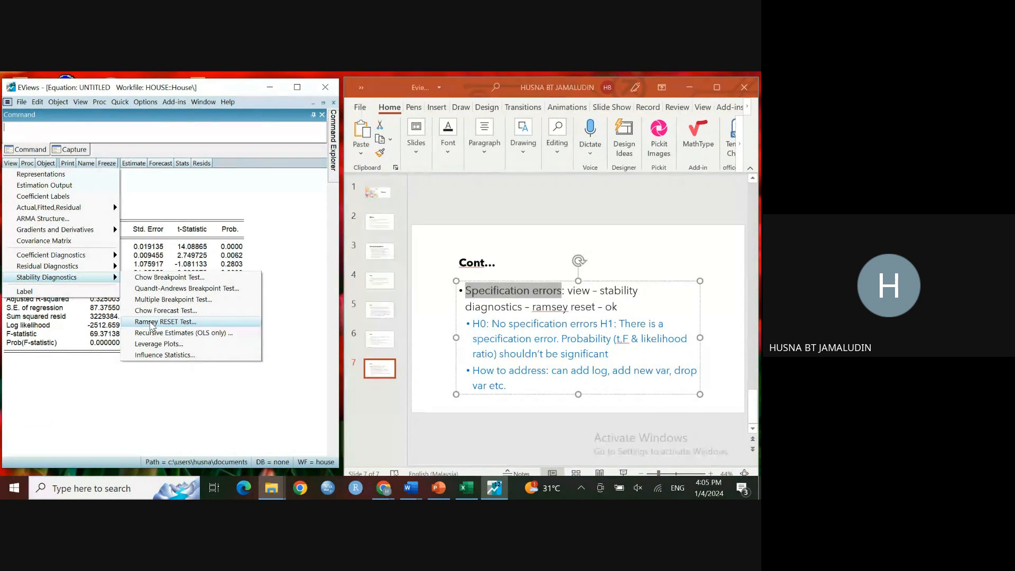
left_click(152, 323)
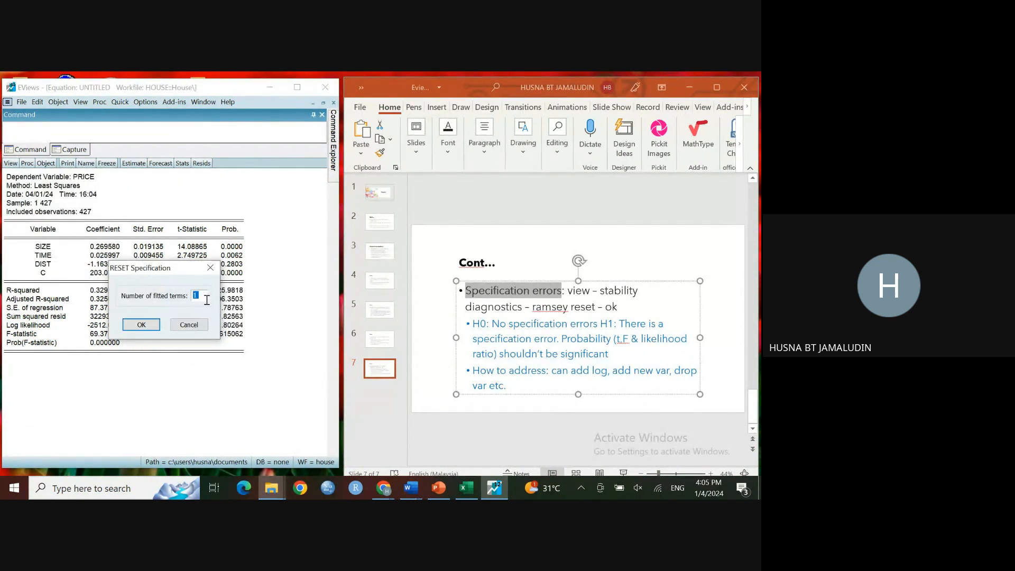
left_click(153, 326)
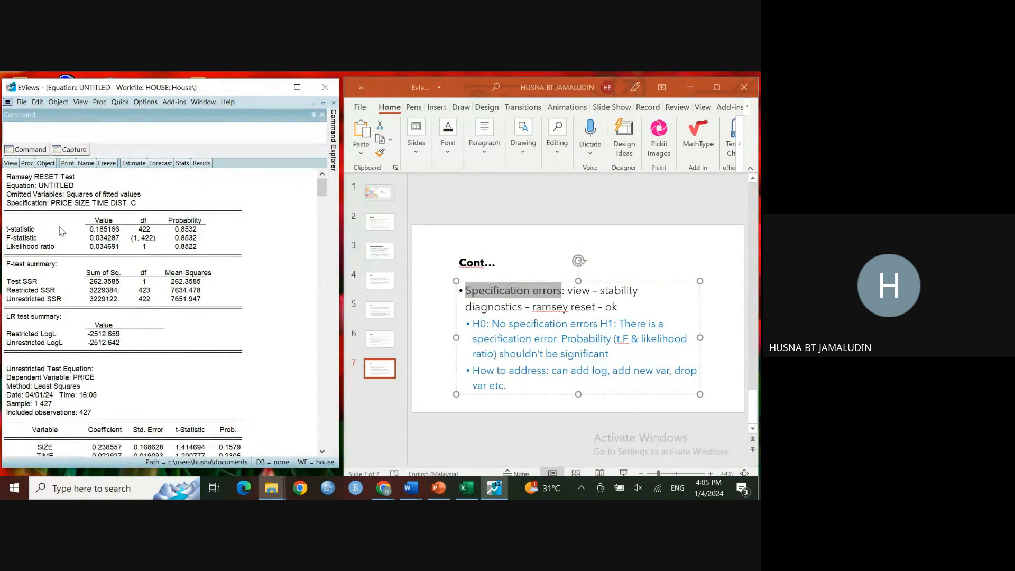
Step: Compare the RESET test's t, F and likelihood ratio probabilities with the specification error hypotheses on the slide
scroll(105, 283, "down", 4)
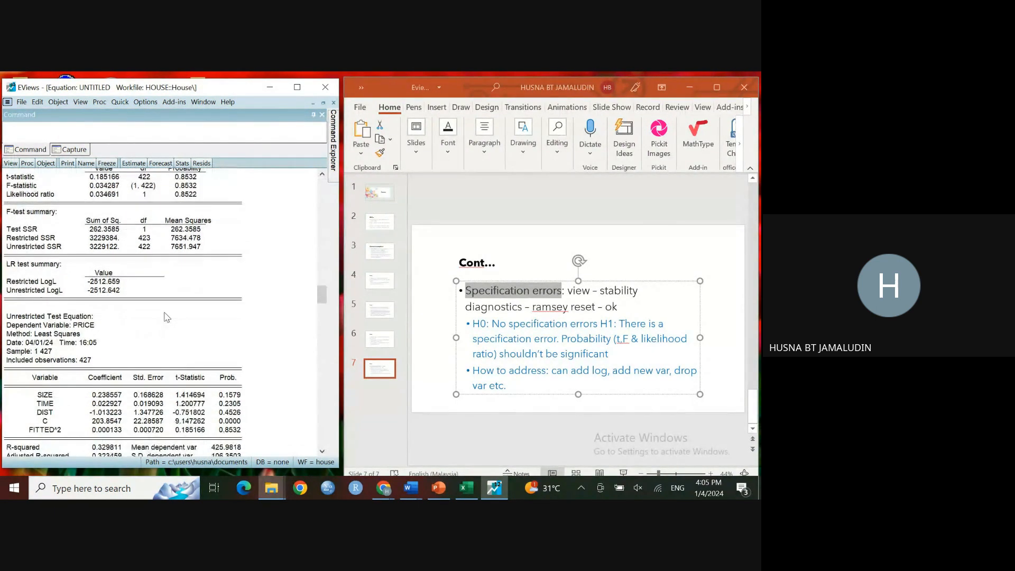
scroll(165, 316, "up", 4)
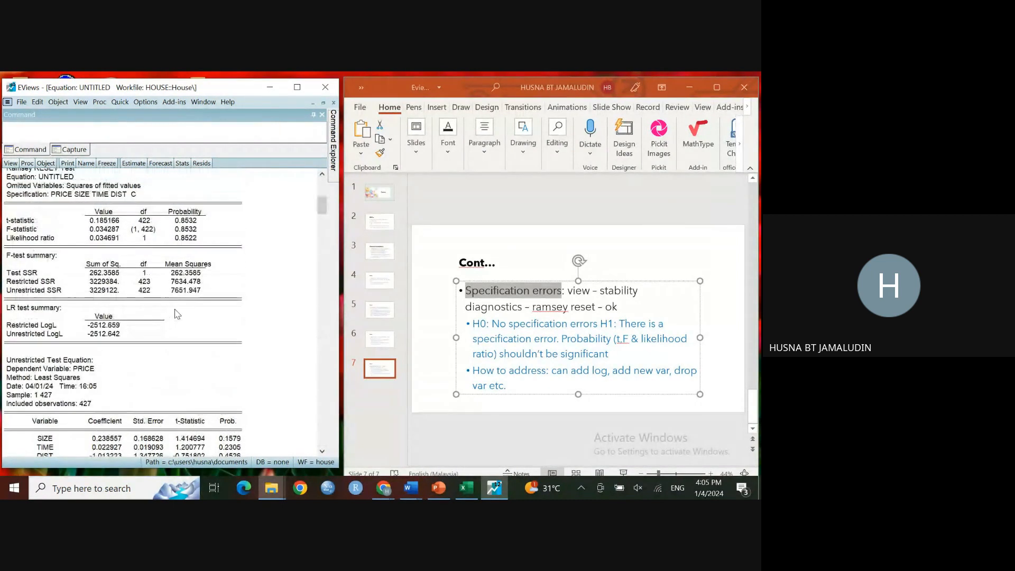
left_click_drag(177, 228, 189, 249)
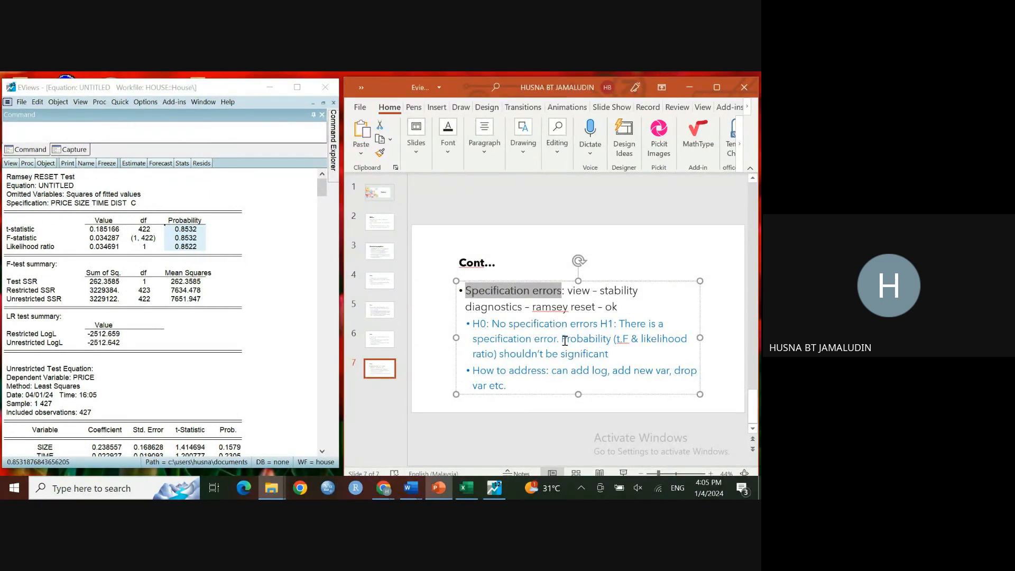
left_click_drag(562, 339, 545, 355)
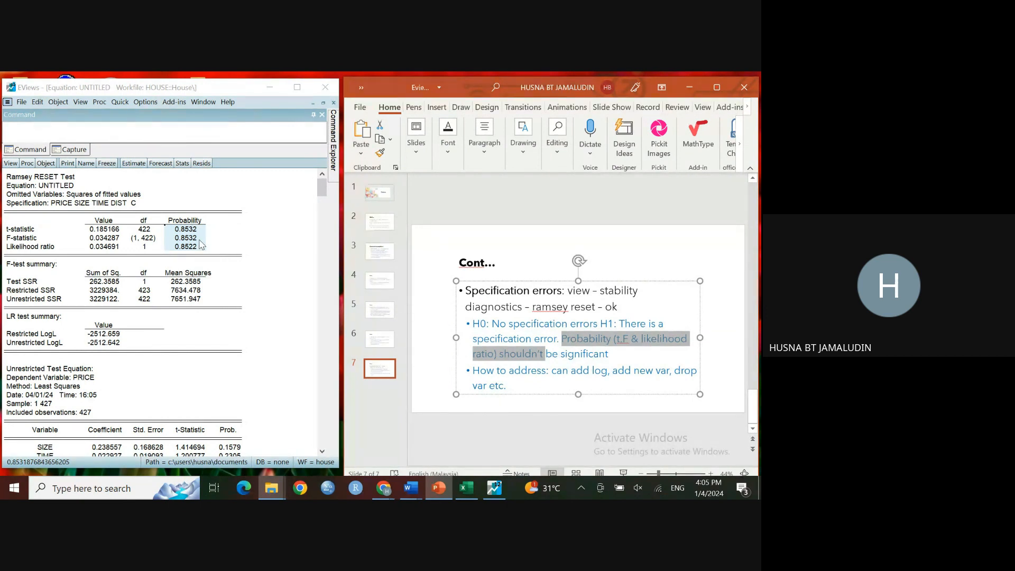
left_click_drag(170, 229, 205, 250)
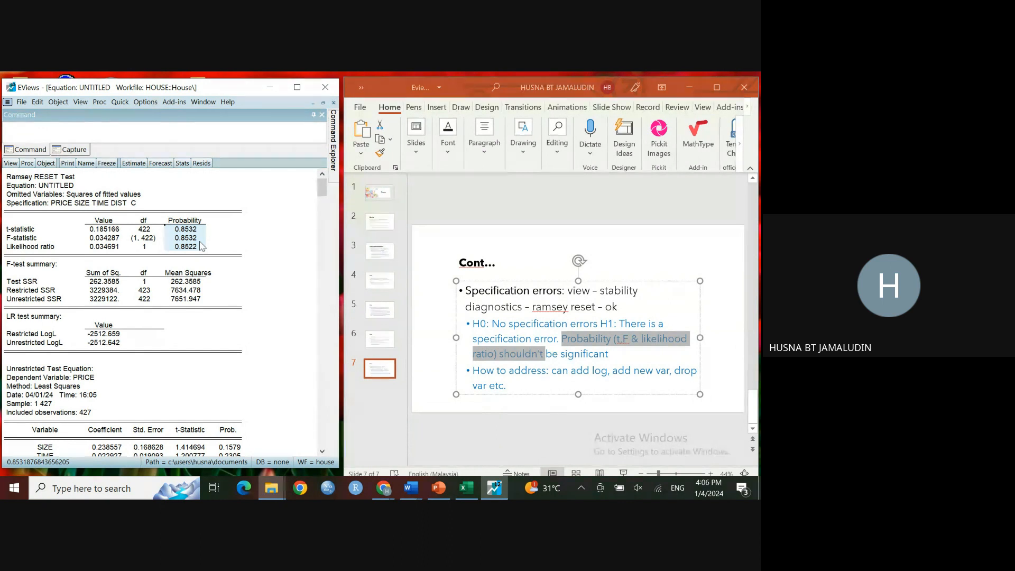
left_click_drag(553, 374, 608, 371)
left_click(643, 376)
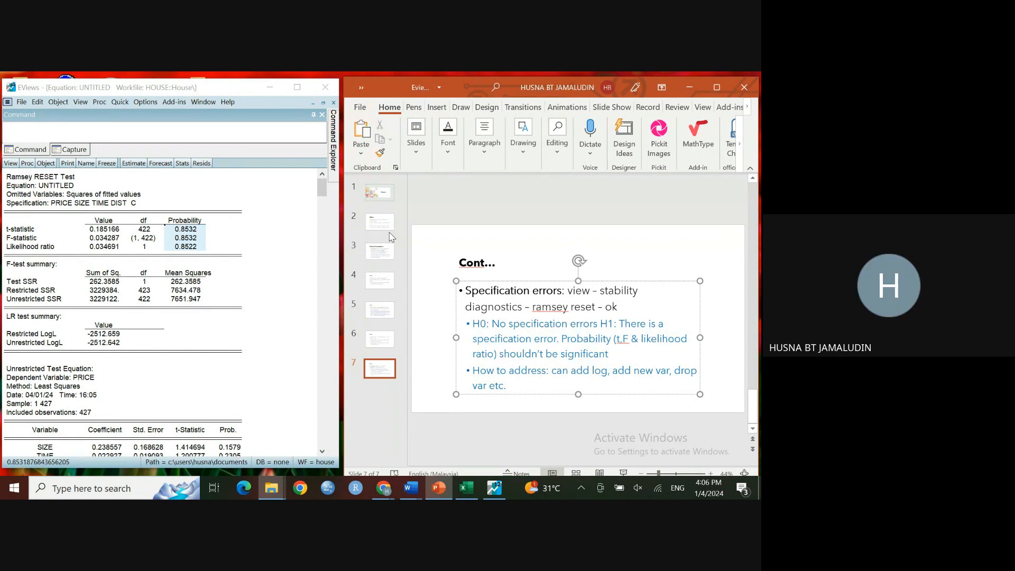
Step: Close the equation window to return to the House workfile's series list
left_click(333, 103)
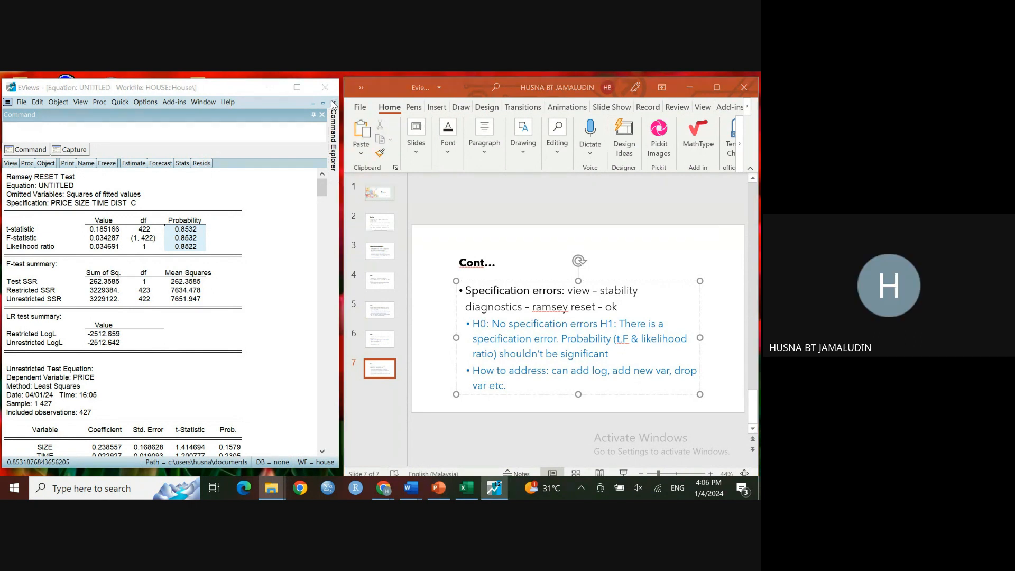
left_click(142, 302)
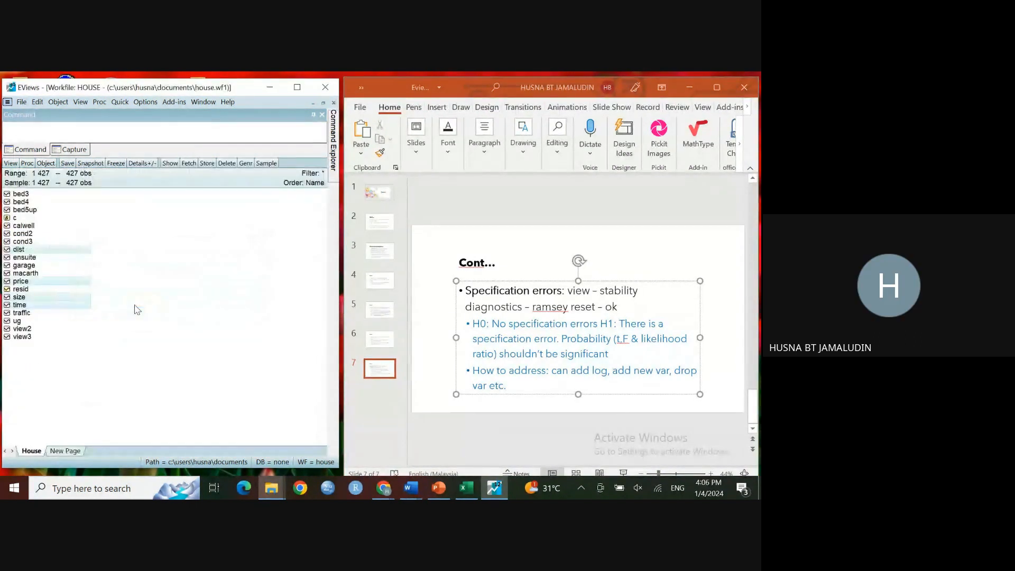
right_click(63, 282)
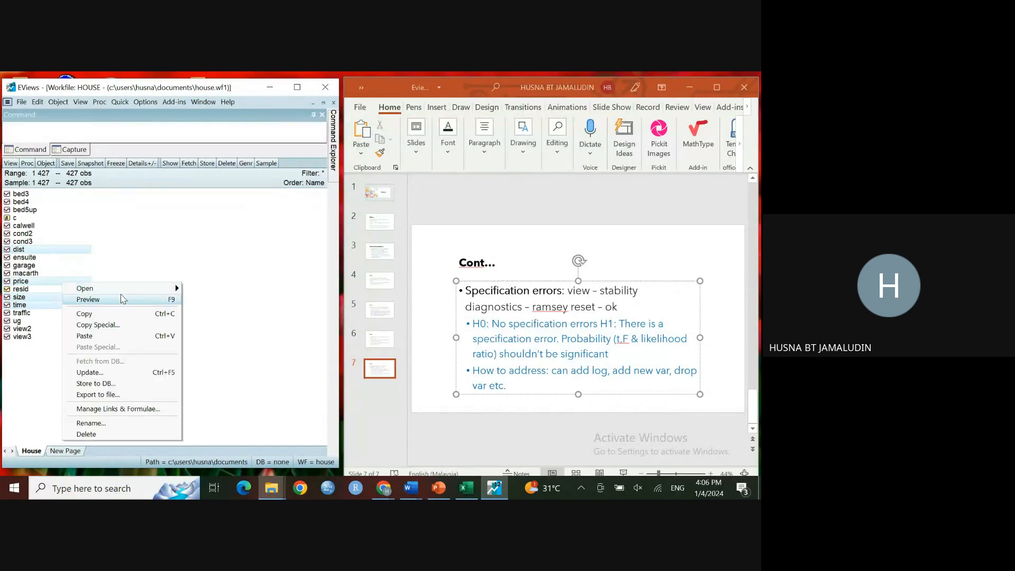
mouse_move(153, 293)
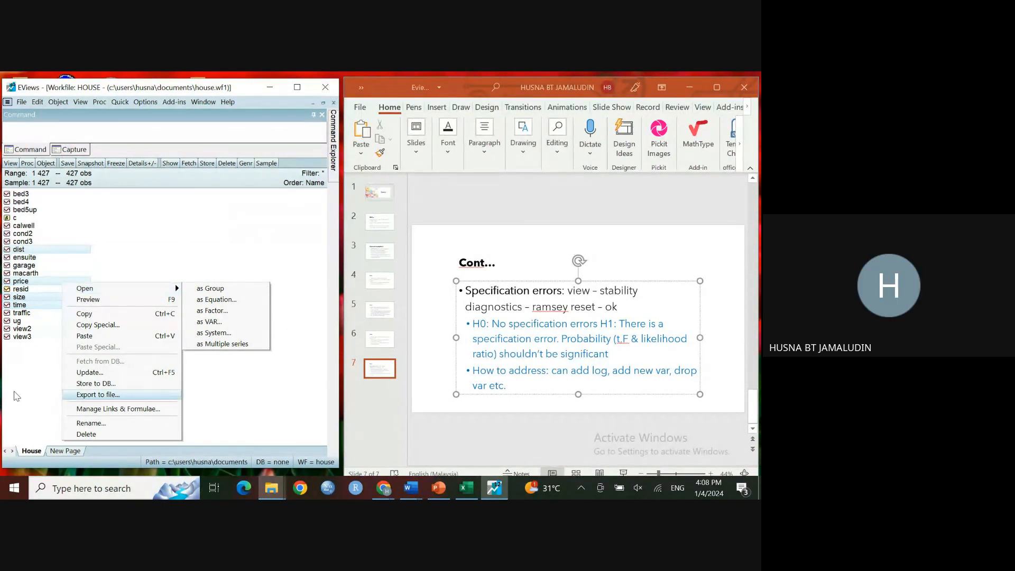
left_click(29, 398)
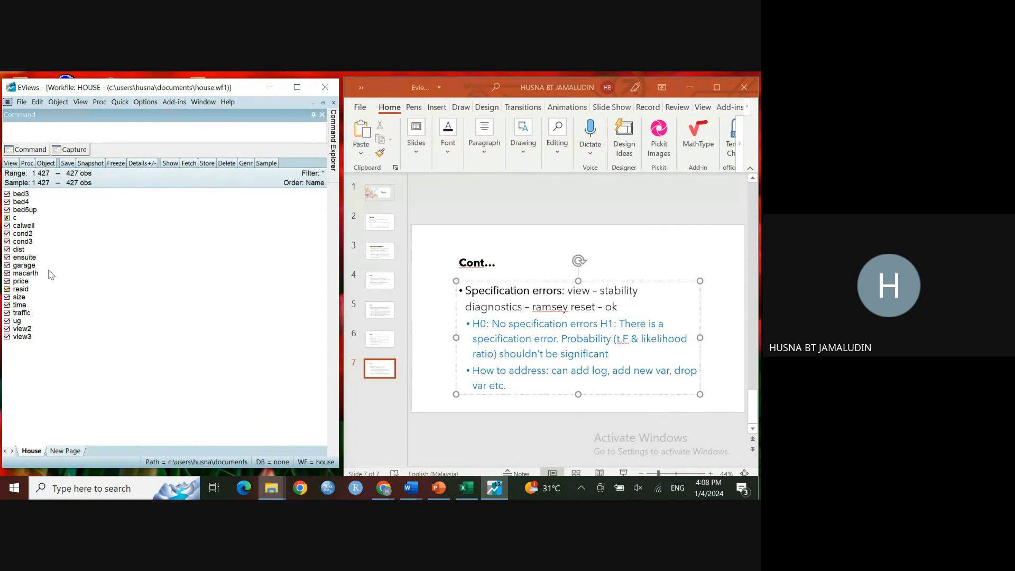
Step: Go to the presentation's slide 2 with the instructions for starting an estimation
left_click(119, 102)
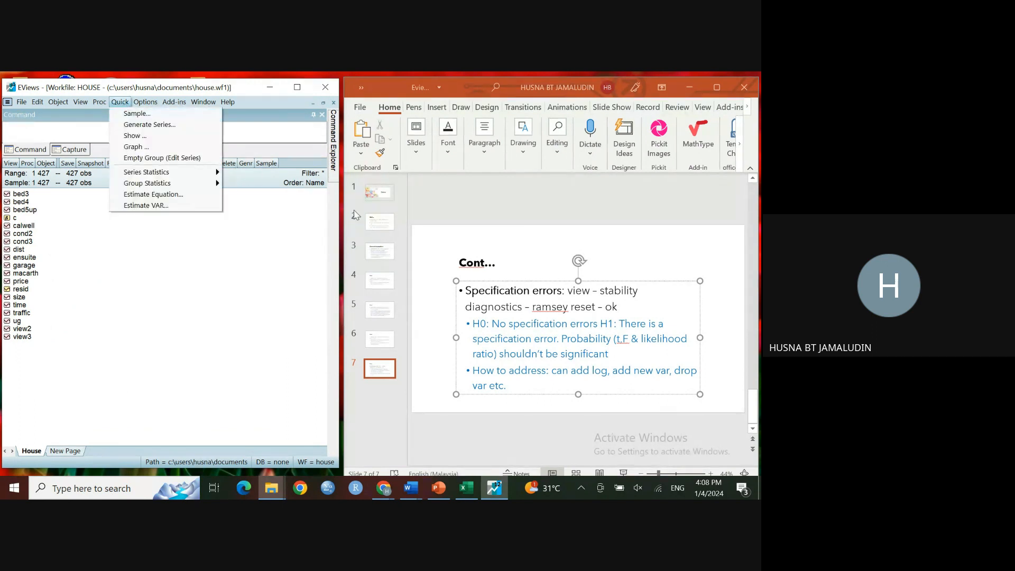
left_click(388, 229)
left_click(389, 229)
left_click(120, 102)
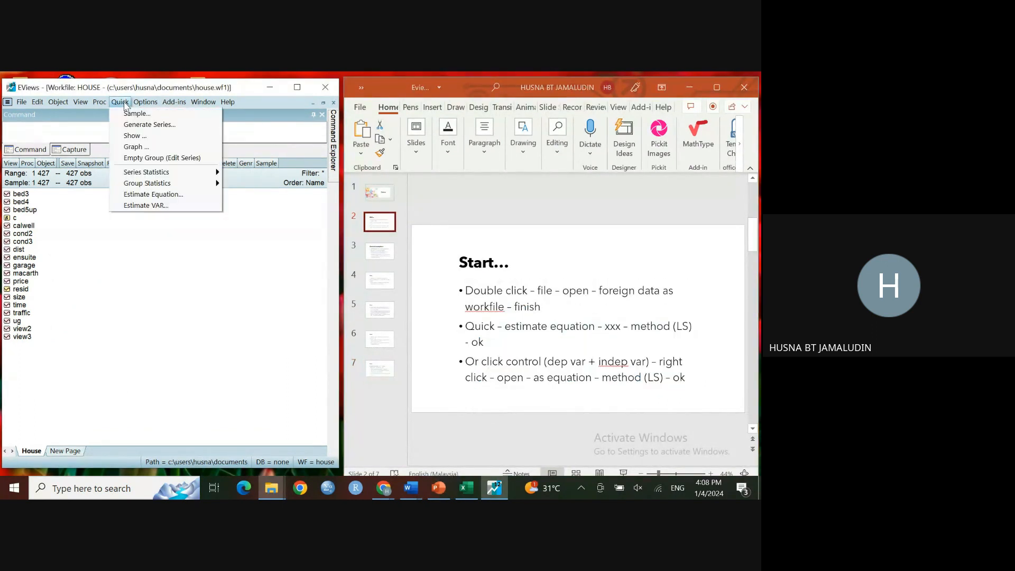
left_click(120, 102)
left_click(145, 102)
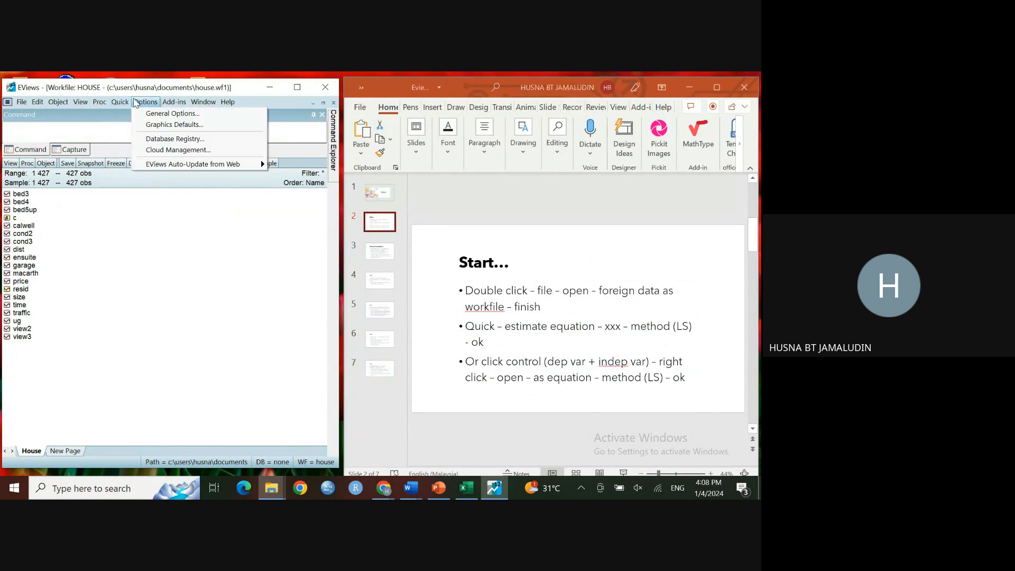
mouse_move(127, 103)
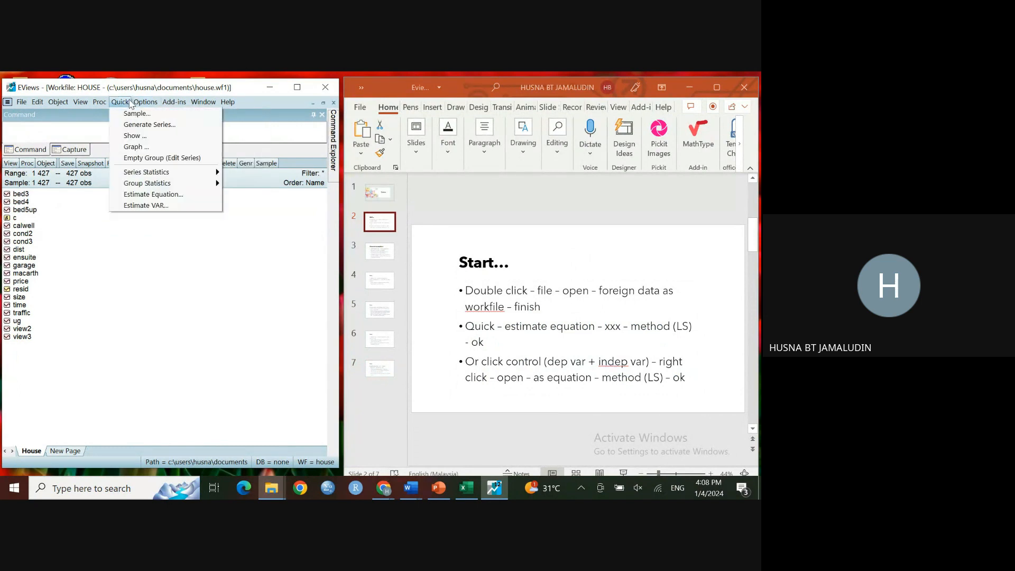
left_click(152, 196)
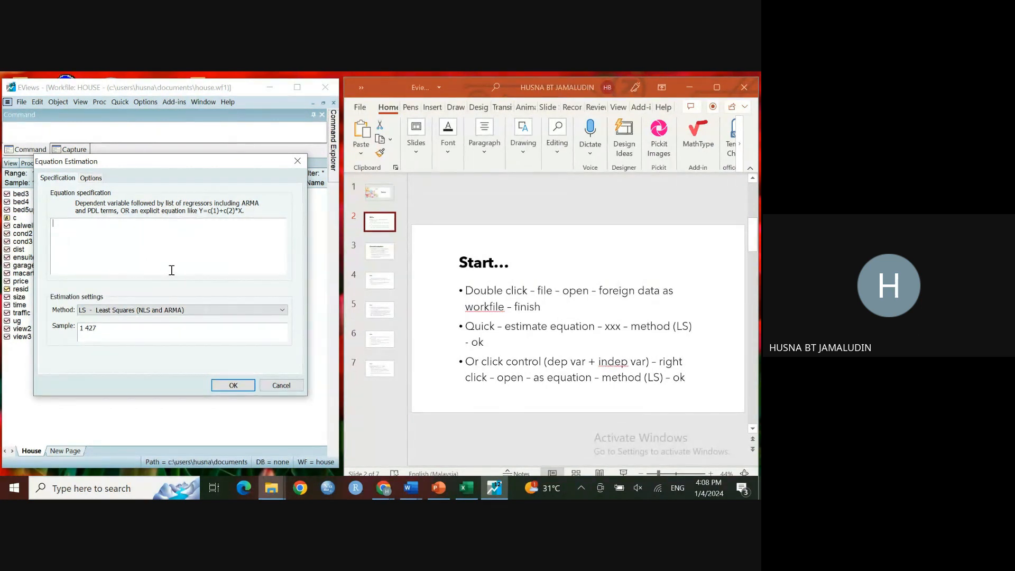
left_click(297, 165)
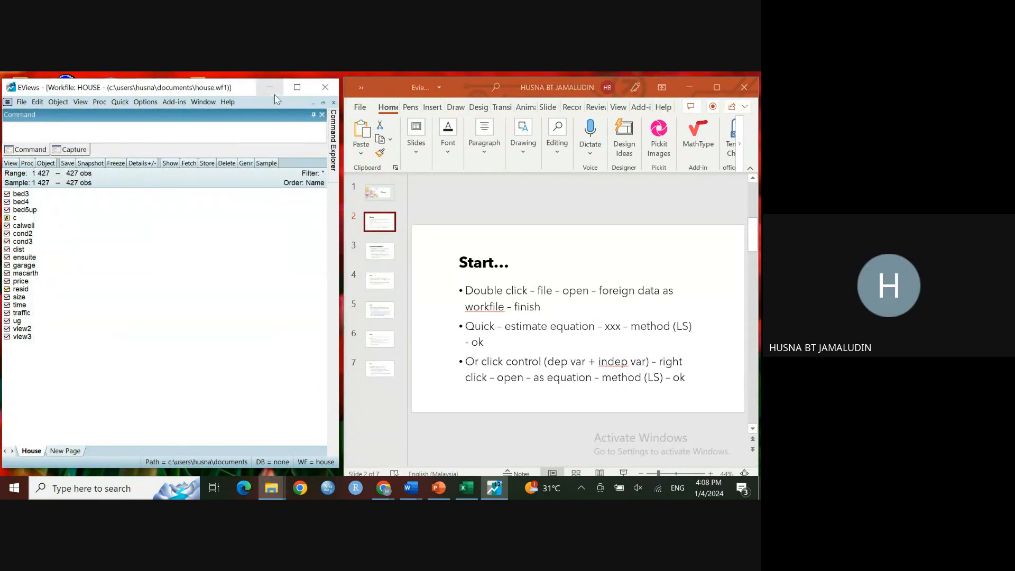
Step: Open Textbook.pdf from the ECON3110 folder in File Explorer
left_click(281, 492)
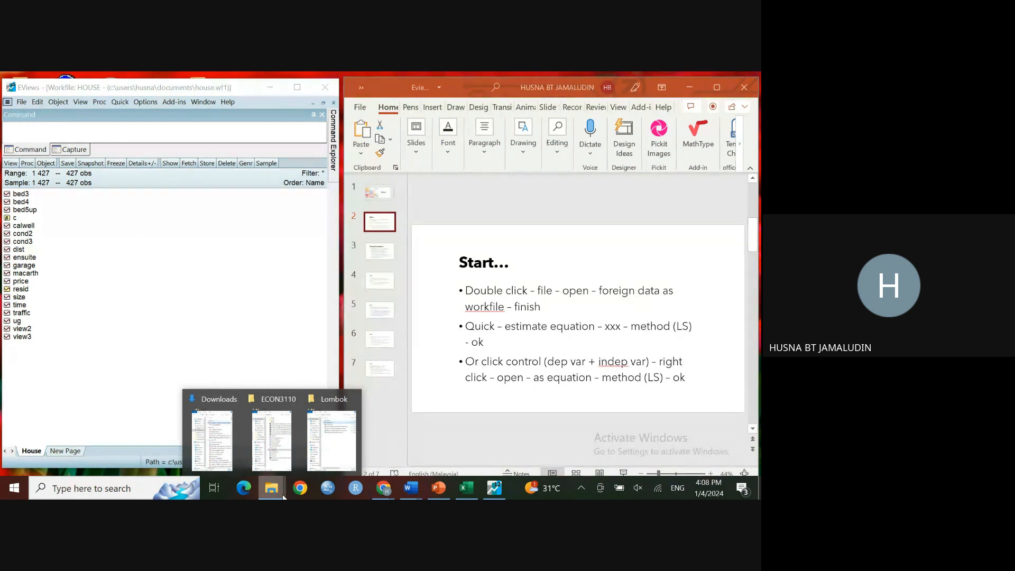
left_click(272, 439)
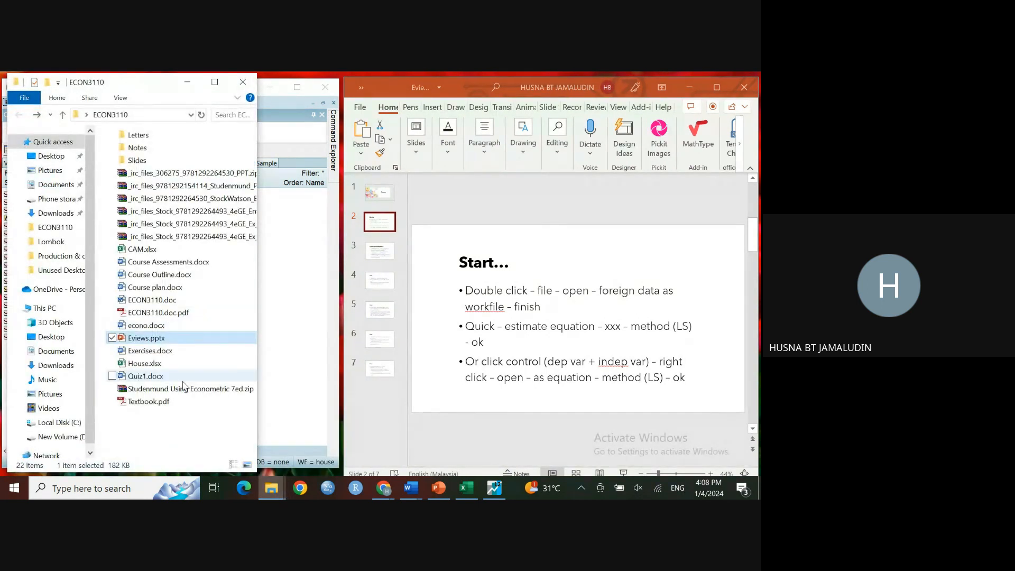
left_click(176, 403)
double_click(177, 403)
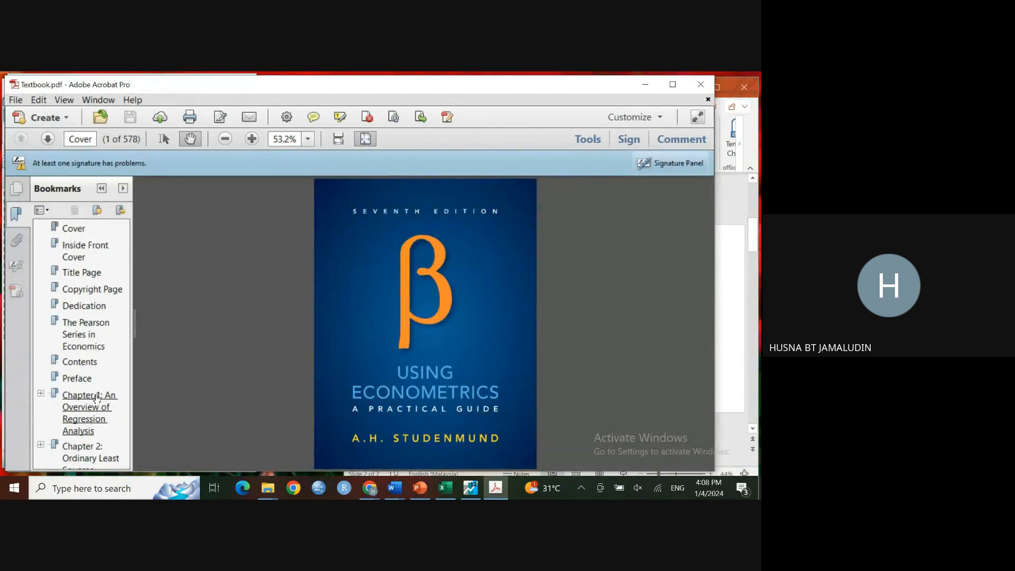
Step: Jump to the Chapter 2: Ordinary Least Squares bookmark and zoom the page to 119%
left_click(83, 450)
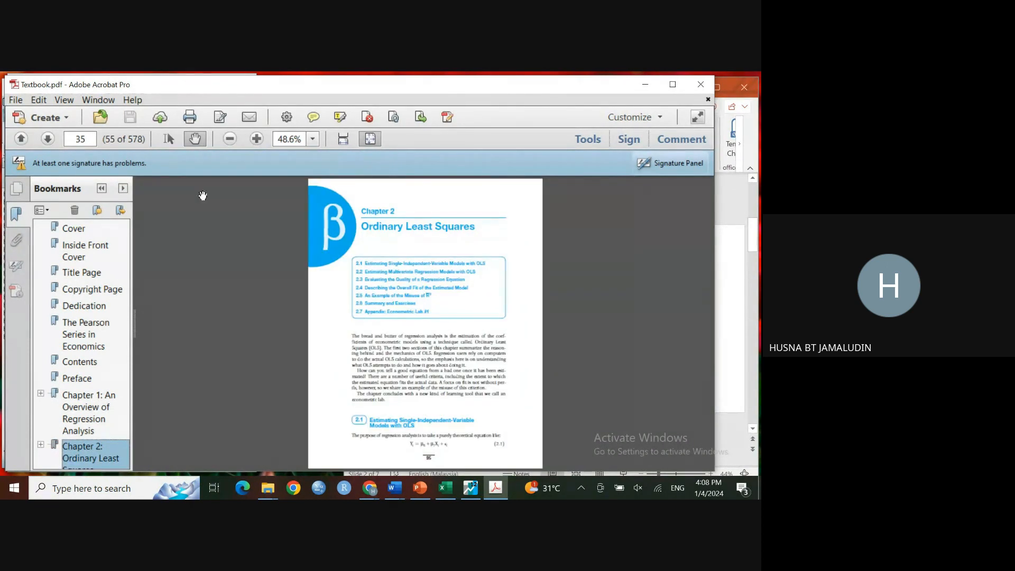
left_click(256, 138)
left_click(256, 138)
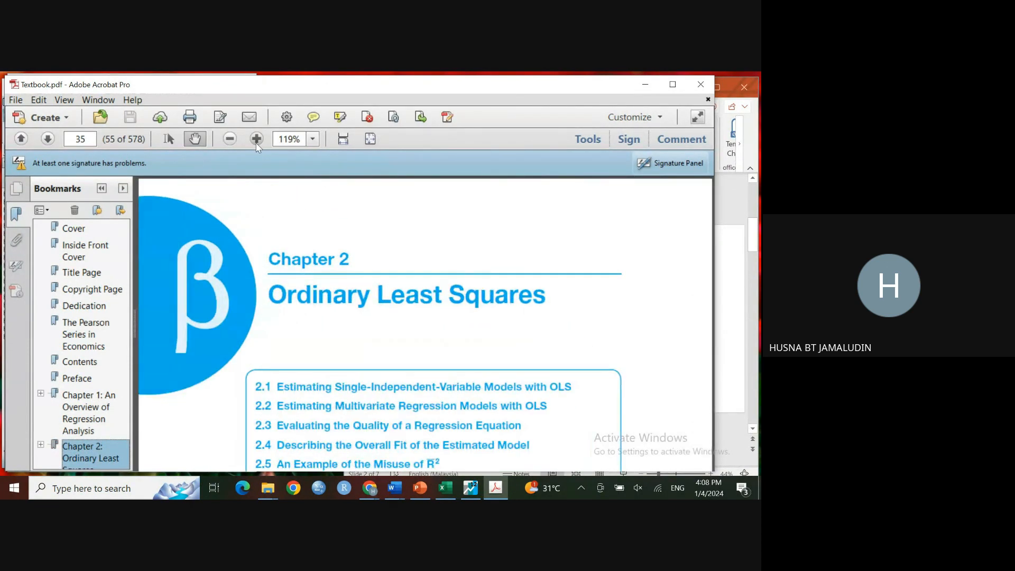
Step: Browse the textbook's Using Stata appendix pages just before Chapter 2
left_click(24, 140)
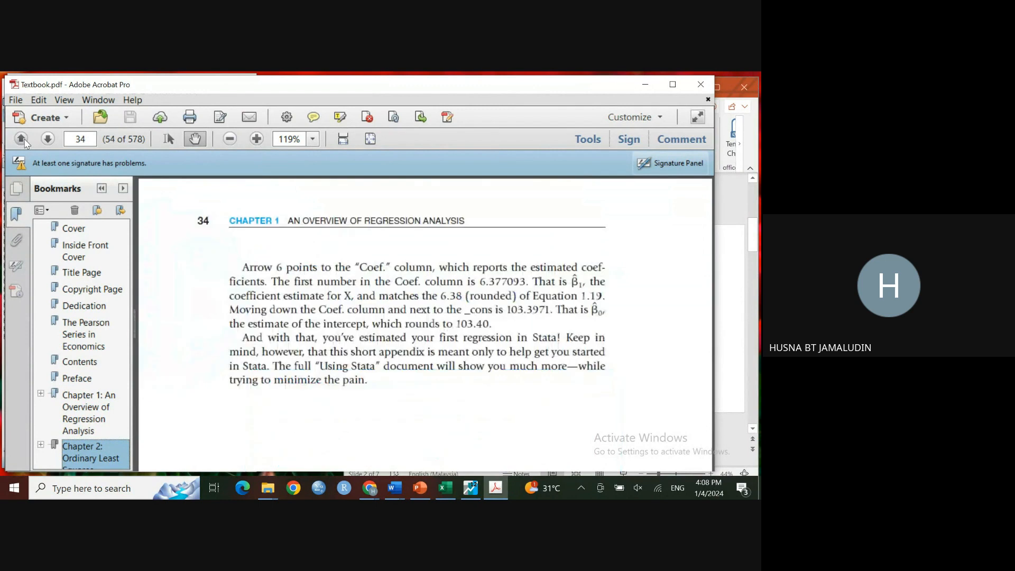
scroll(320, 366, "up", 10)
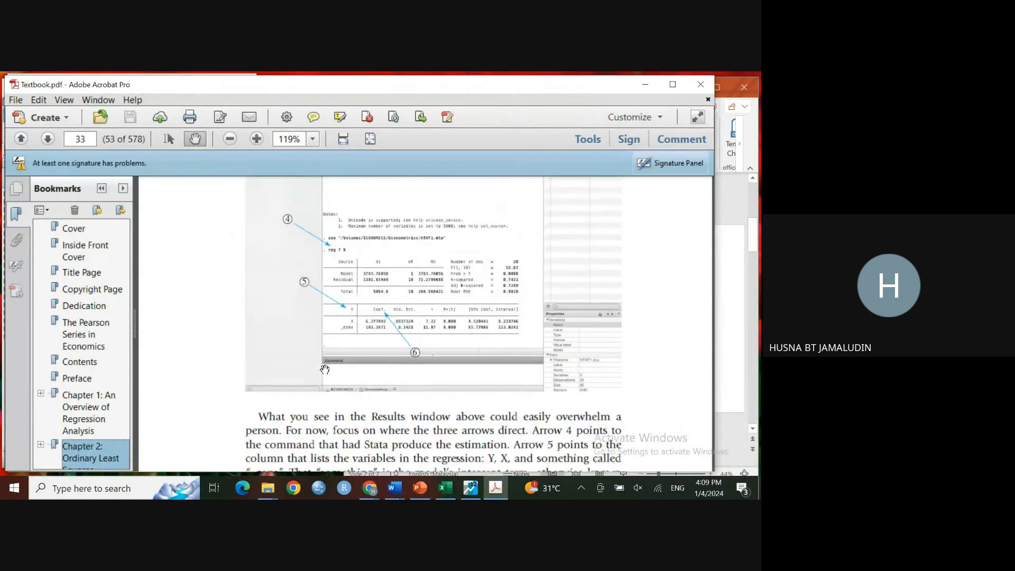
scroll(324, 370, "up", 6)
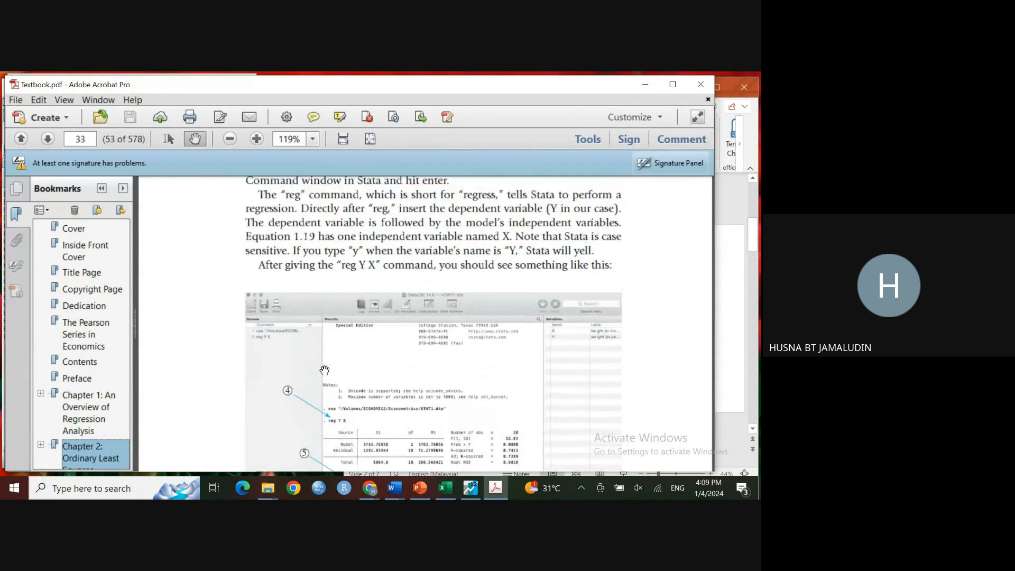
scroll(325, 370, "up", 8)
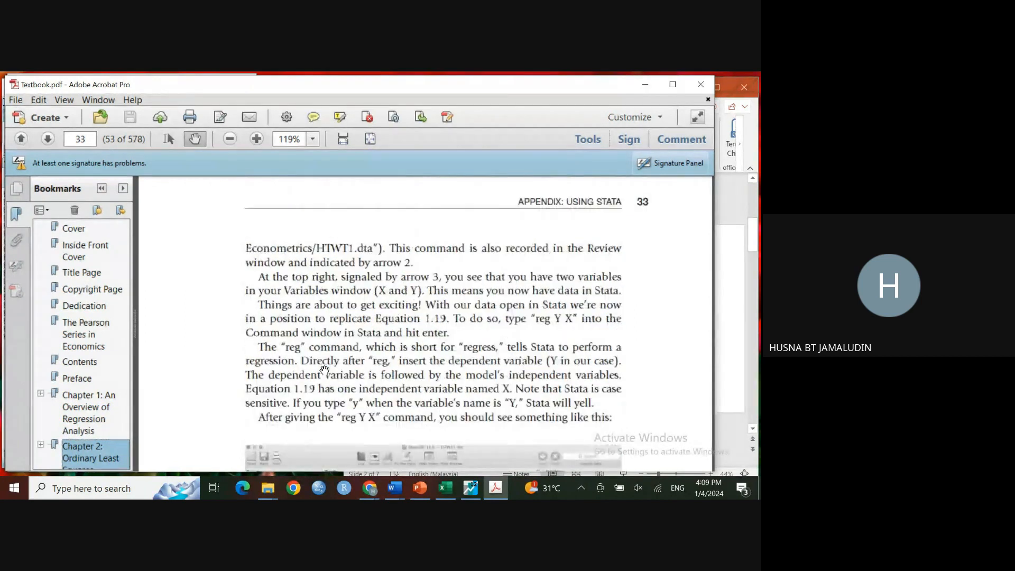
scroll(325, 370, "up", 5)
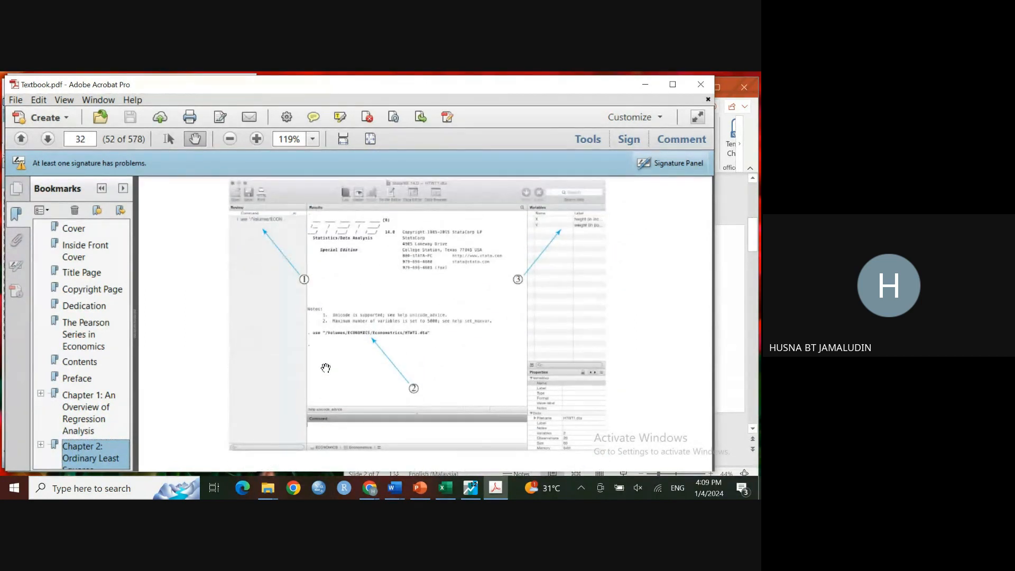
scroll(325, 367, "up", 5)
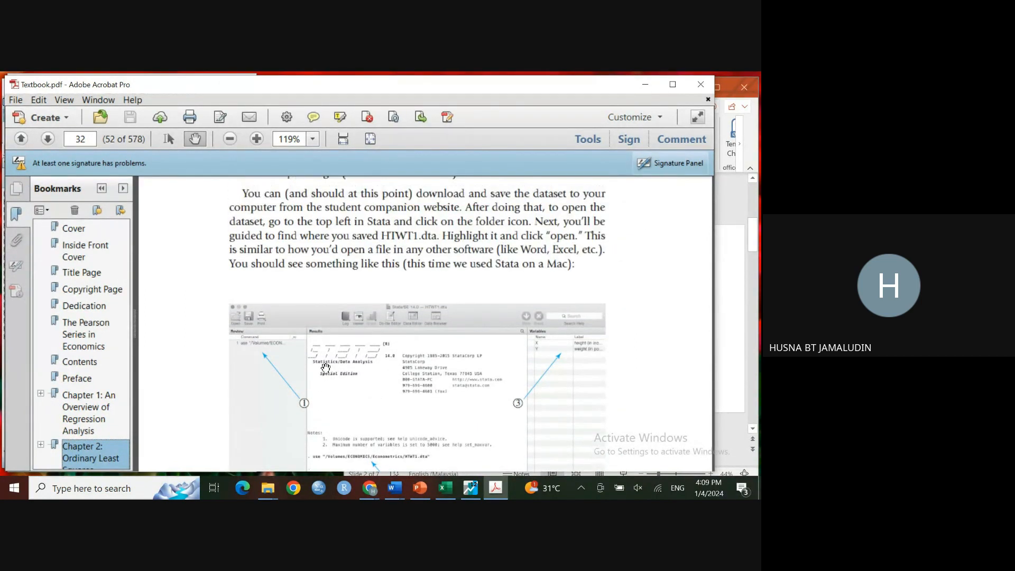
scroll(320, 242, "up", 1)
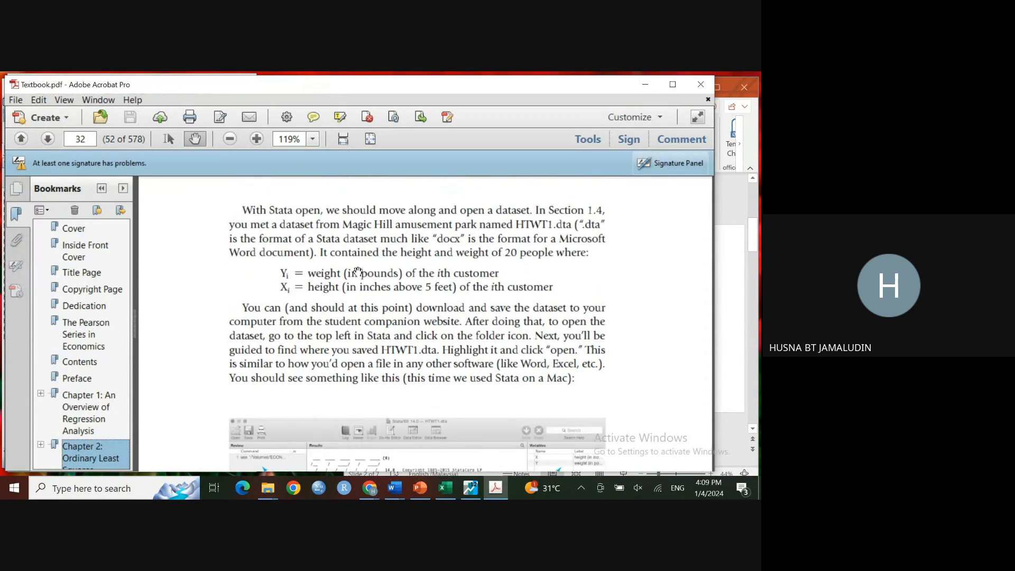
scroll(364, 288, "down", 1)
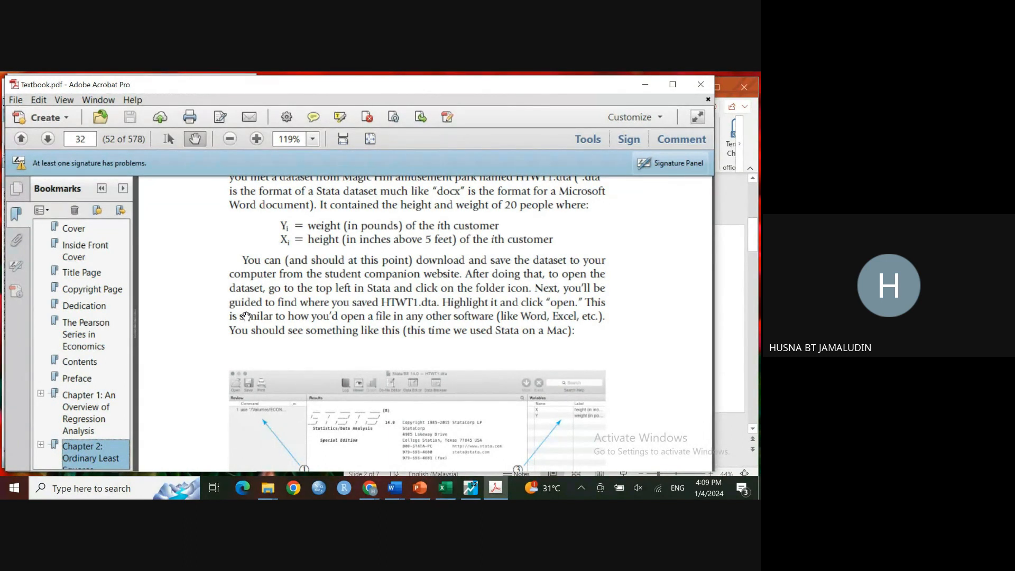
scroll(314, 312, "down", 3)
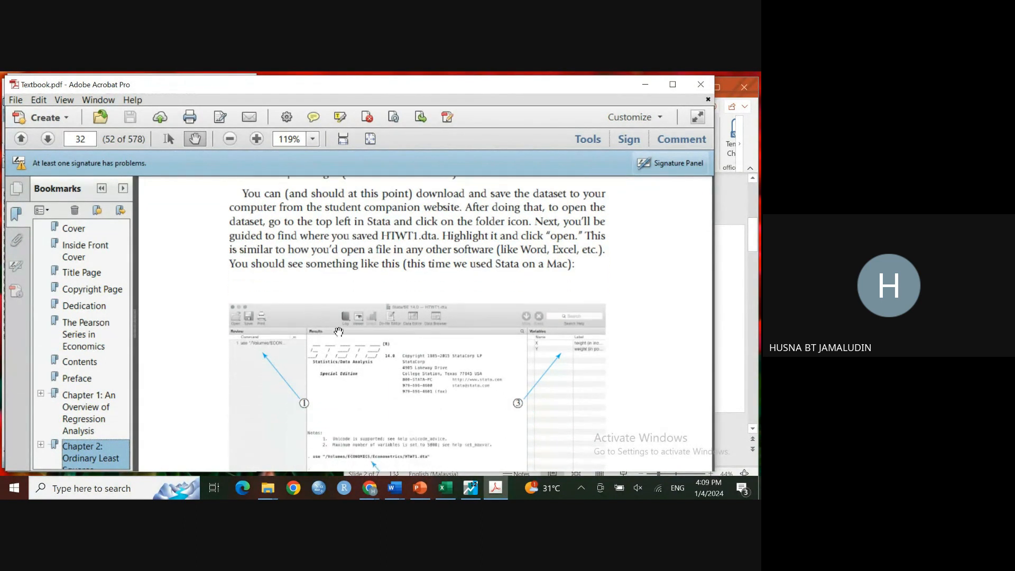
Step: Scroll through the textbook's instructions for opening a dataset in Stata
scroll(365, 357, "down", 1)
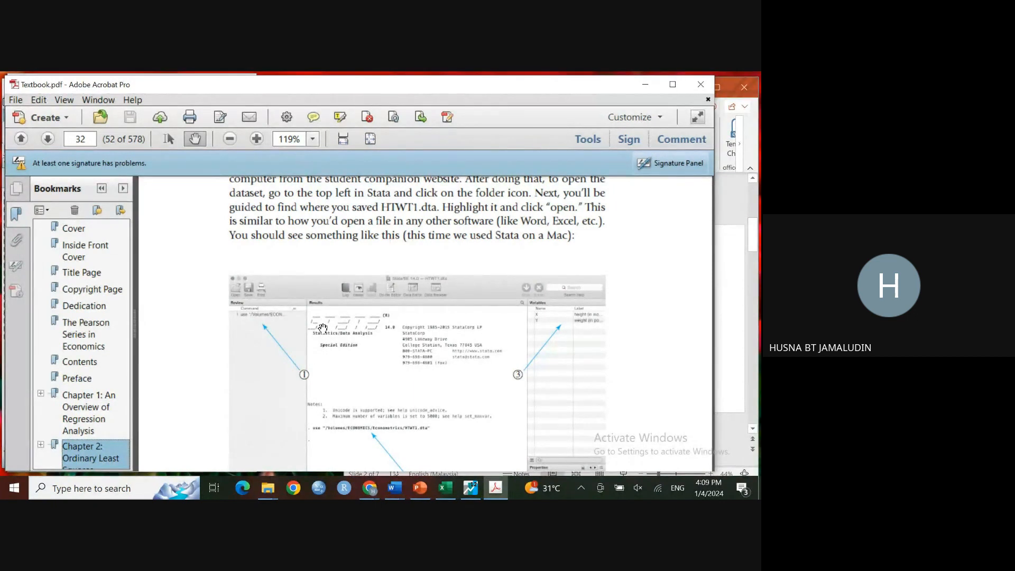
scroll(360, 337, "down", 1)
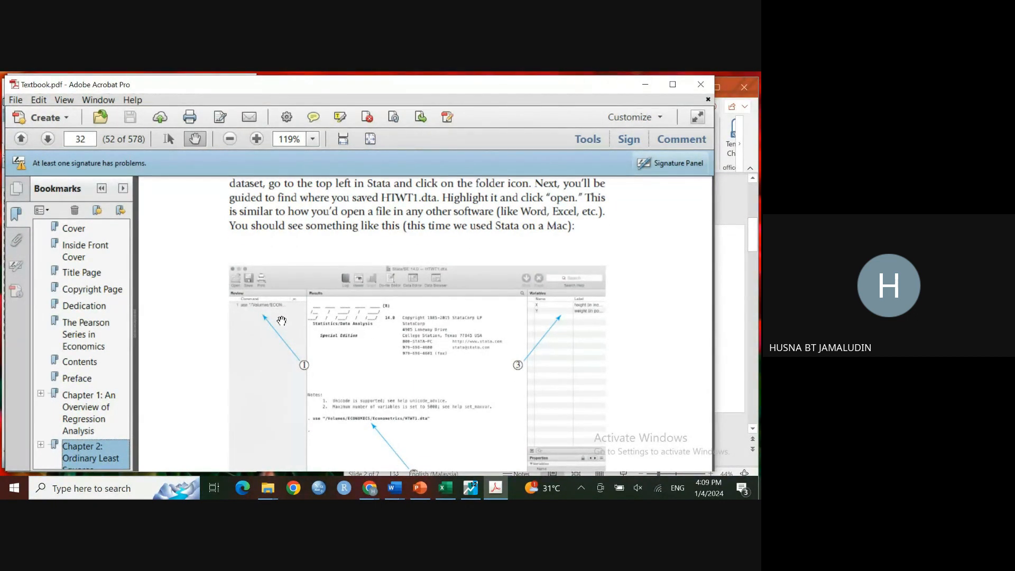
Step: Launch Stata 14 from its desktop shortcut and maximize its window
left_click(643, 88)
left_click(186, 85)
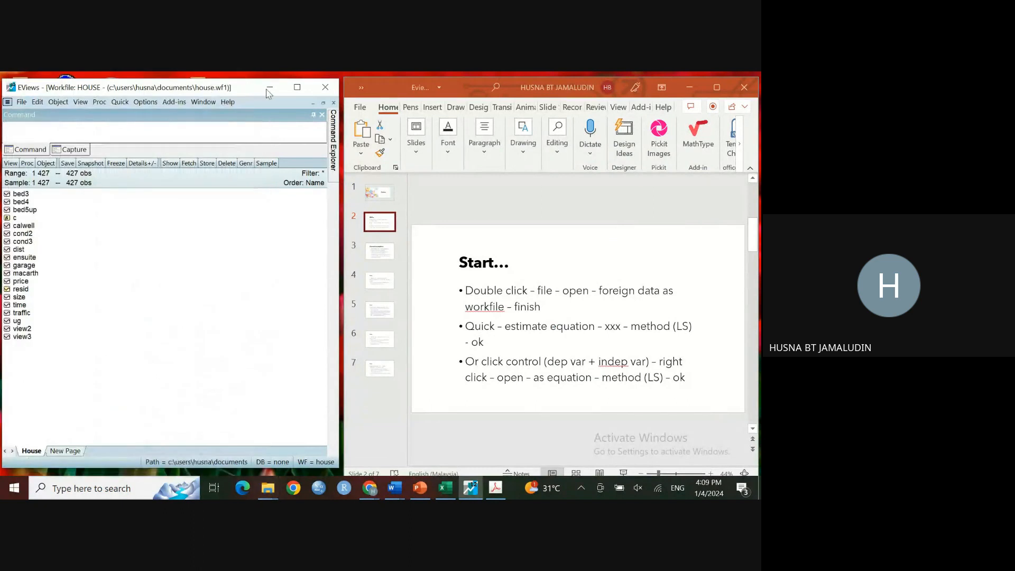
left_click(273, 87)
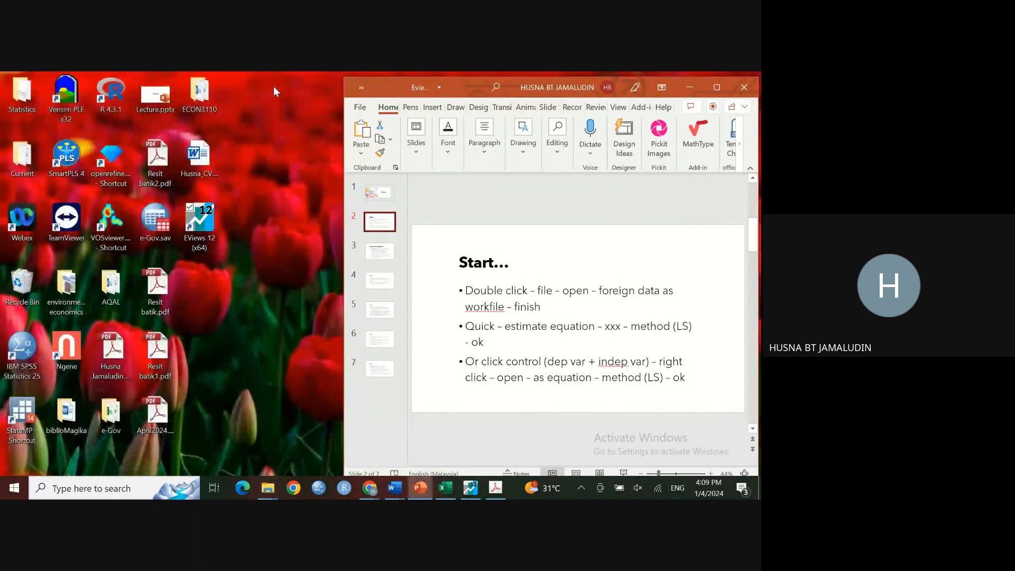
left_click(22, 425)
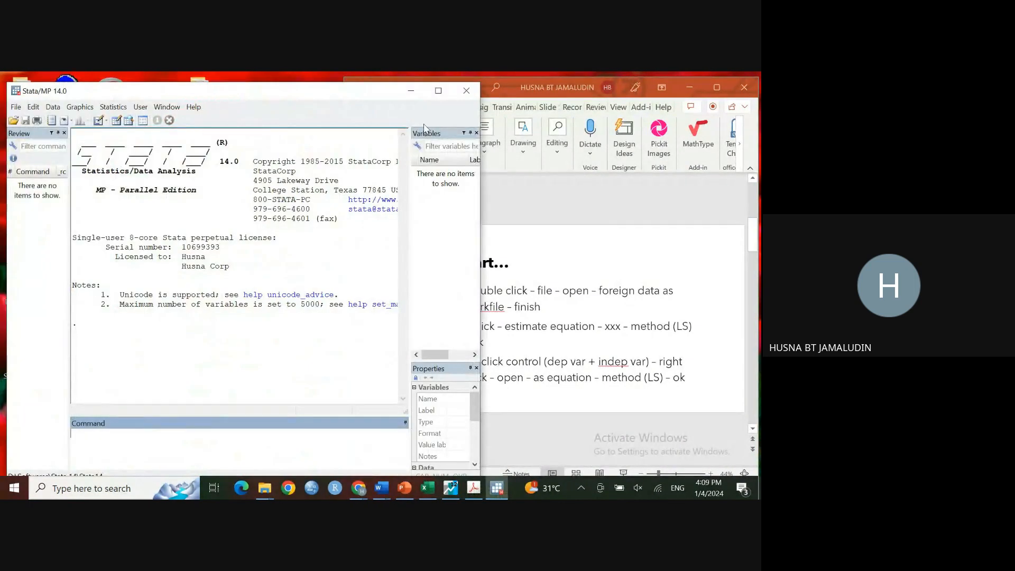
left_click(437, 92)
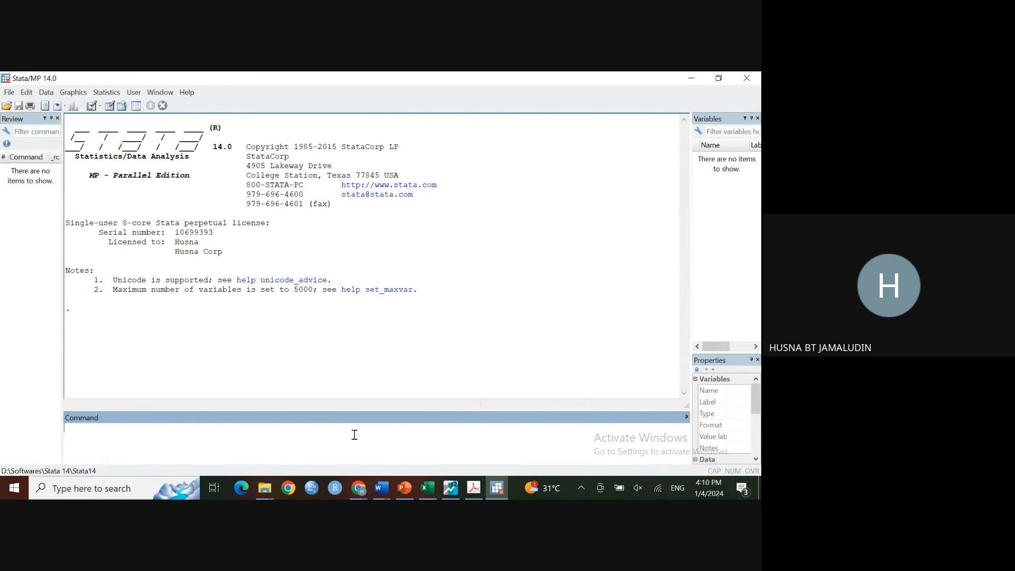
left_click(107, 93)
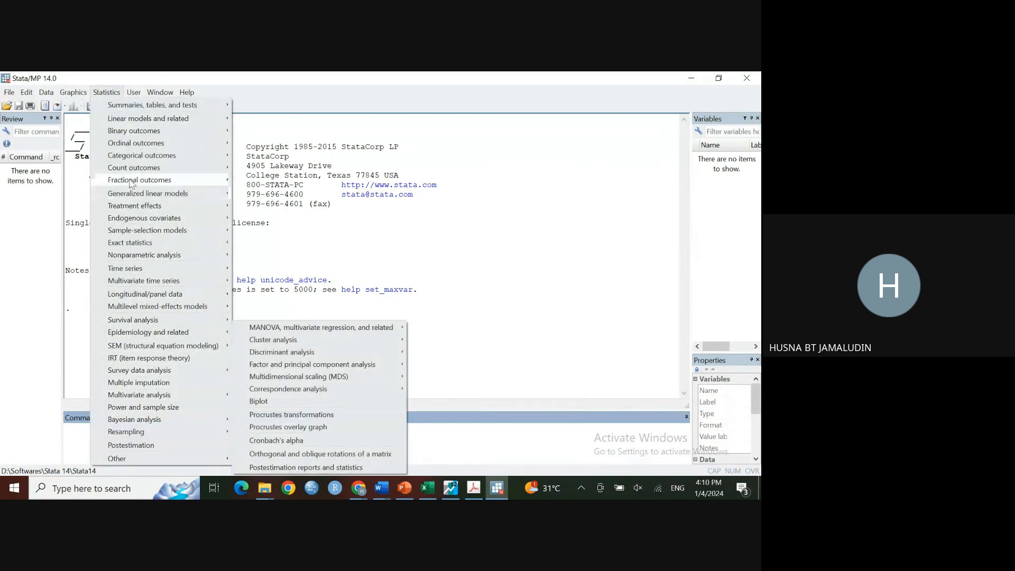
mouse_move(133, 169)
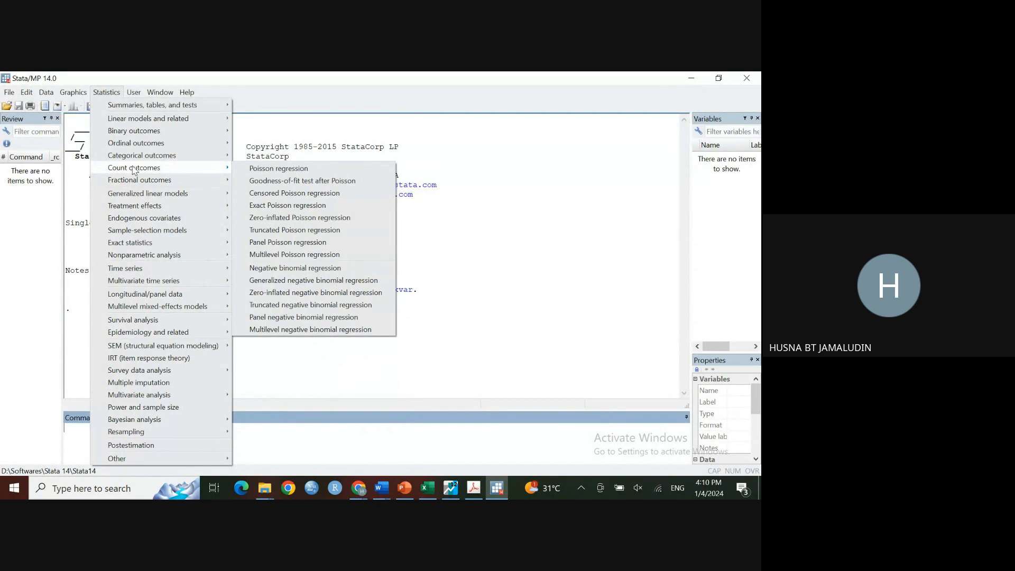
mouse_move(139, 133)
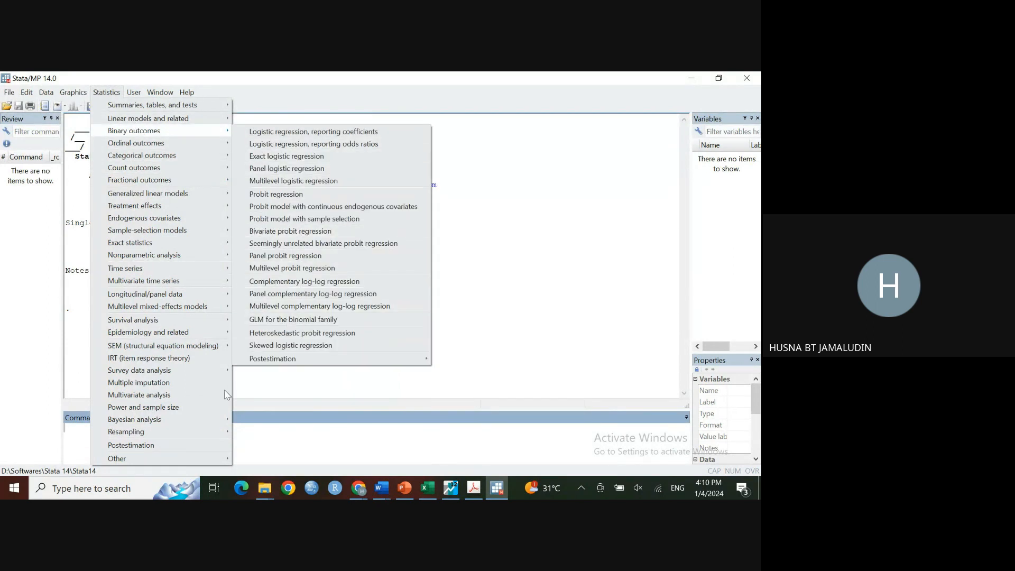
left_click(281, 437)
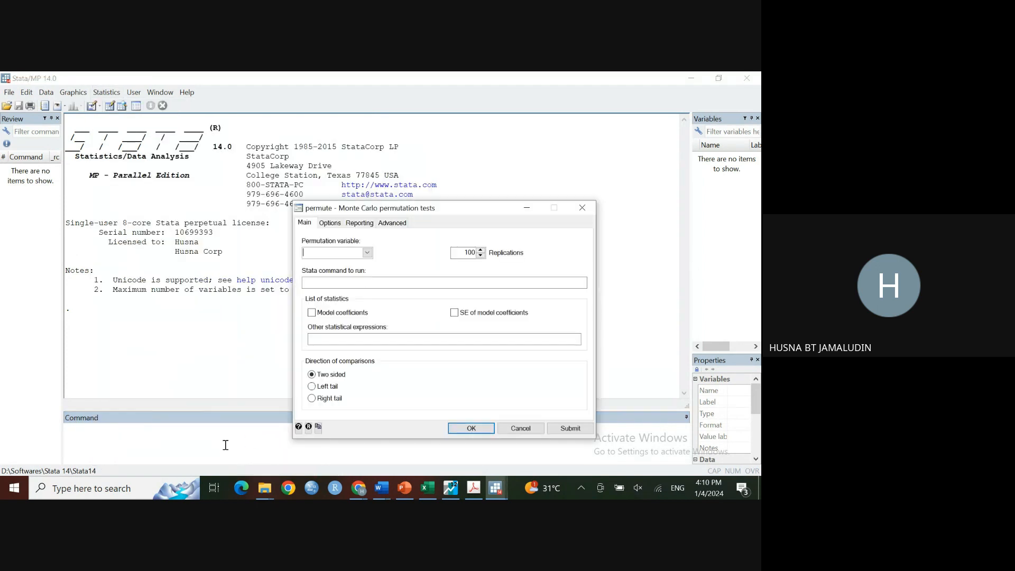
left_click(582, 208)
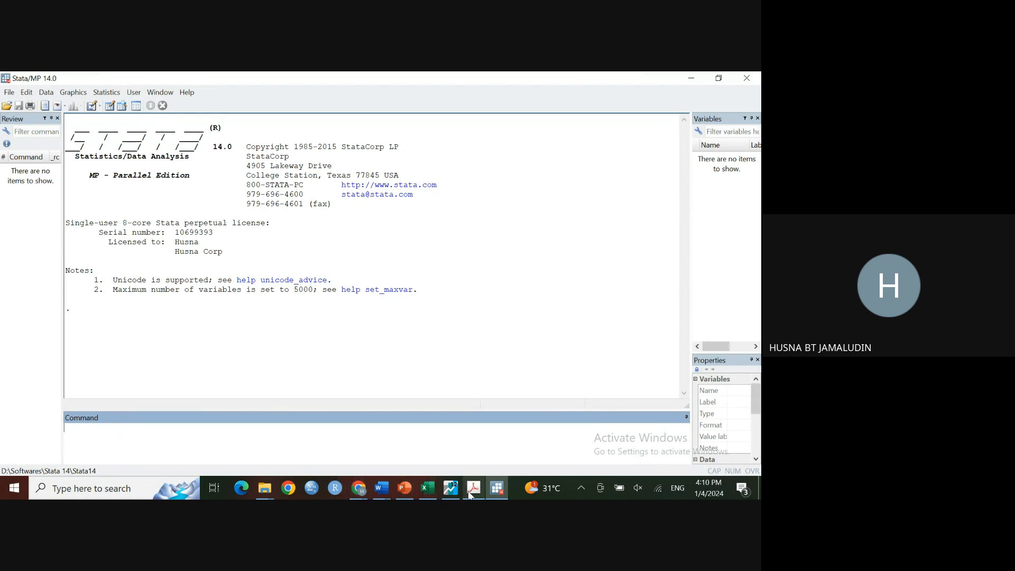
mouse_move(426, 488)
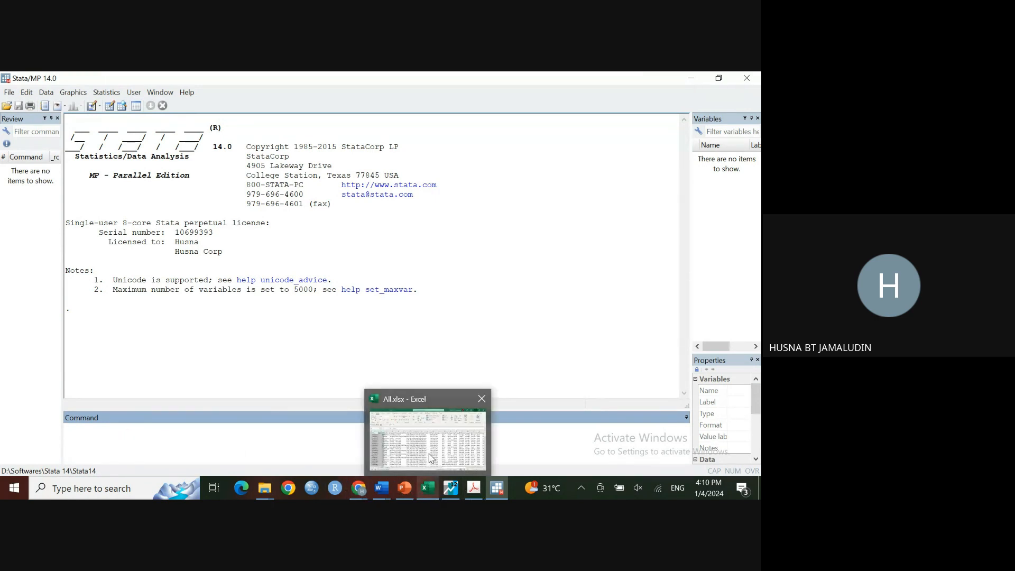
left_click(430, 458)
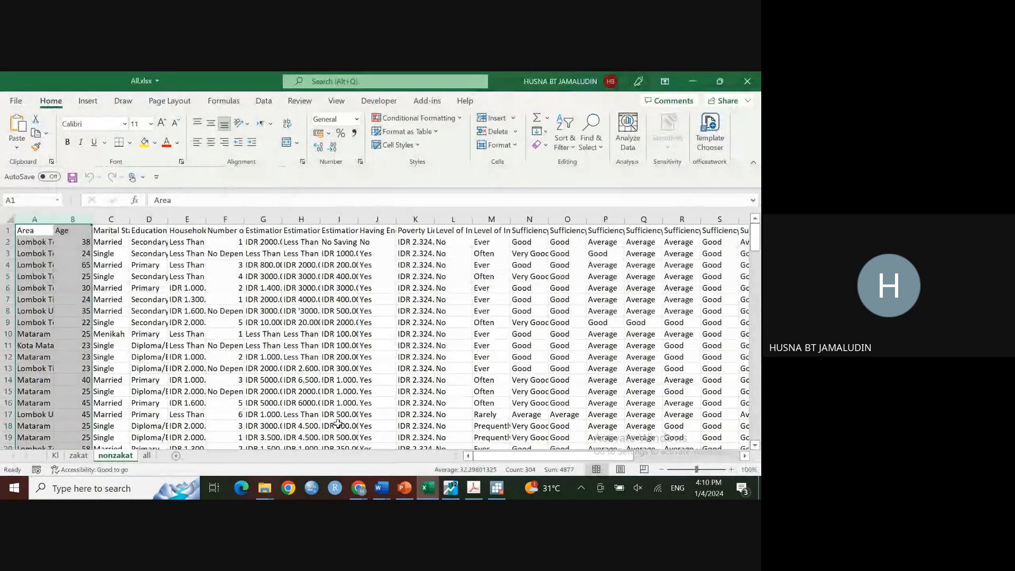
left_click(693, 82)
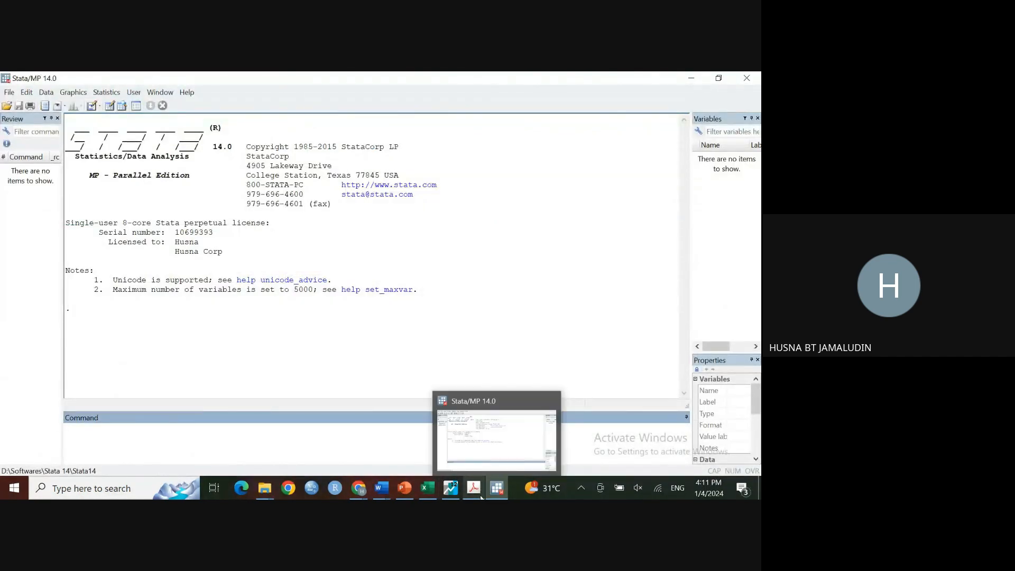
mouse_move(481, 497)
left_click(450, 488)
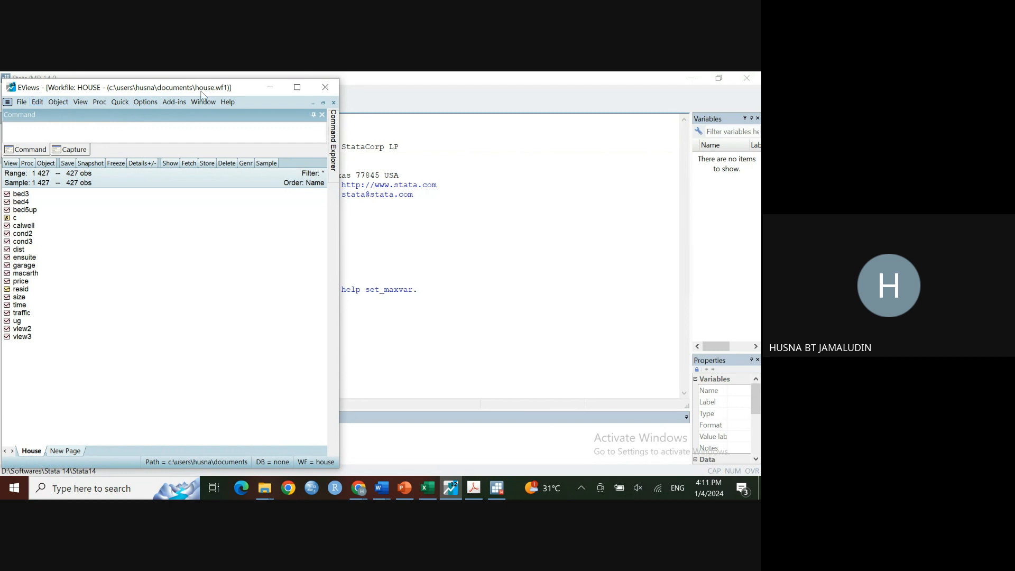
left_click(298, 88)
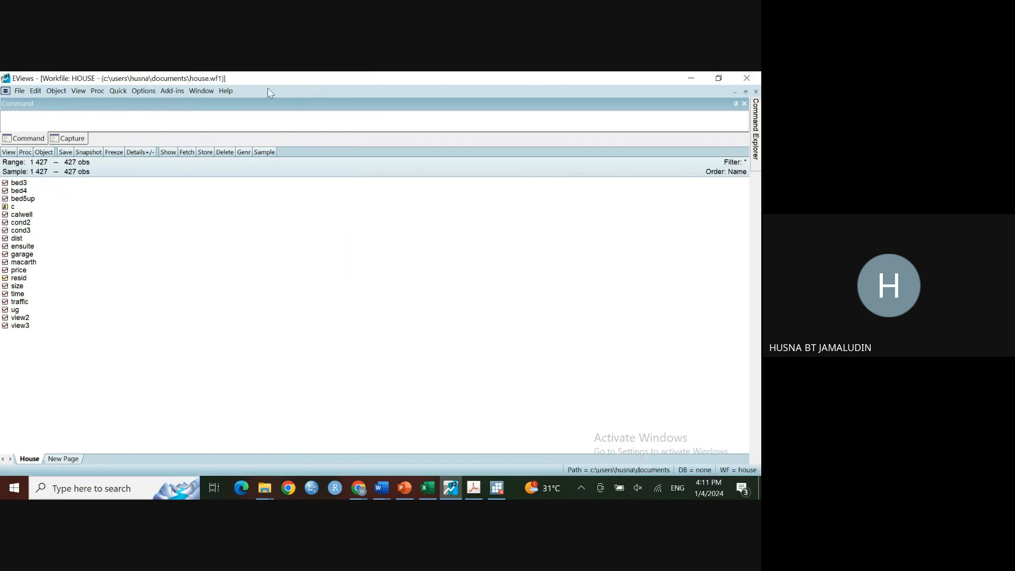
left_click(19, 92)
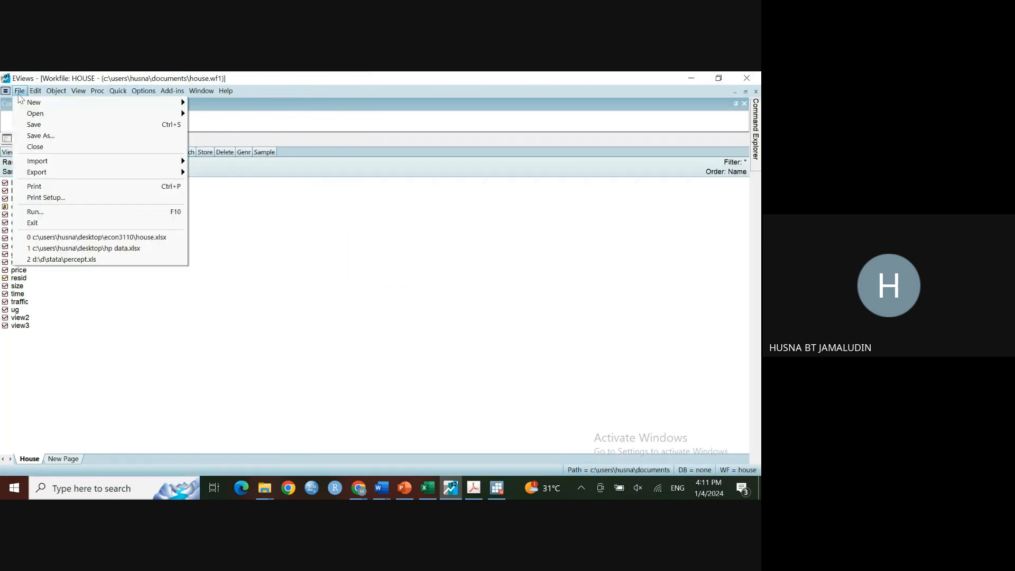
mouse_move(39, 98)
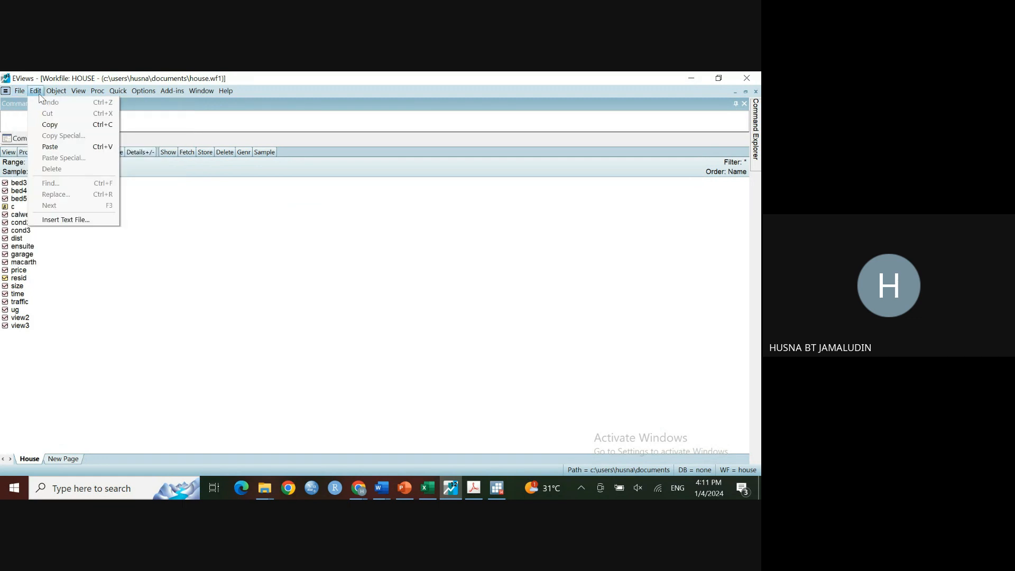
left_click(720, 79)
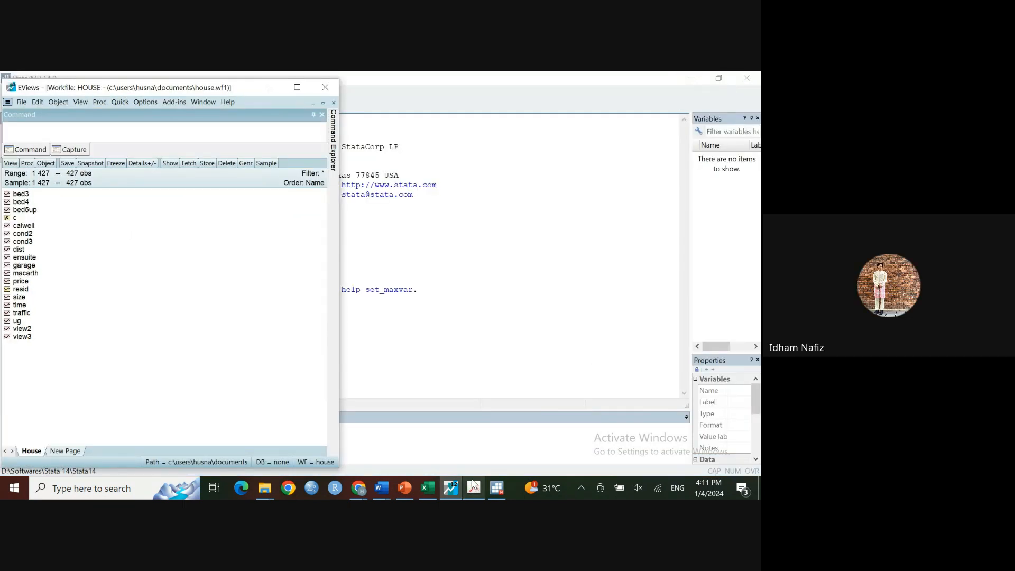
mouse_move(473, 482)
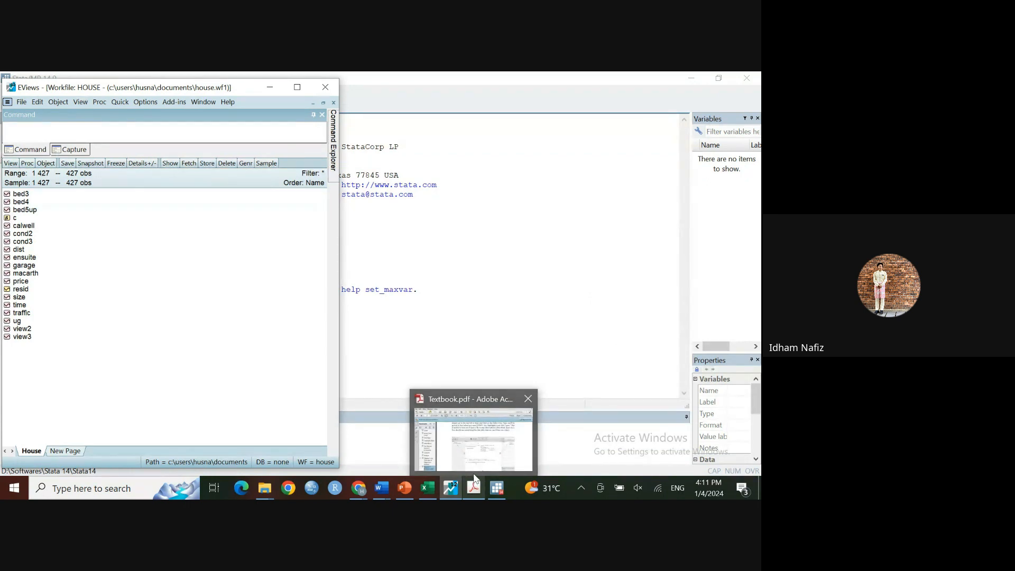
mouse_move(474, 438)
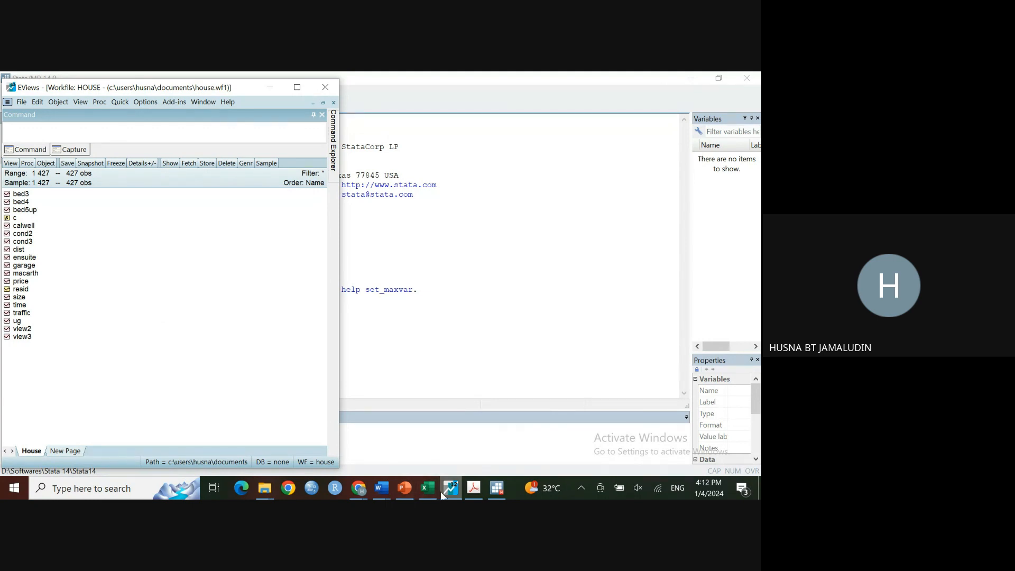
mouse_move(432, 493)
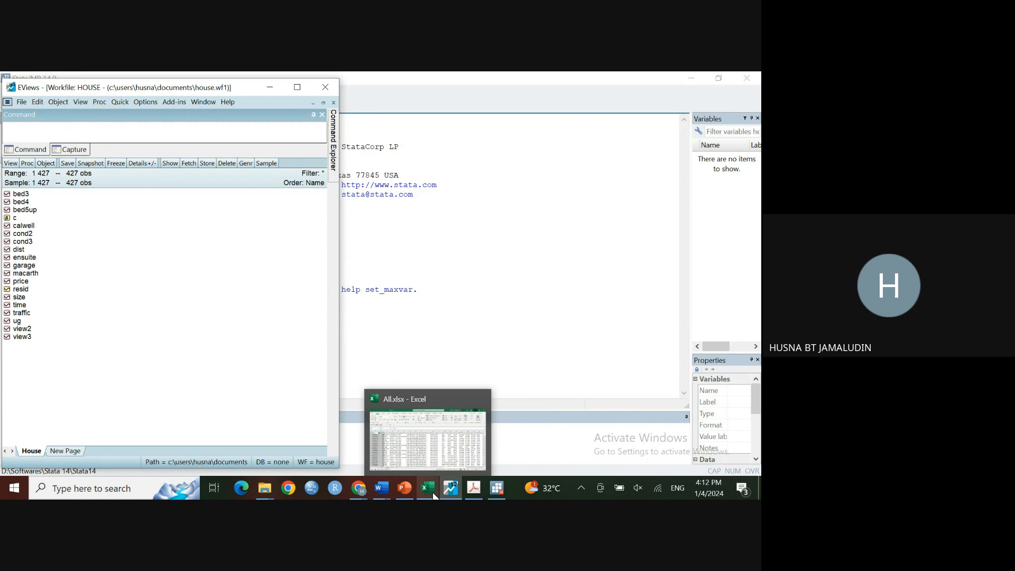
left_click(432, 494)
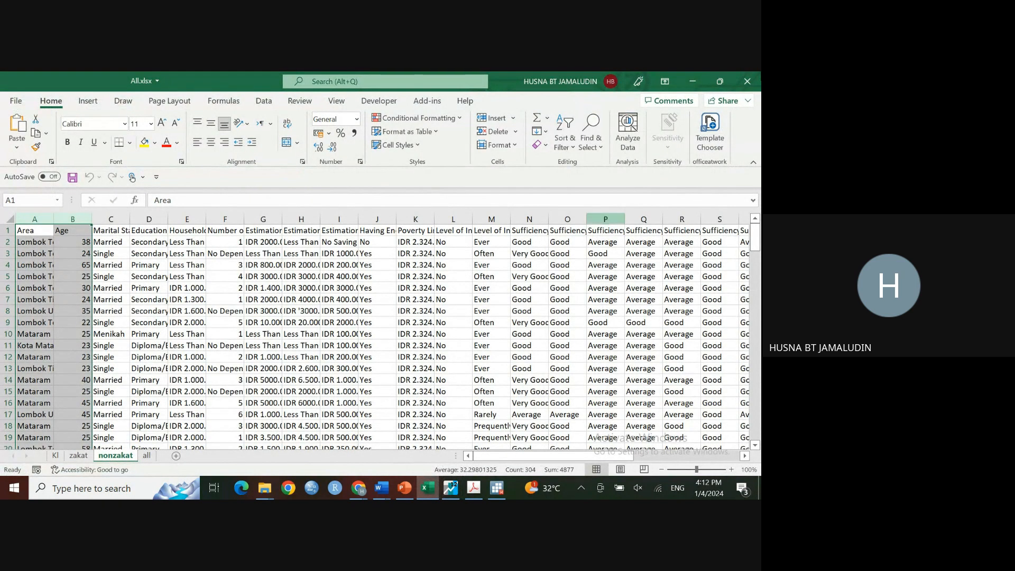
left_click(693, 82)
Step: Open House.xlsx from the ECON3110 folder with Excel
mouse_move(272, 488)
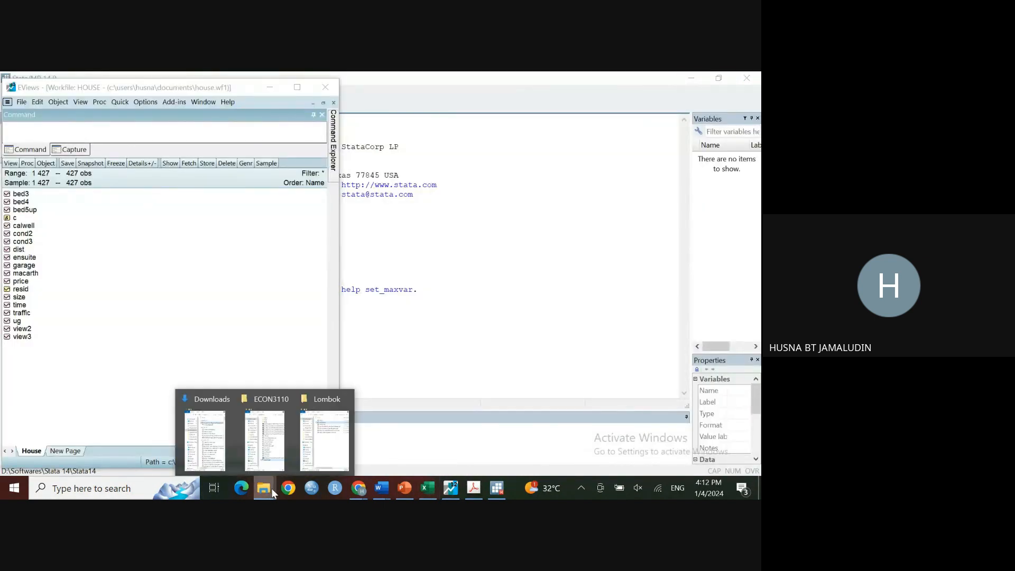
left_click(265, 433)
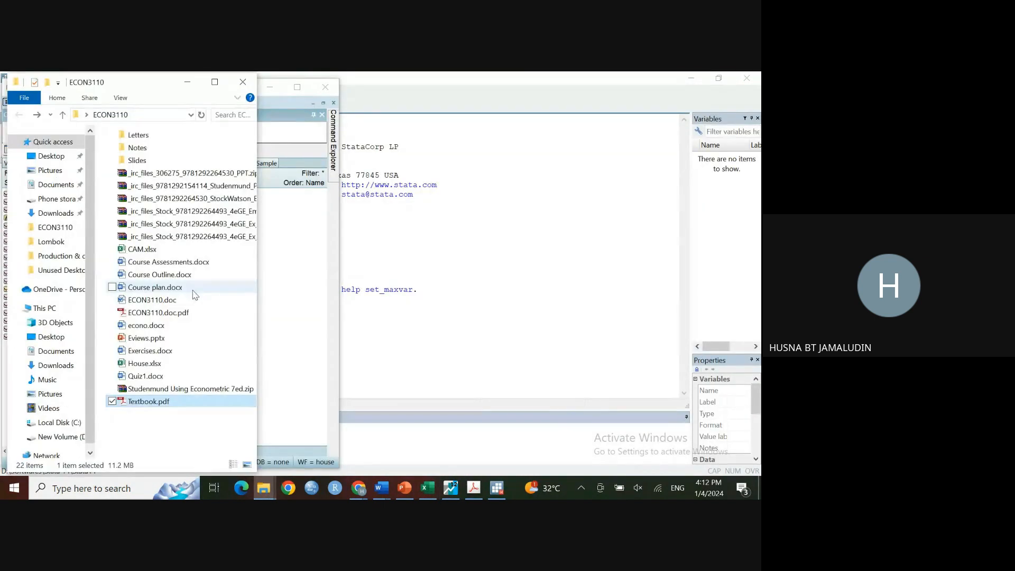
right_click(170, 369)
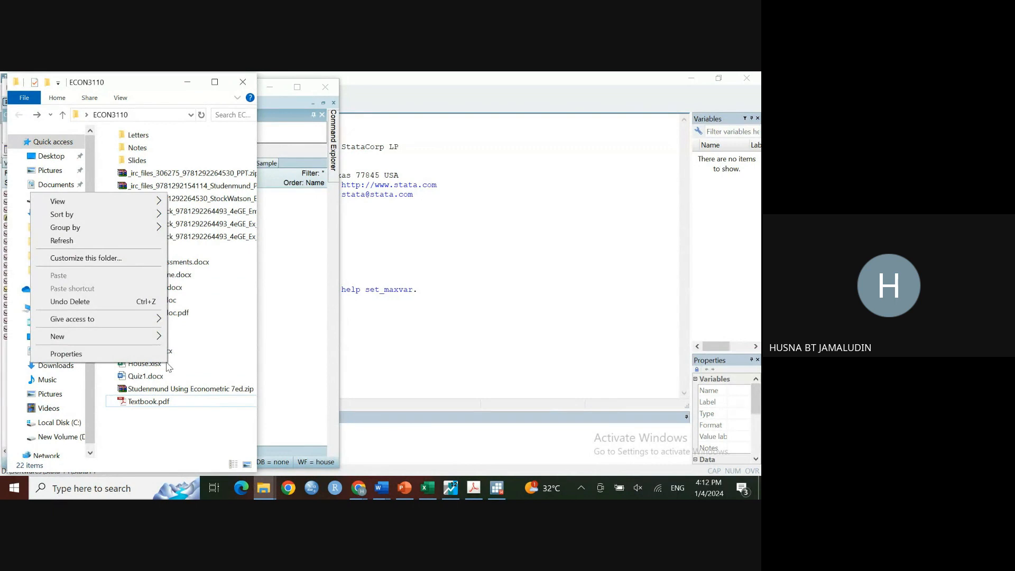
left_click(163, 369)
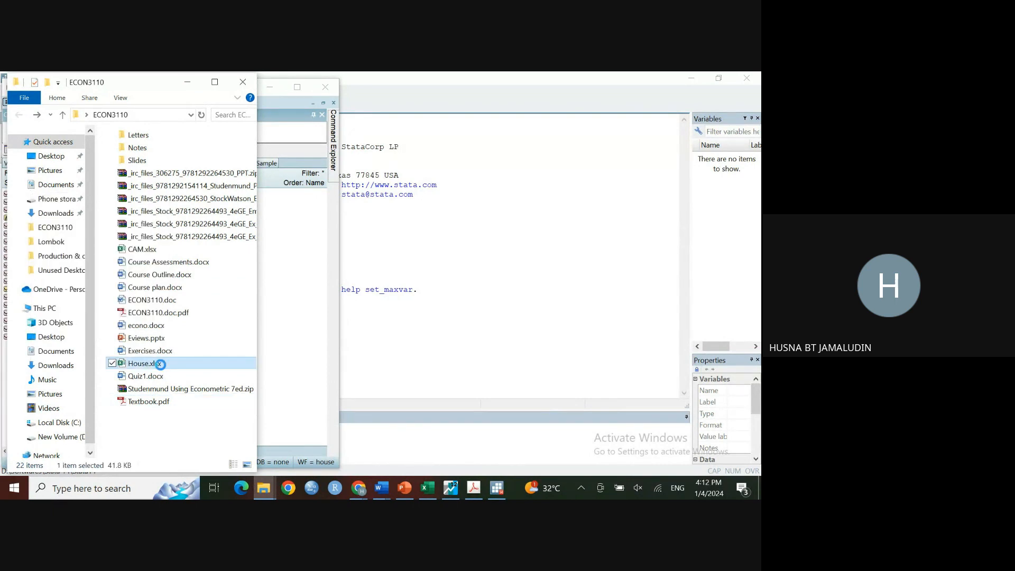
right_click(162, 369)
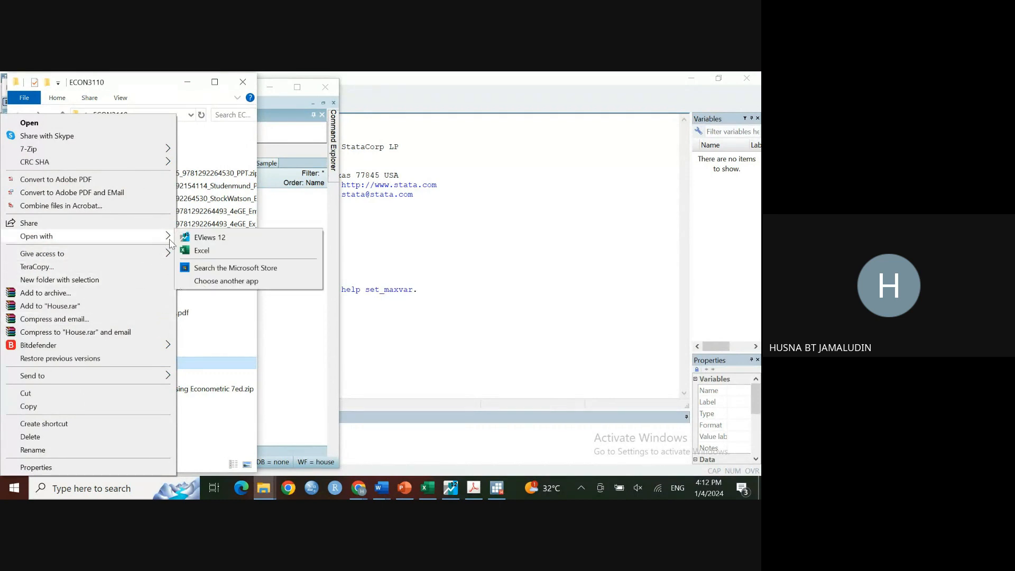
left_click(185, 252)
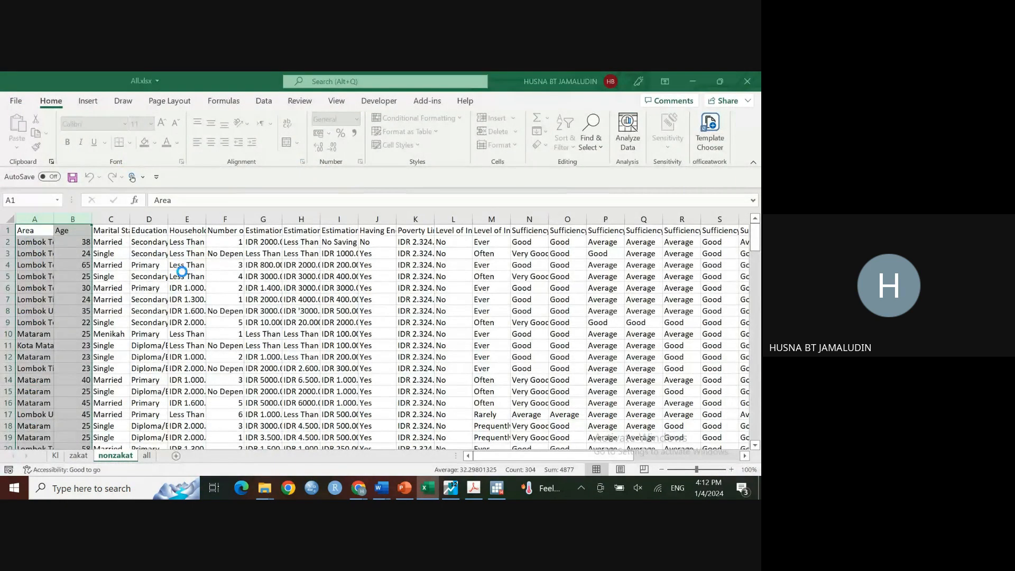
Step: Select all of the House data in the spreadsheet and copy it
left_click(125, 346)
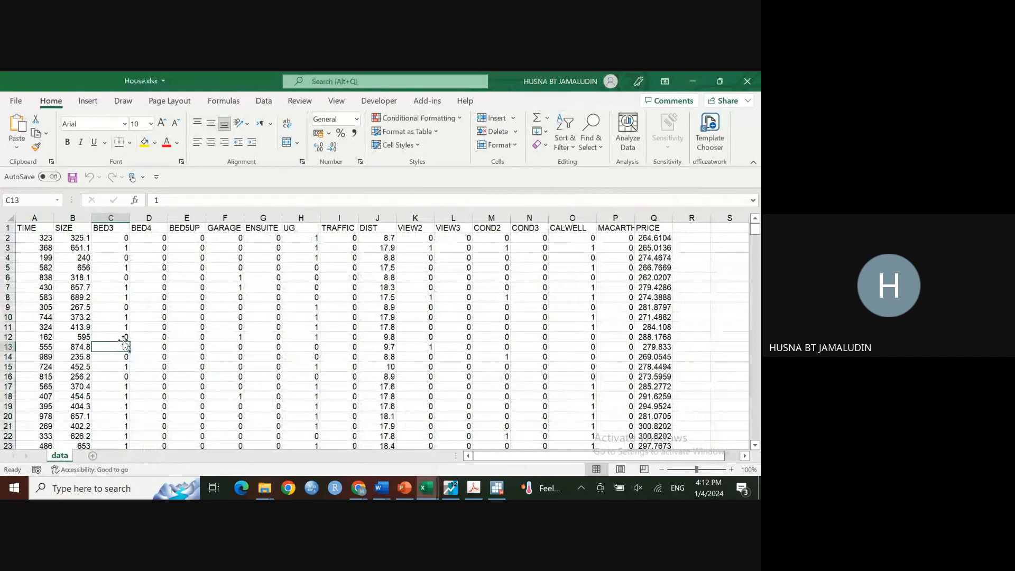
key("ctrl+a")
key("ctrl+c")
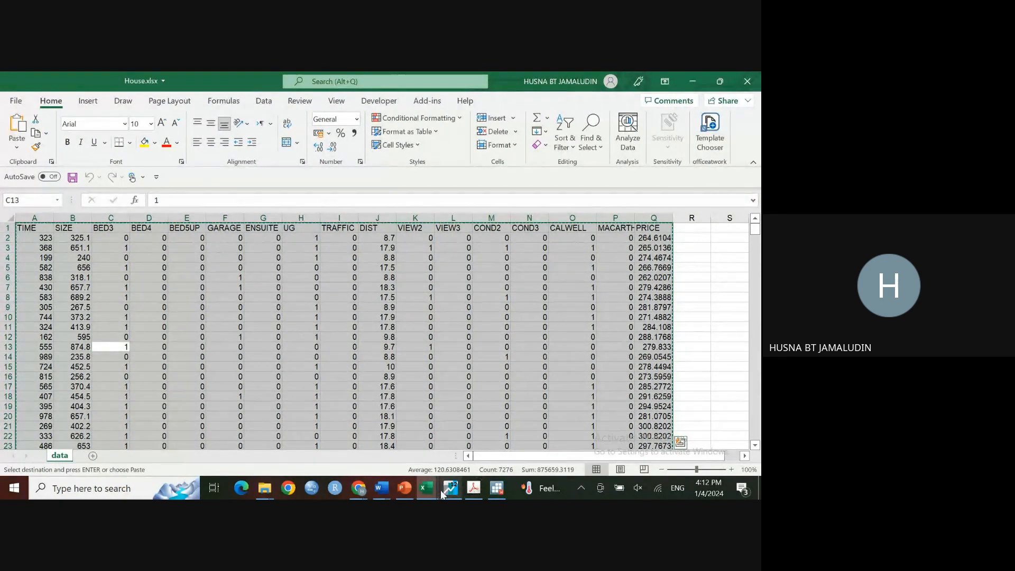
Step: Paste the copied House data into an empty dataset in Stata's Data Editor
left_click(497, 488)
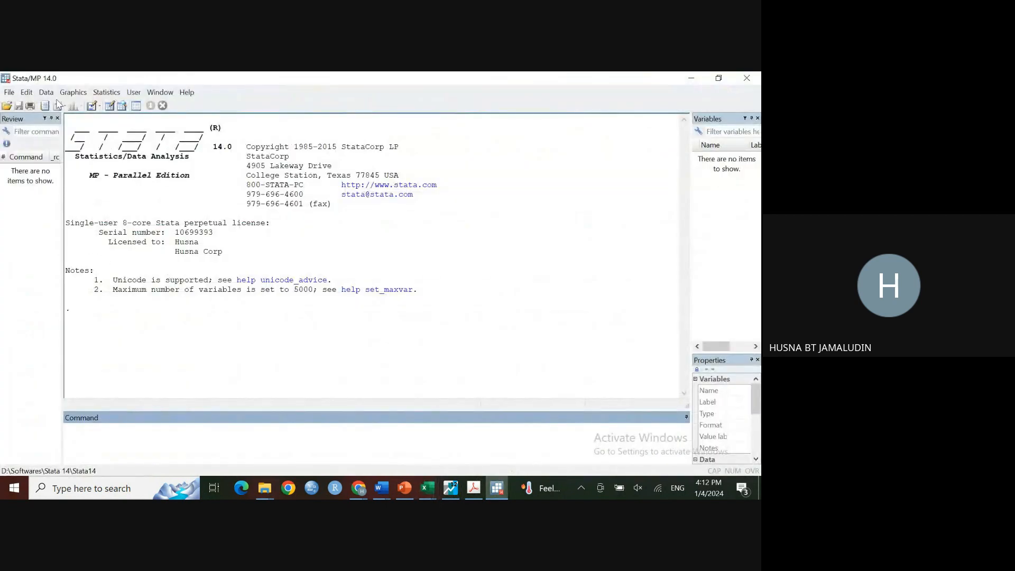
left_click(26, 94)
mouse_move(44, 99)
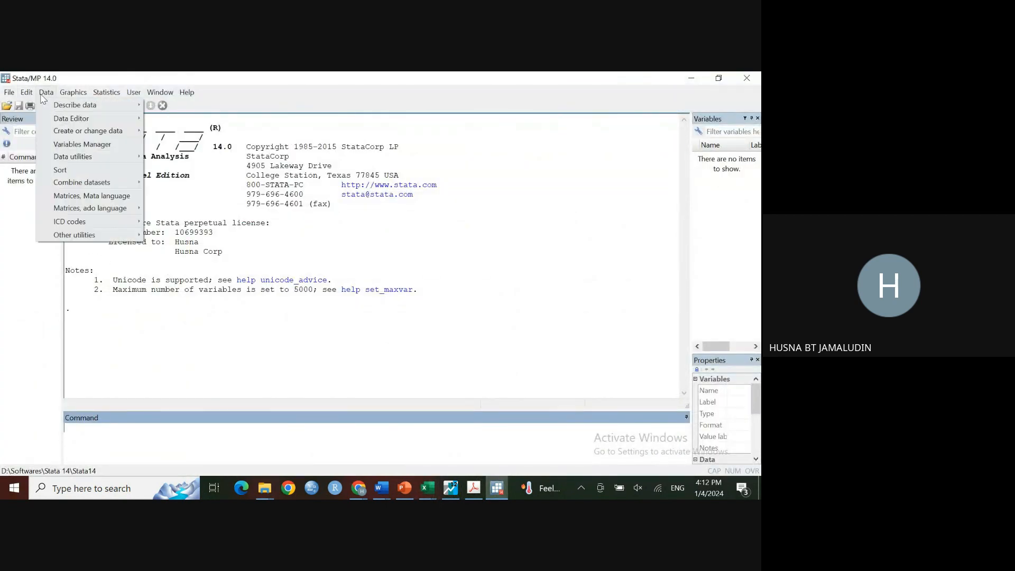
left_click(27, 288)
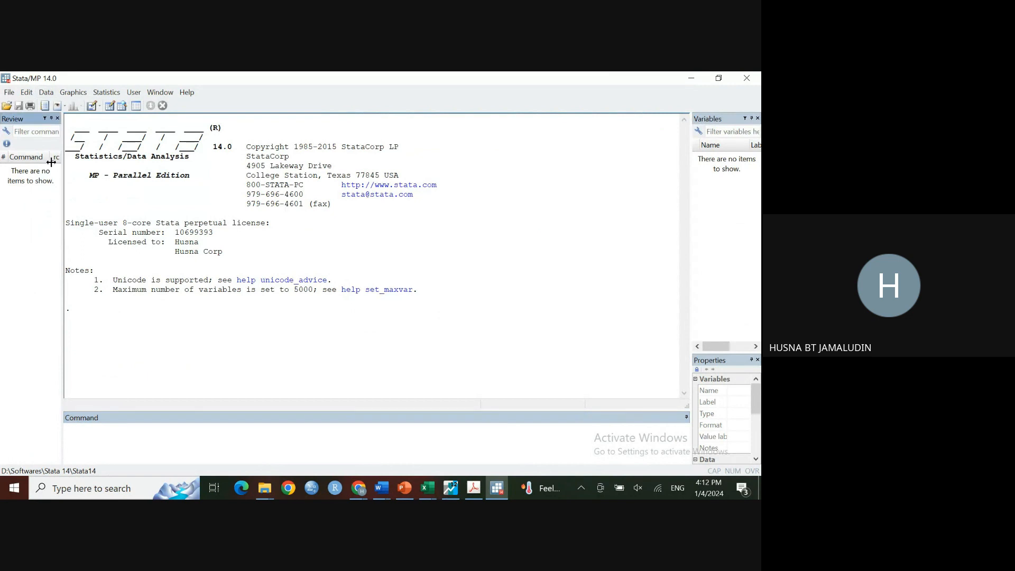
left_click(109, 105)
right_click(313, 153)
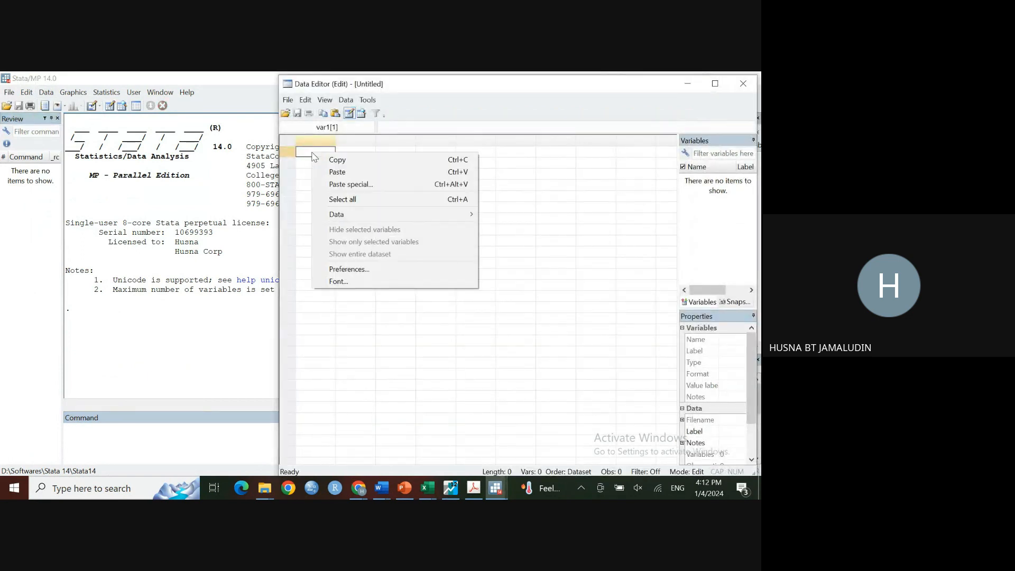
left_click(342, 175)
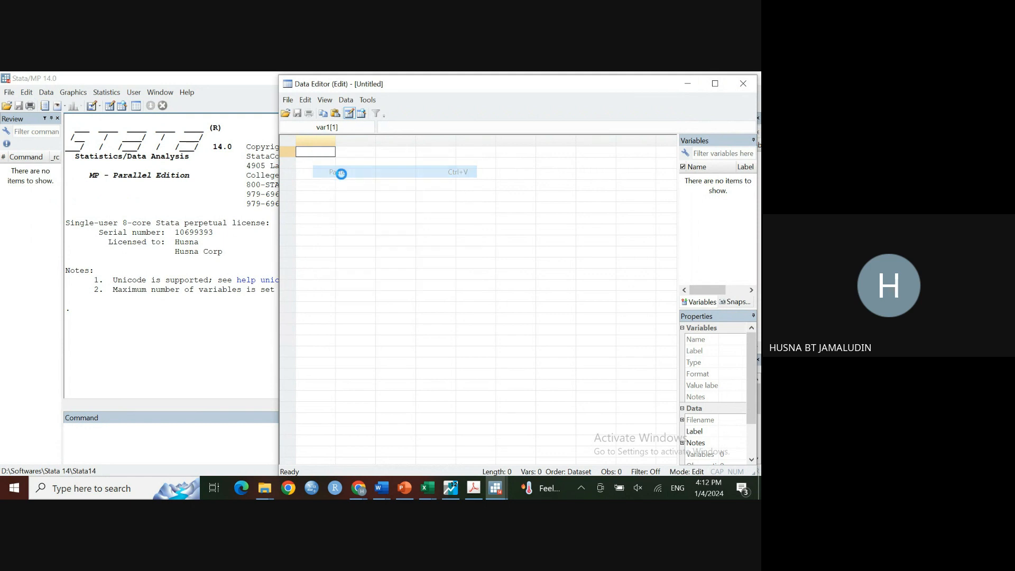
left_click(453, 334)
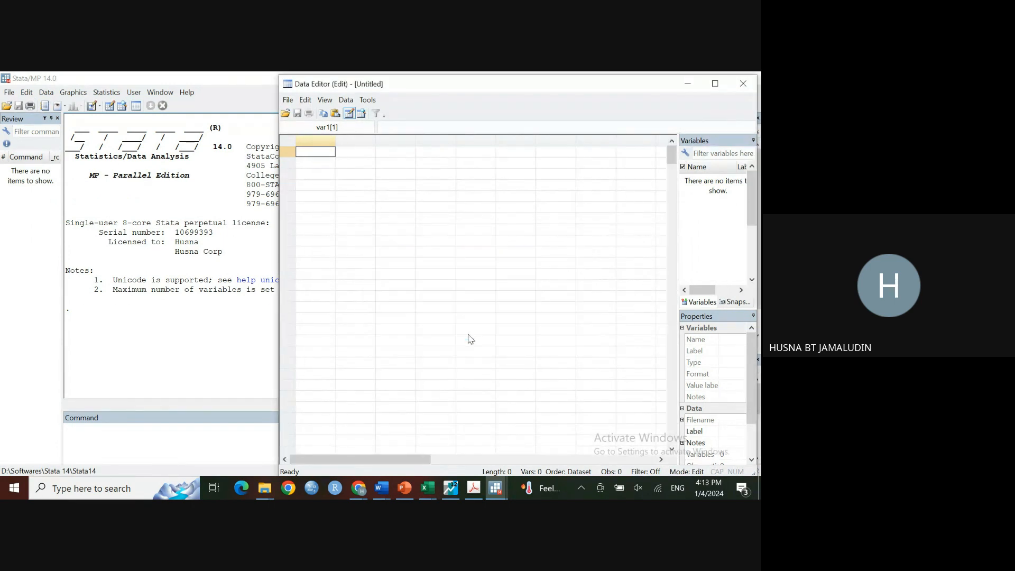
left_click(208, 432)
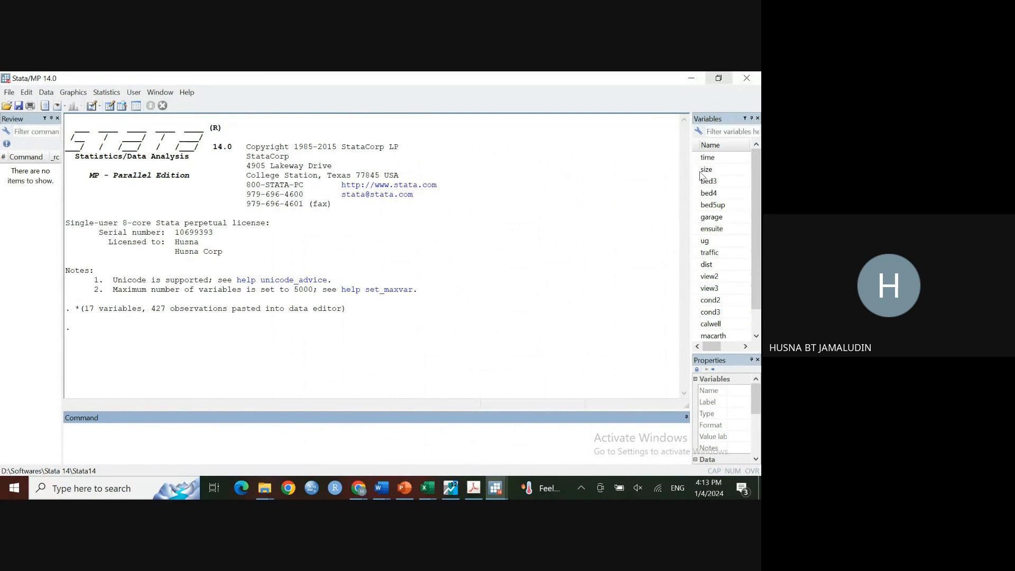
Step: Check the pasted House variables in the Data Editor, then return to the main Stata window
mouse_move(492, 488)
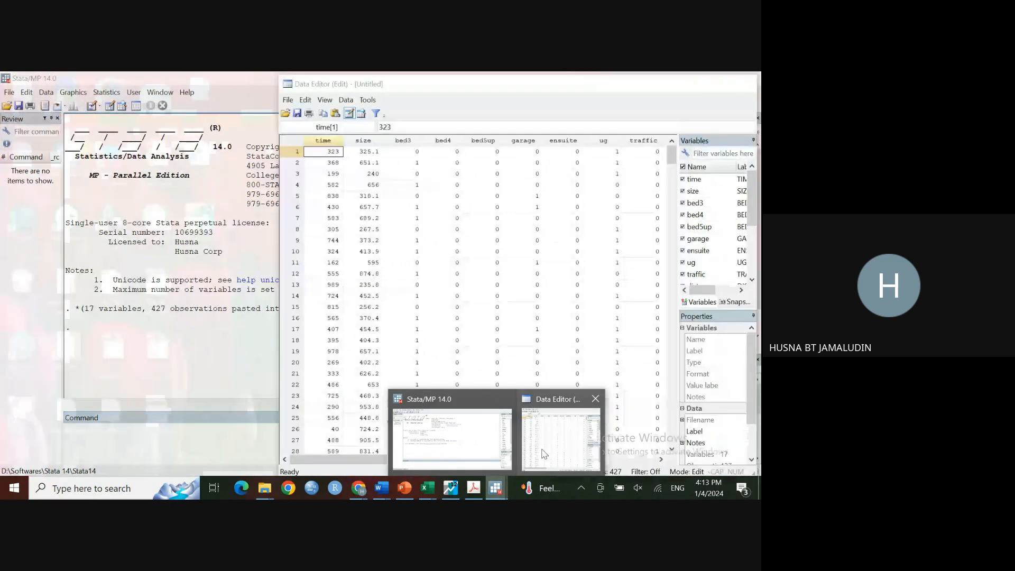
left_click(564, 439)
left_click(174, 445)
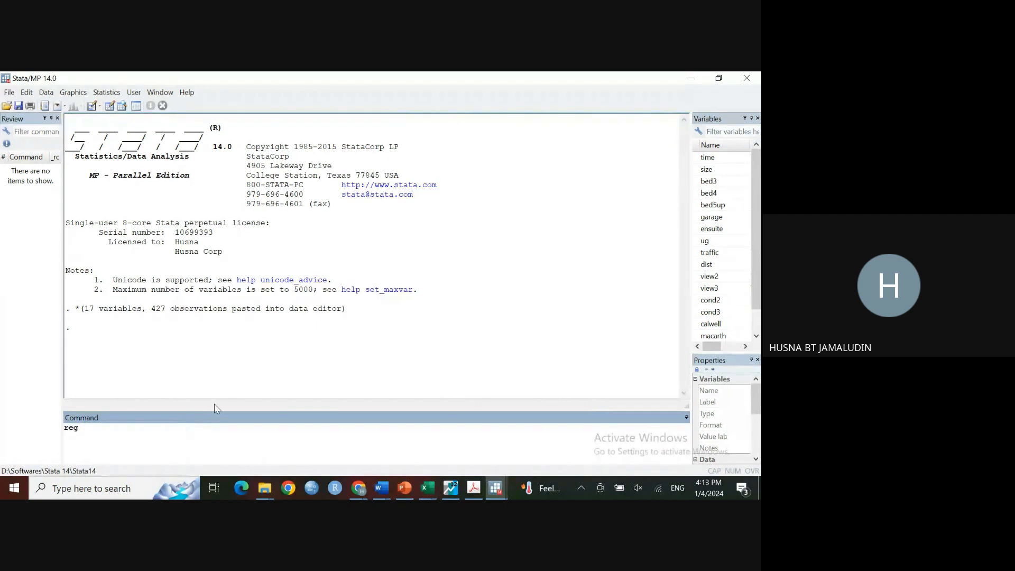
Step: Run a least squares regression of price on dist, time and size in Stata
left_click_drag(692, 226, 552, 225)
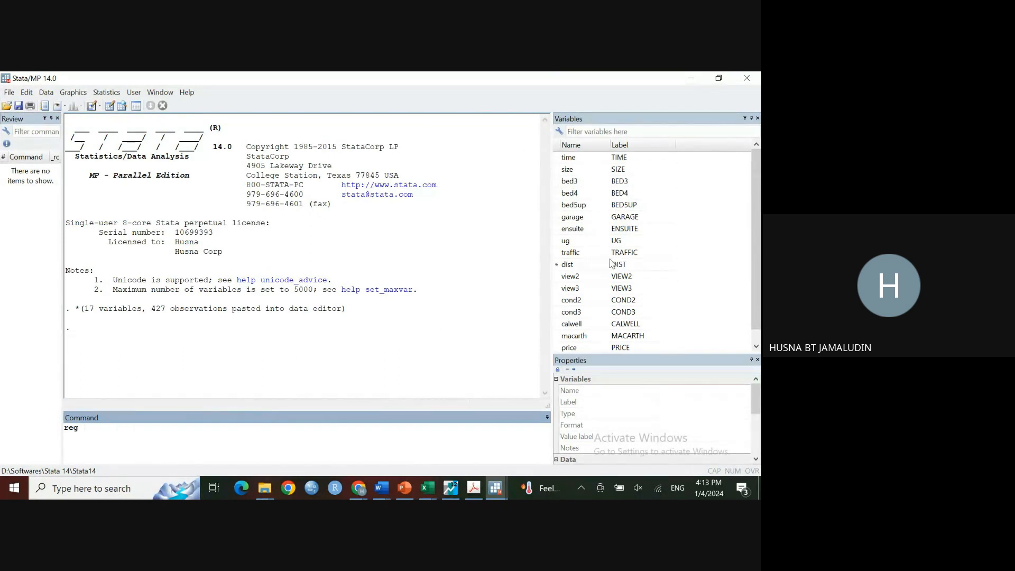
left_click(560, 350)
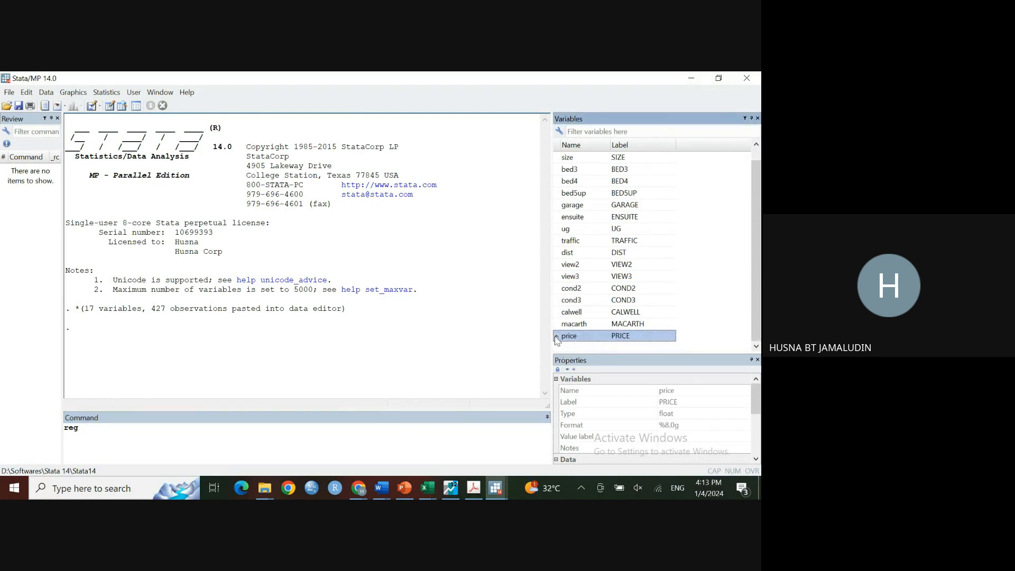
double_click(560, 337)
left_click(117, 432)
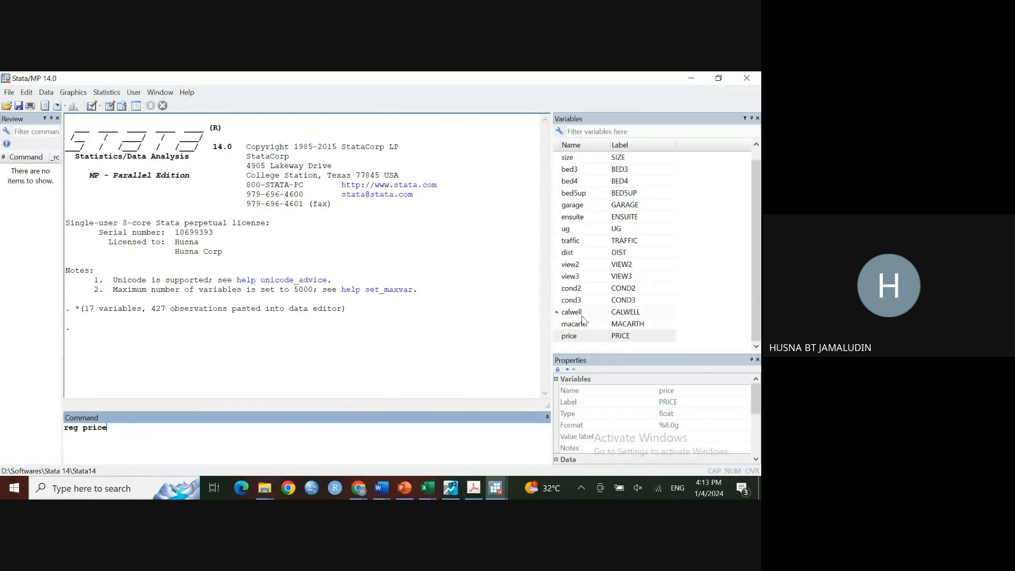
left_click(557, 253)
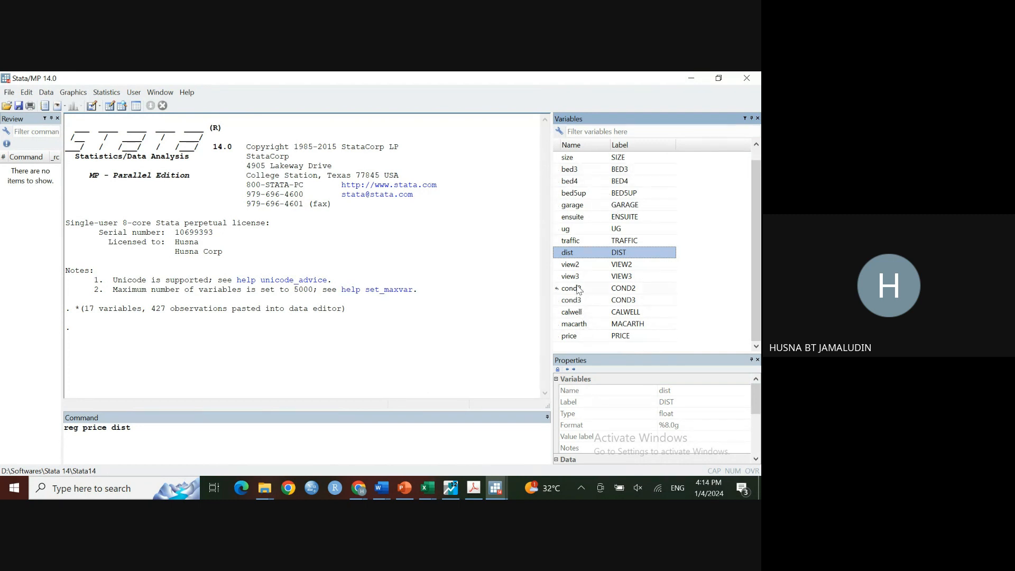
scroll(579, 291, "up", 1)
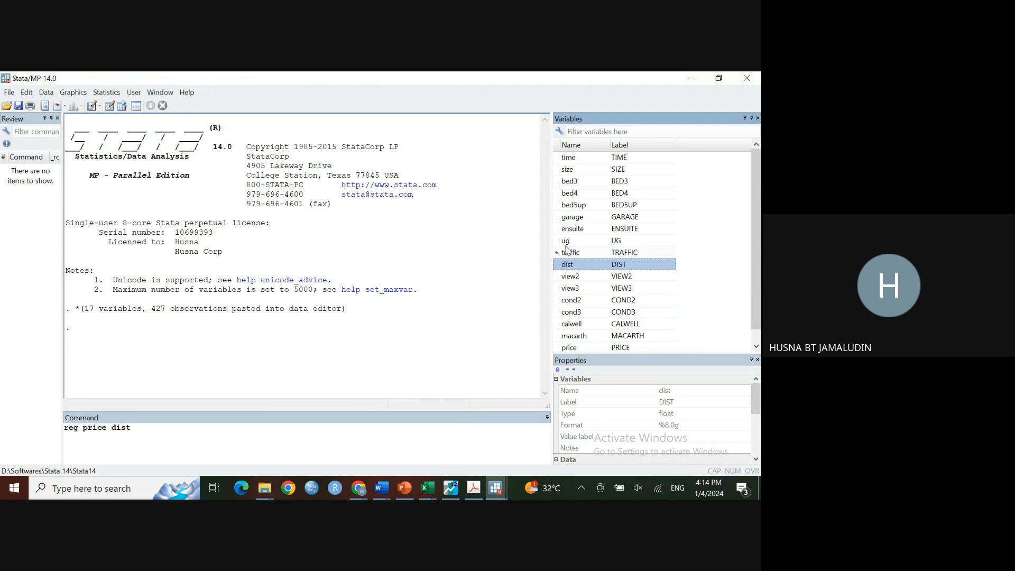
double_click(561, 157)
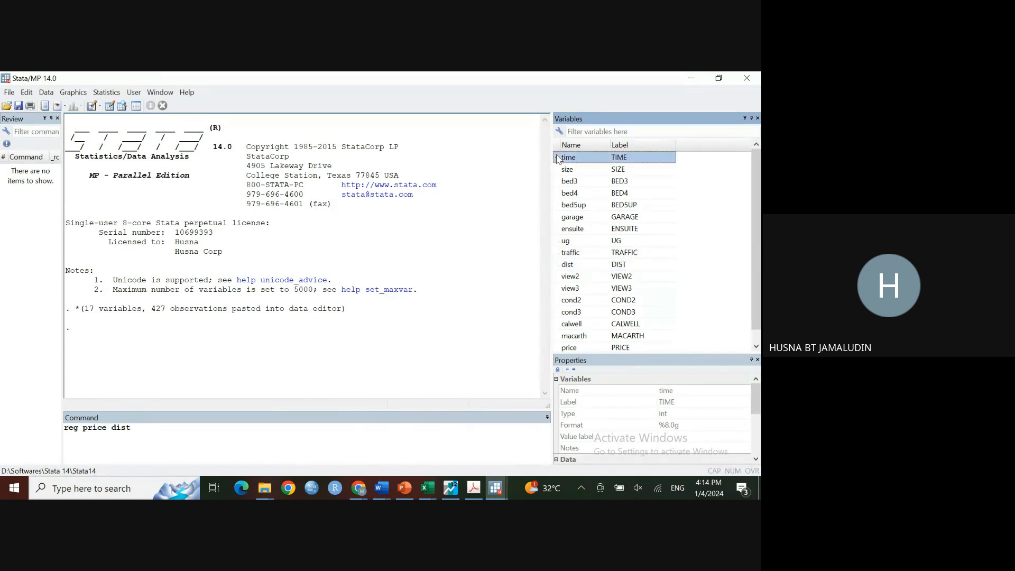
left_click(557, 170)
double_click(556, 171)
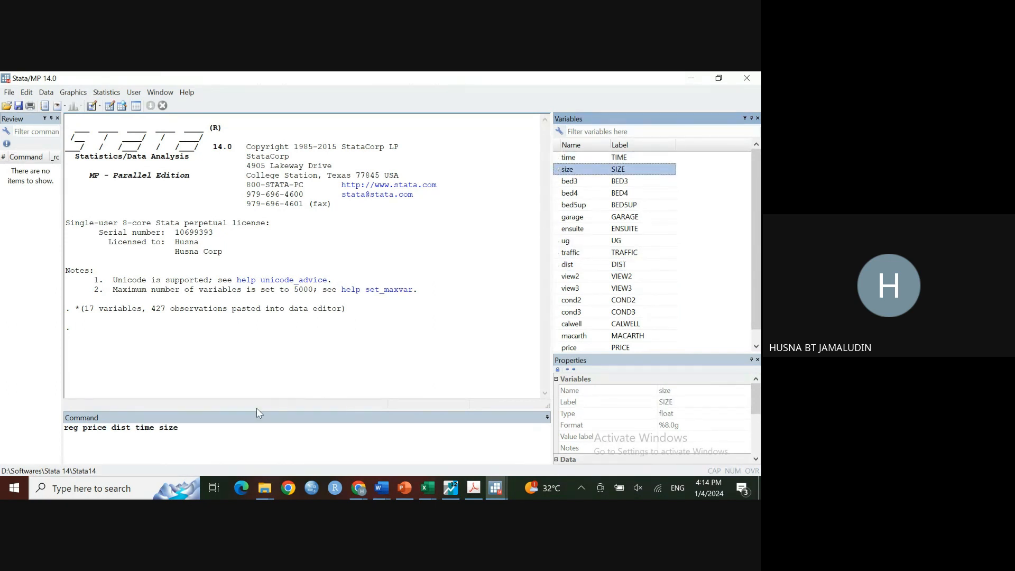
left_click(240, 439)
key("Return")
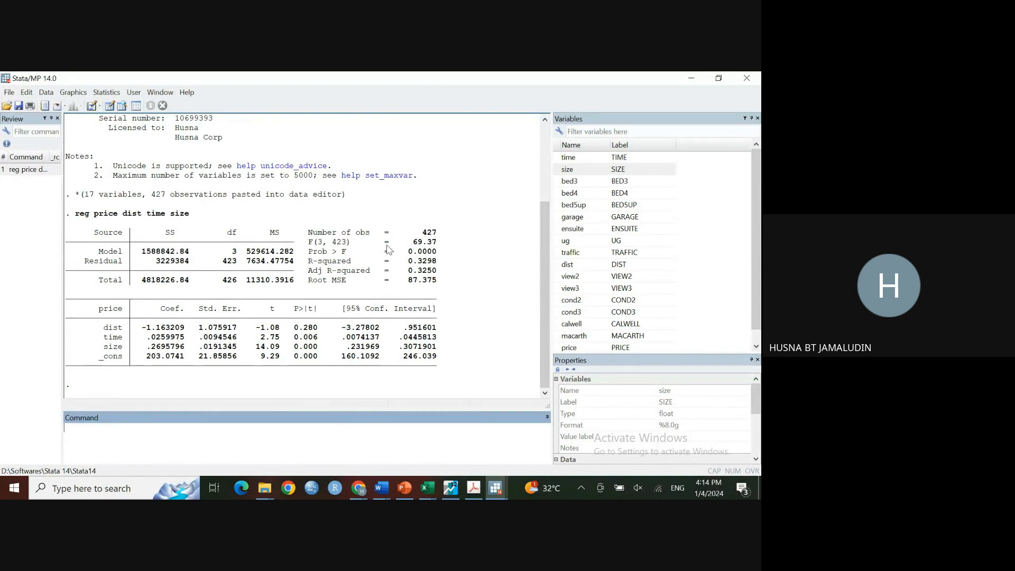
Step: Estimate the same price equation on dist, time and size by least squares in EViews
left_click(718, 78)
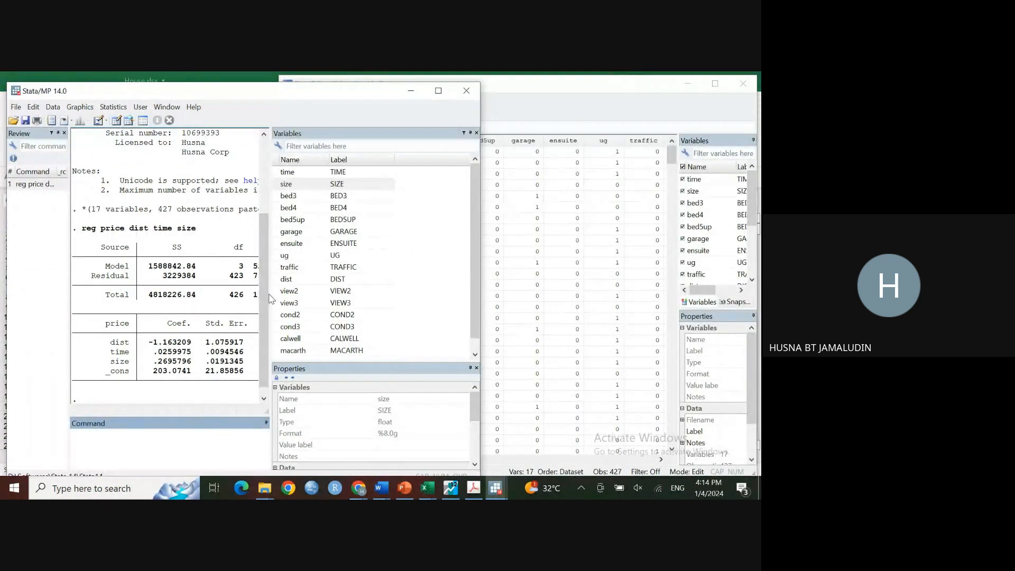
left_click_drag(270, 290, 509, 288)
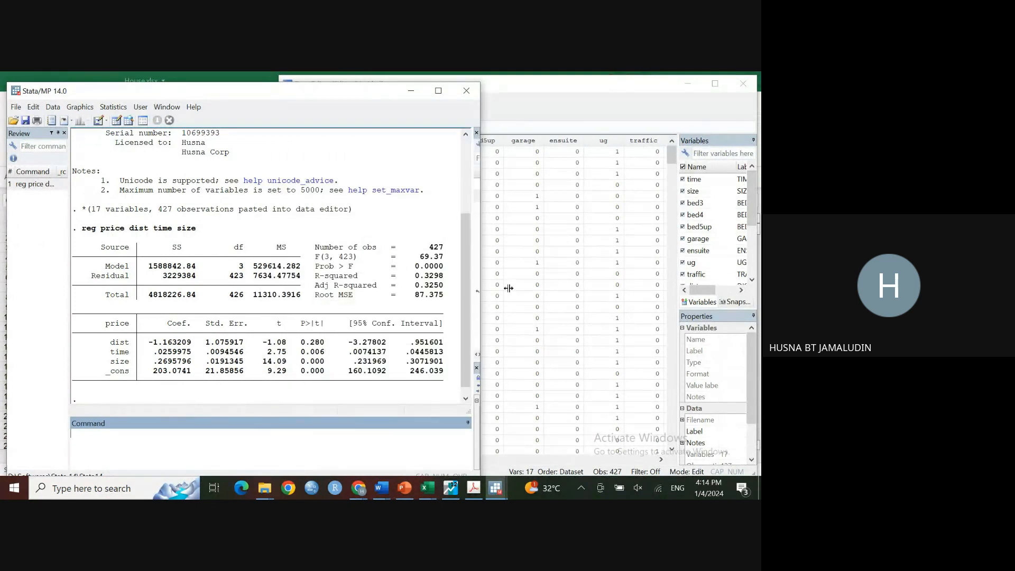
left_click(690, 83)
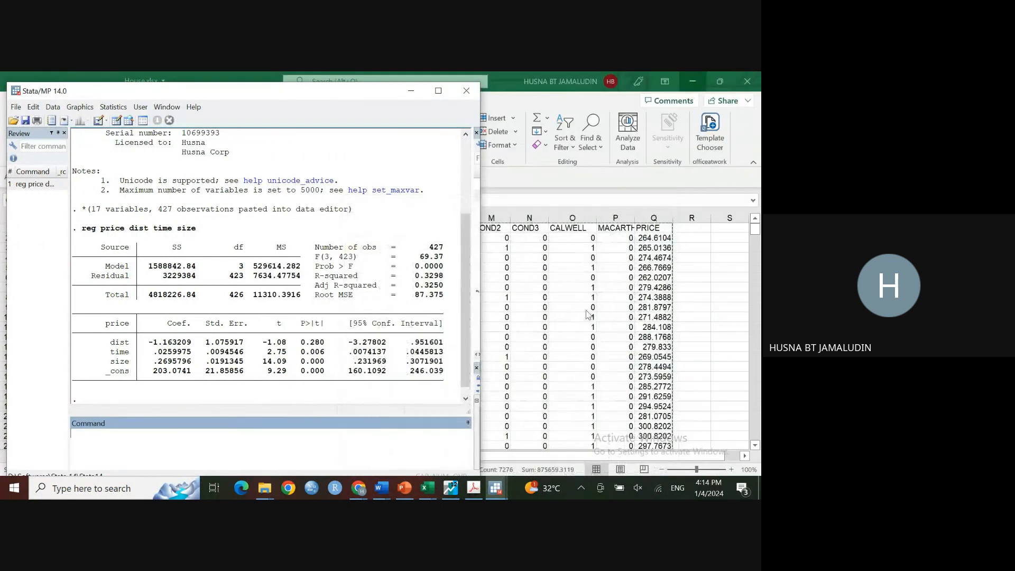
left_click(444, 493)
left_click_drag(226, 88, 603, 97)
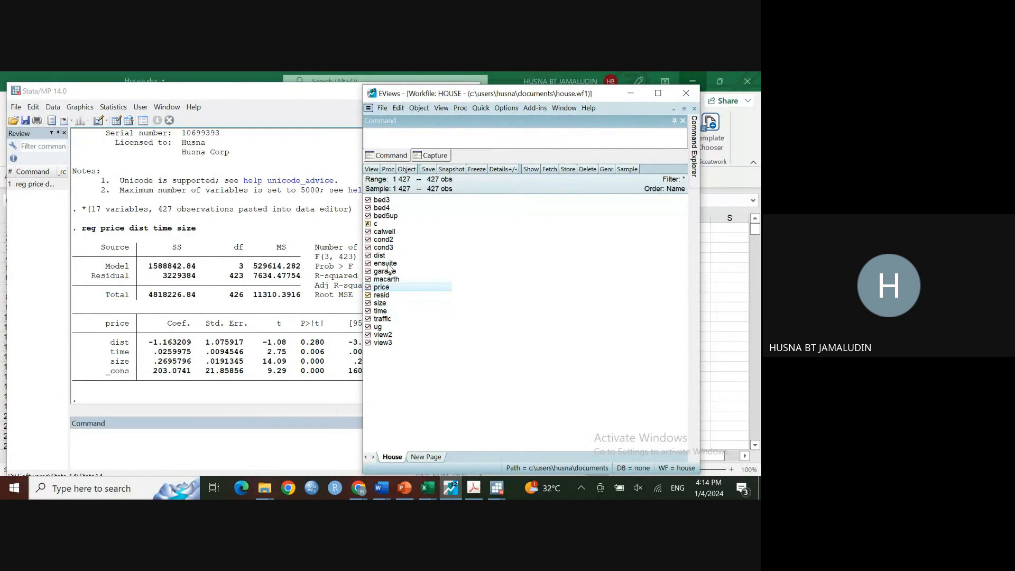
left_click(381, 312, "ctrl")
left_click(382, 304, "ctrl")
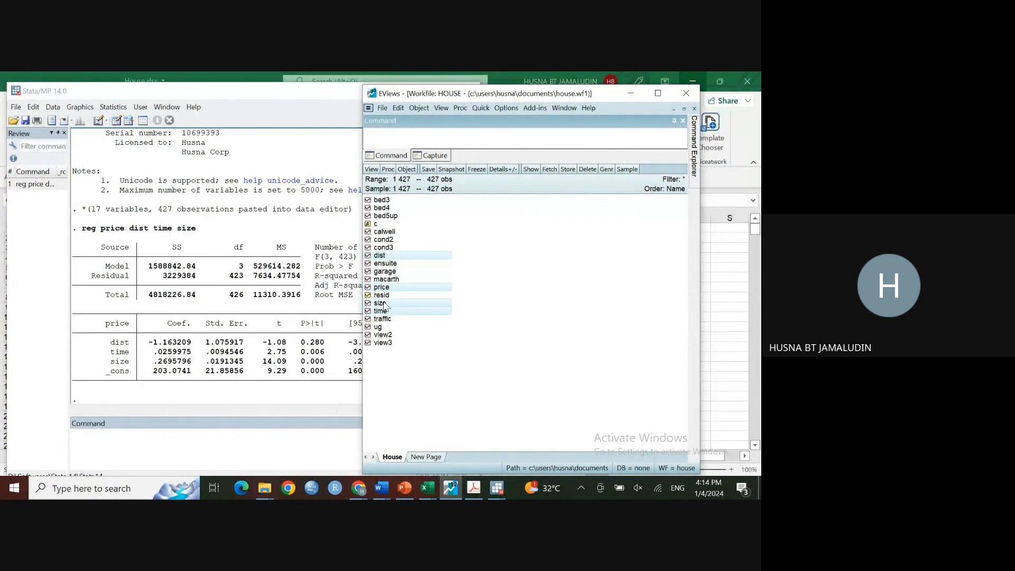
right_click(384, 305)
mouse_move(438, 312)
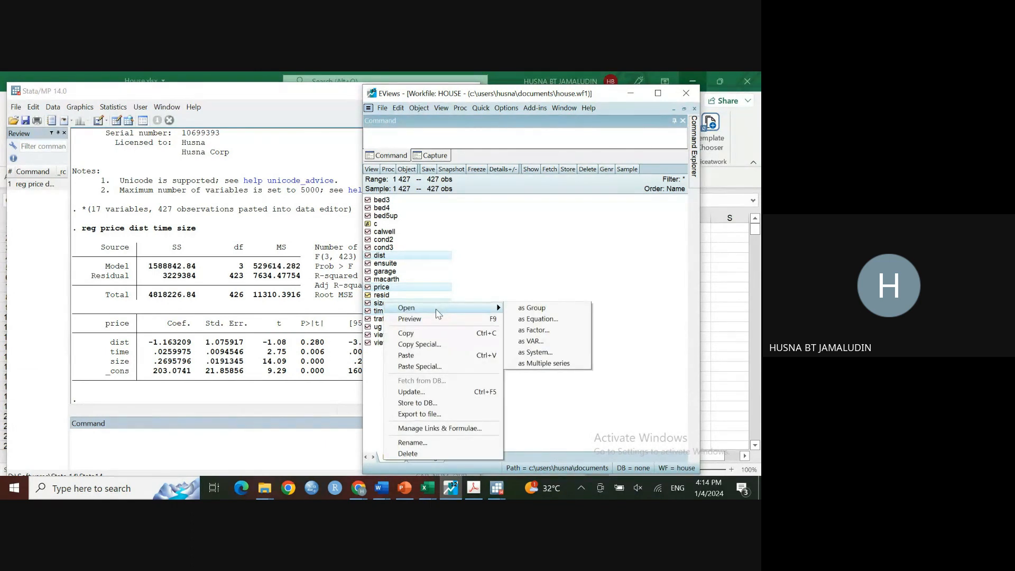
left_click(530, 320)
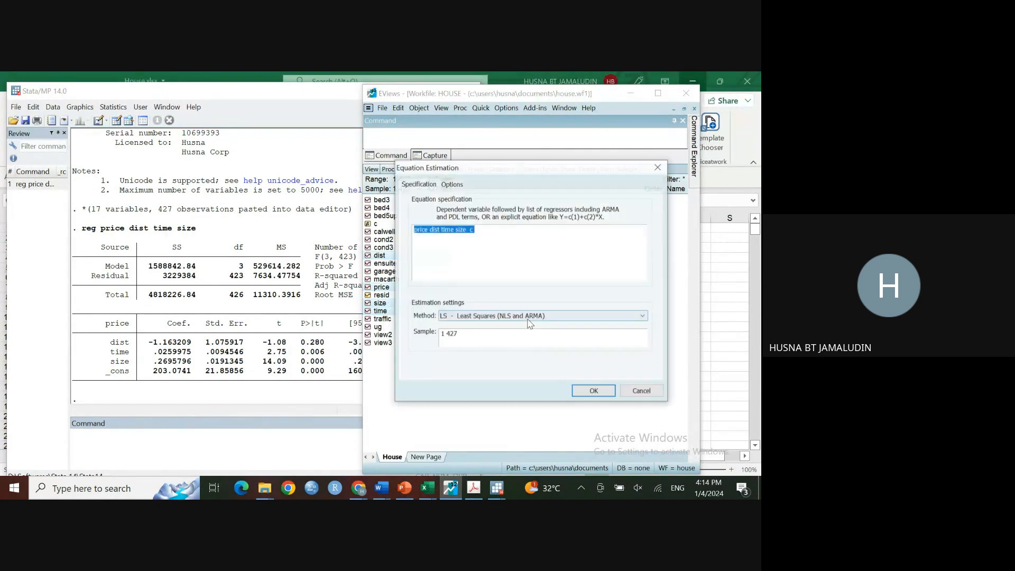
left_click(594, 390)
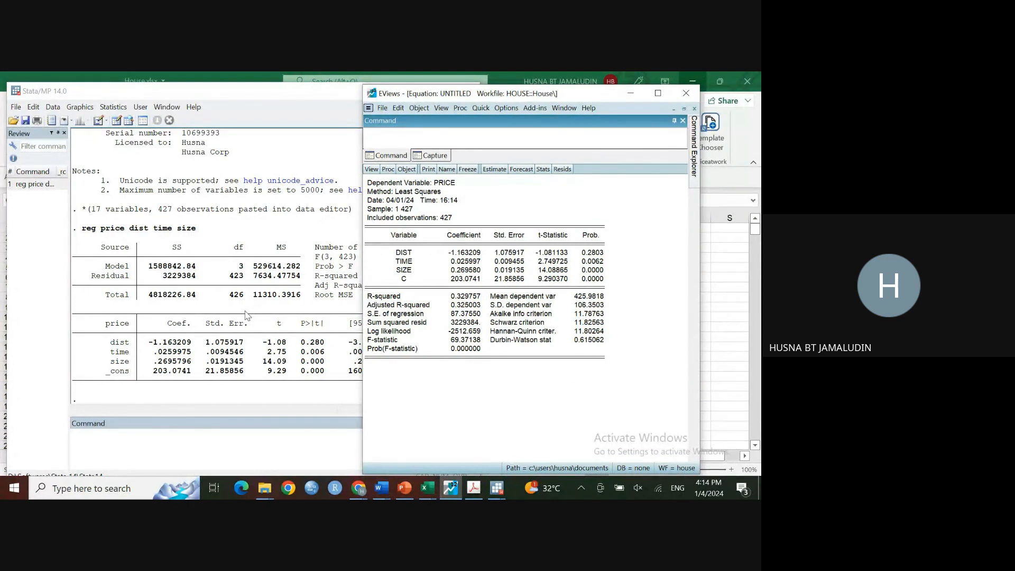
Step: Compare the coefficients and p-values of the Stata and EViews regression outputs side by side
left_click(254, 100)
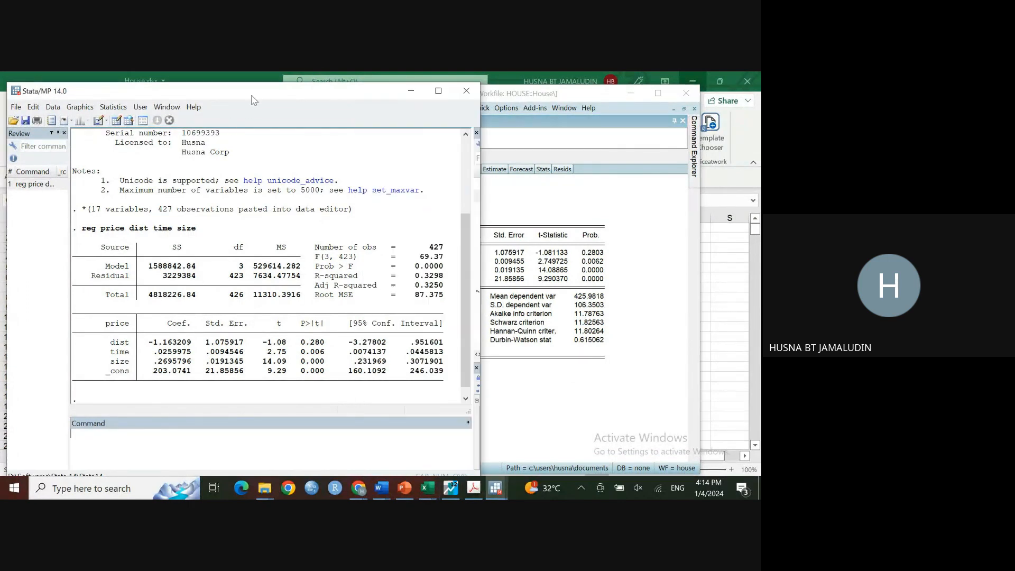
left_click_drag(254, 100, 197, 101)
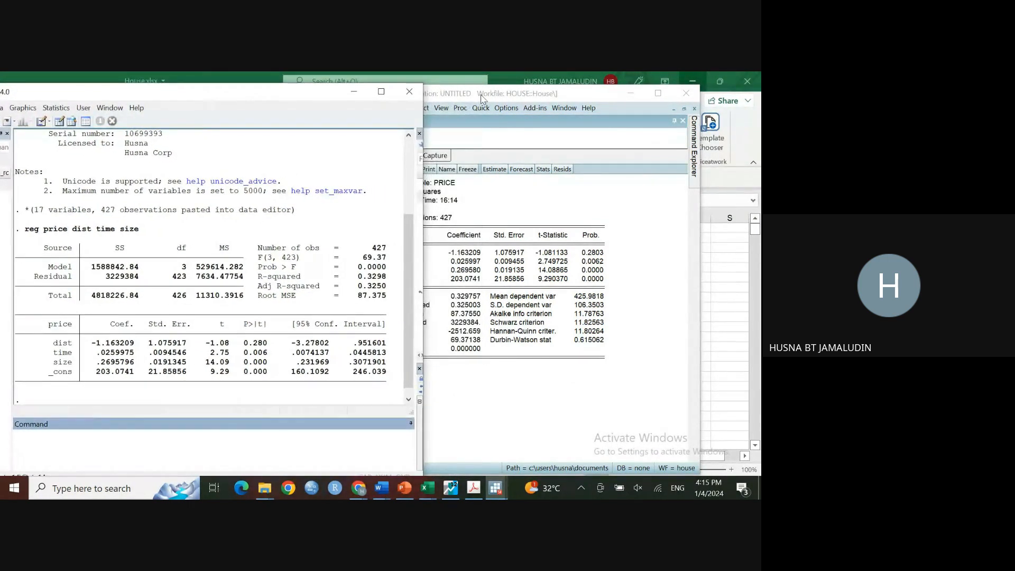
left_click_drag(483, 98, 547, 100)
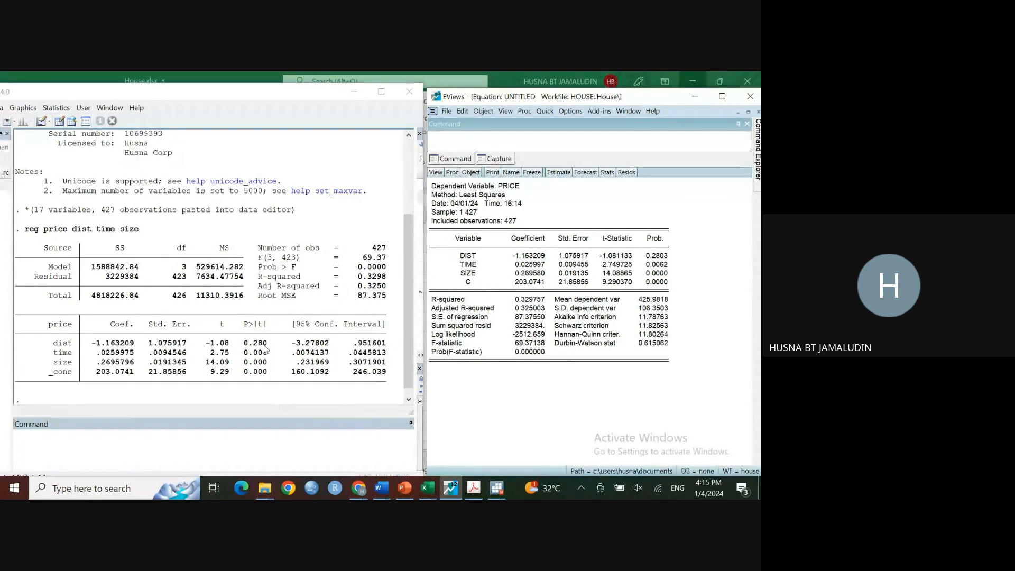
mouse_move(264, 347)
left_mouse_down()
mouse_move(264, 365)
mouse_move(245, 343)
mouse_move(266, 355)
mouse_move(266, 345)
left_mouse_up()
left_click(648, 266)
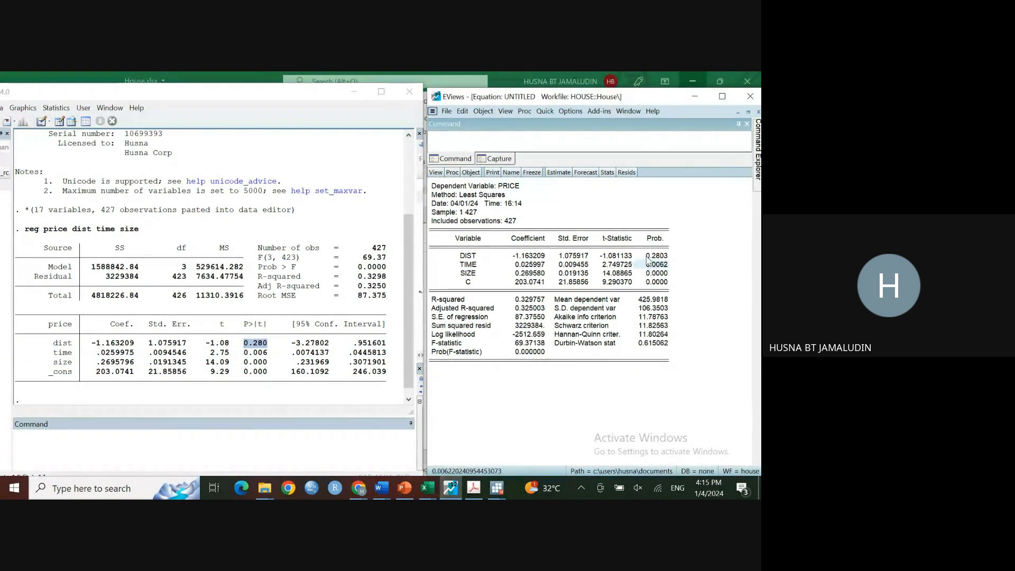
left_click(647, 256)
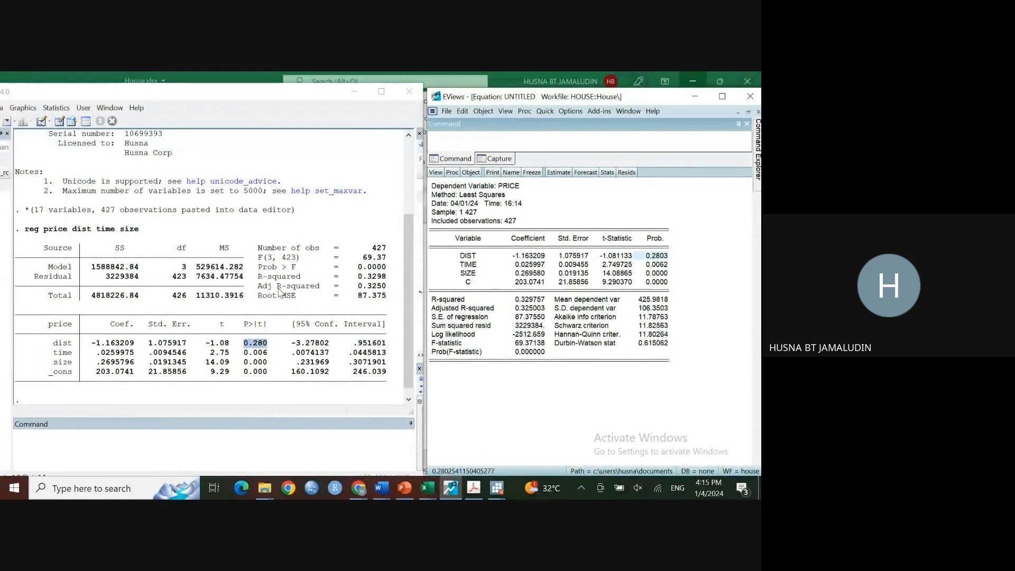
left_click(234, 260)
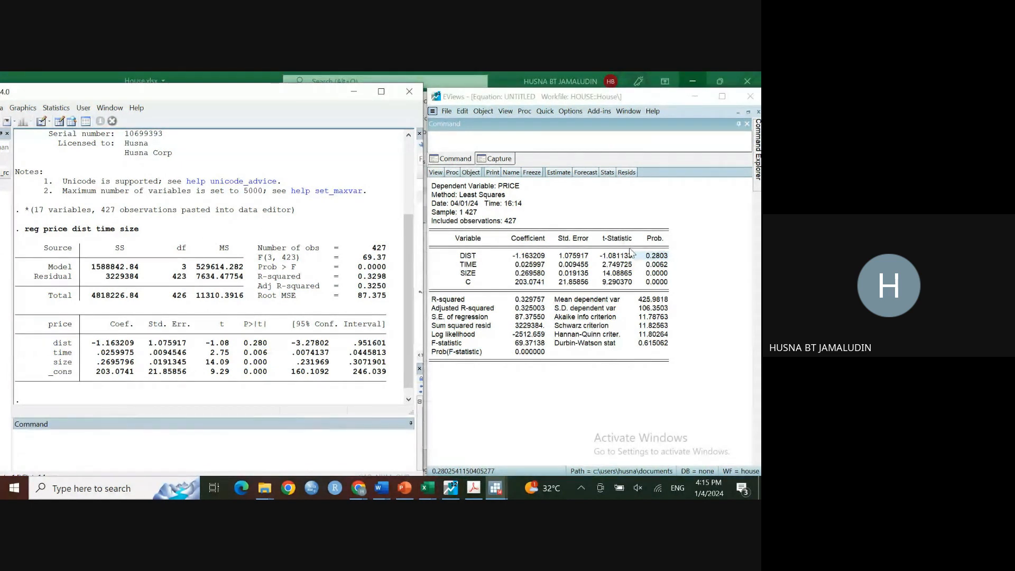
left_click(616, 241)
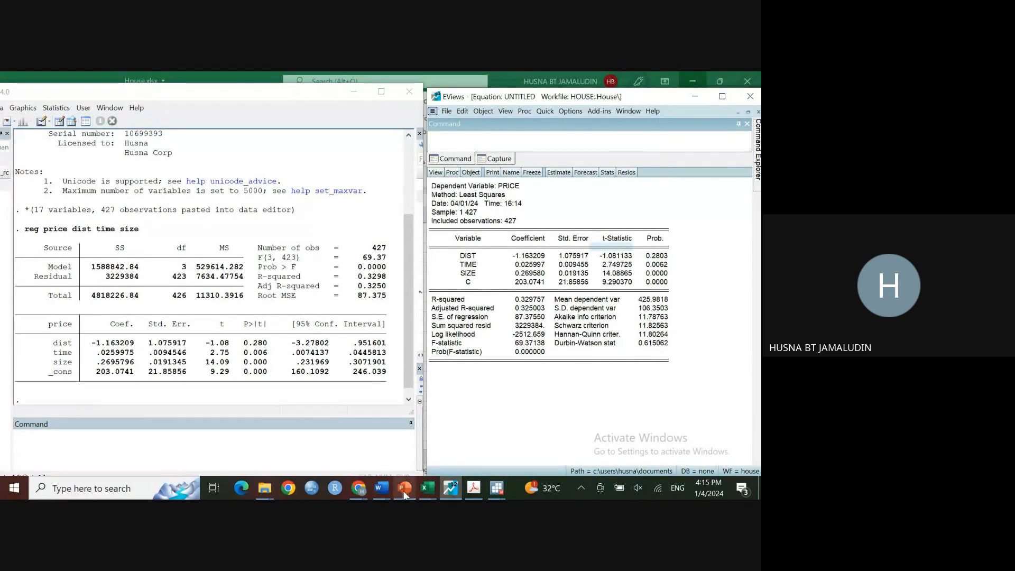
Step: Return to the textbook and scroll through its example Stata screenshot
mouse_move(405, 491)
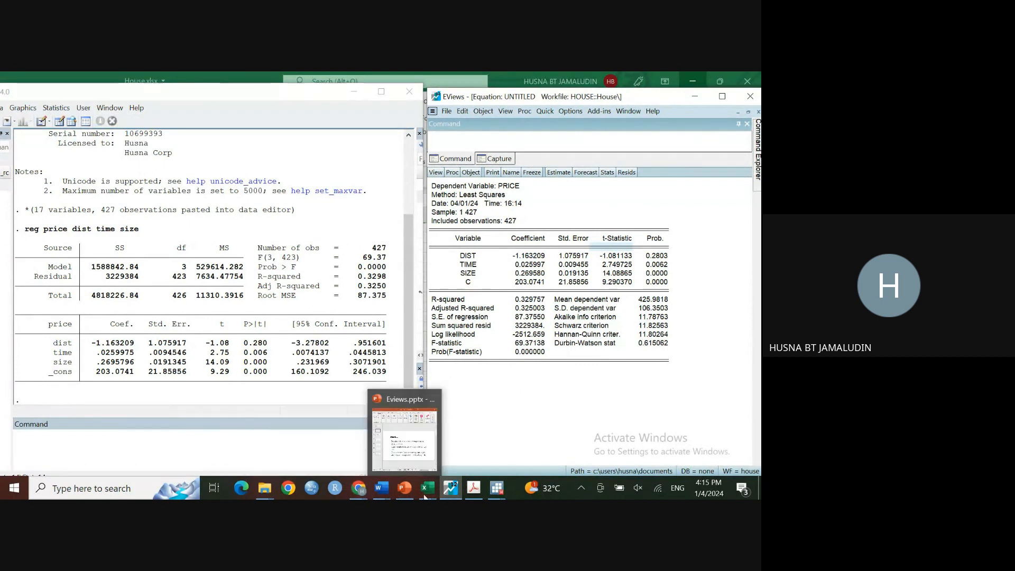
left_click(474, 489)
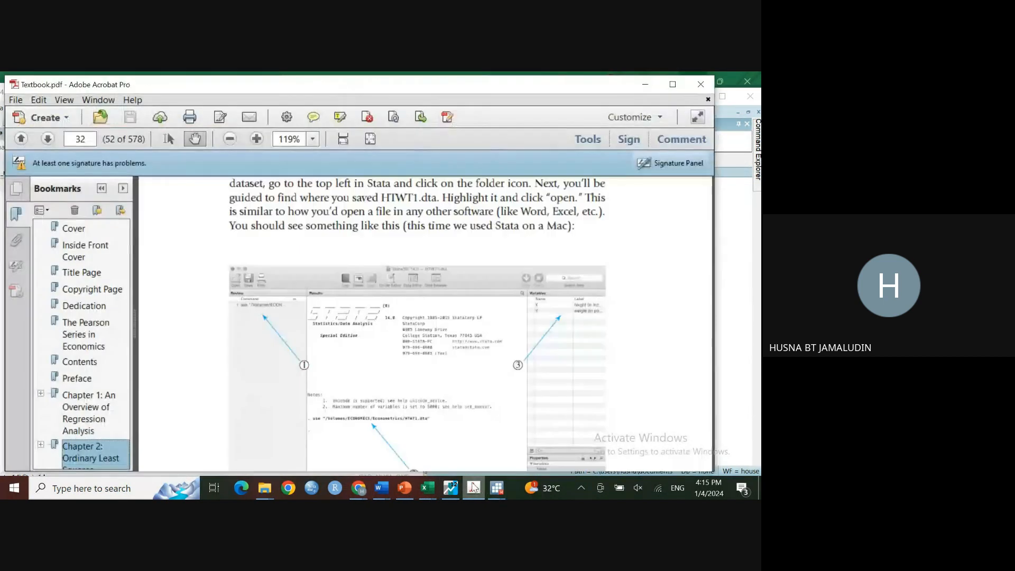
scroll(525, 361, "down", 2)
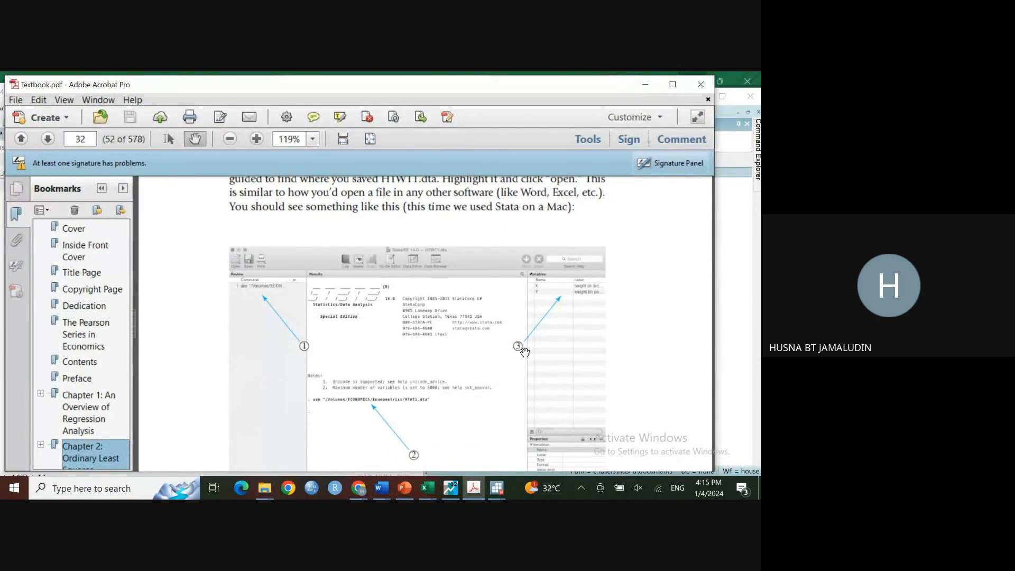
Step: Scroll past the textbook's Stata screenshot to its explanation of the use command
scroll(523, 351, "down", 1)
scroll(494, 329, "down", 1)
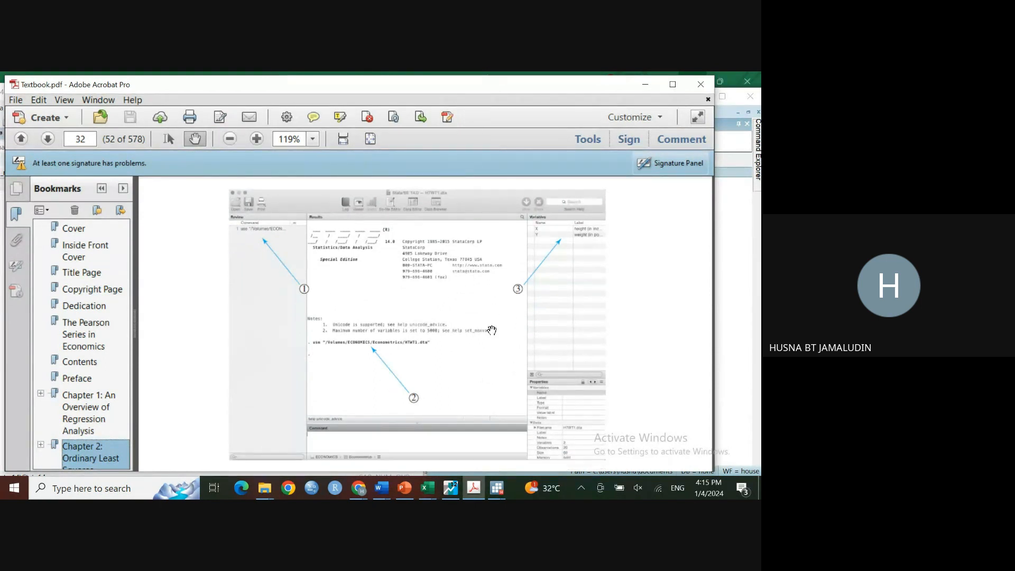
scroll(442, 320, "down", 1)
scroll(441, 320, "down", 2)
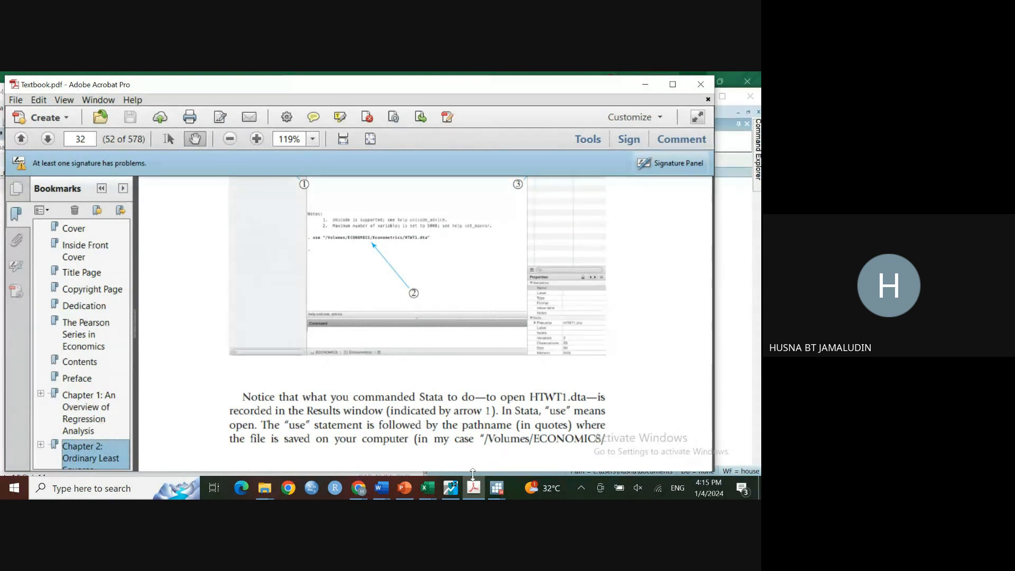
Step: Switch to the Exercises document and review the chapter 3 list, highlighting the p.89 (Lab) entry
mouse_move(469, 484)
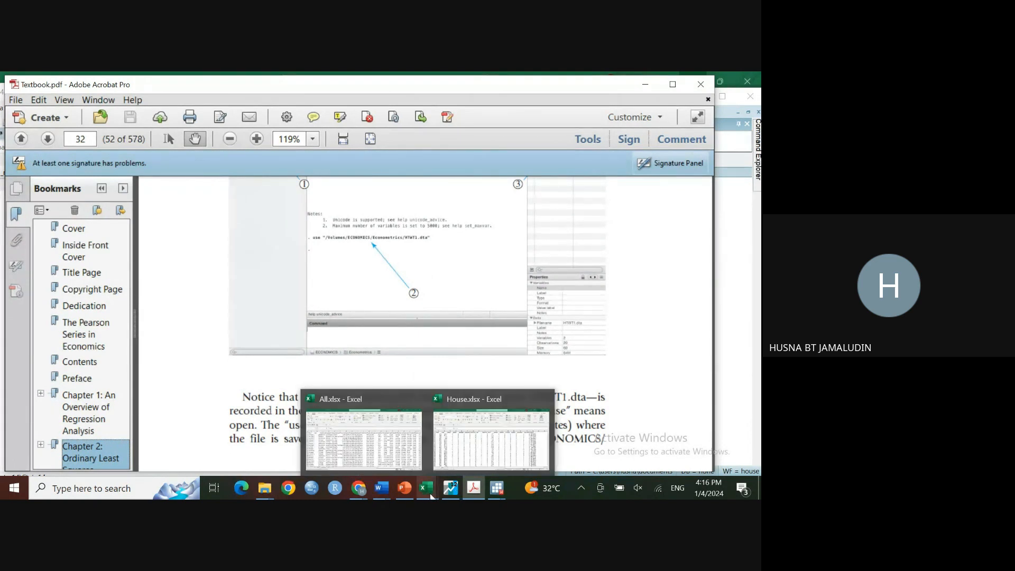
mouse_move(380, 497)
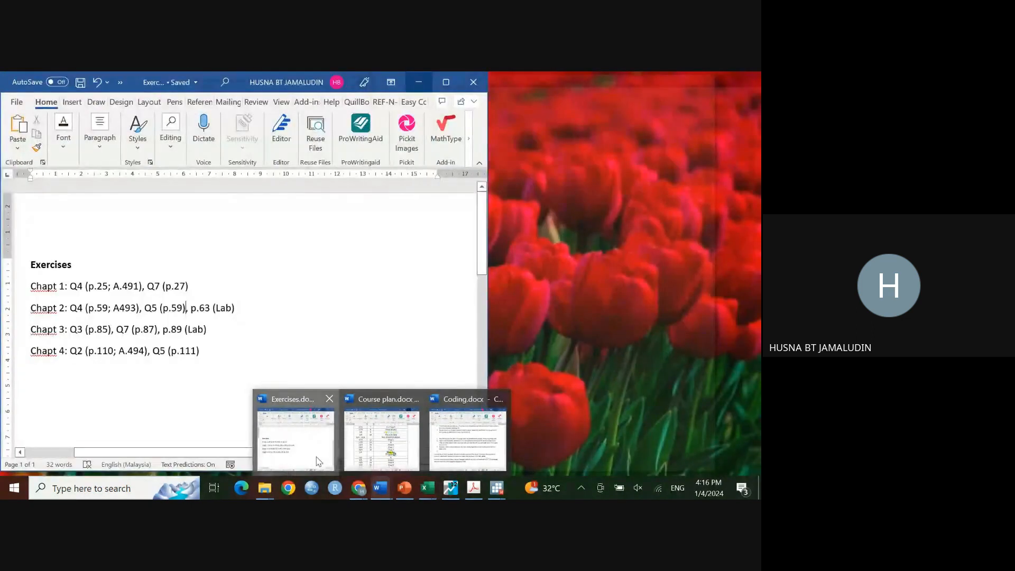
left_click(319, 461)
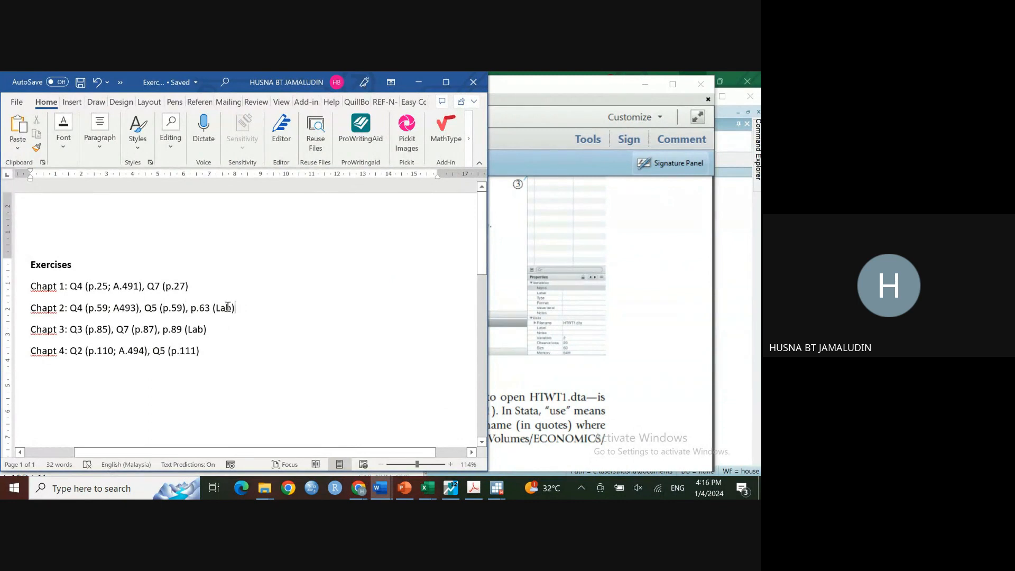
left_click_drag(227, 308, 198, 329)
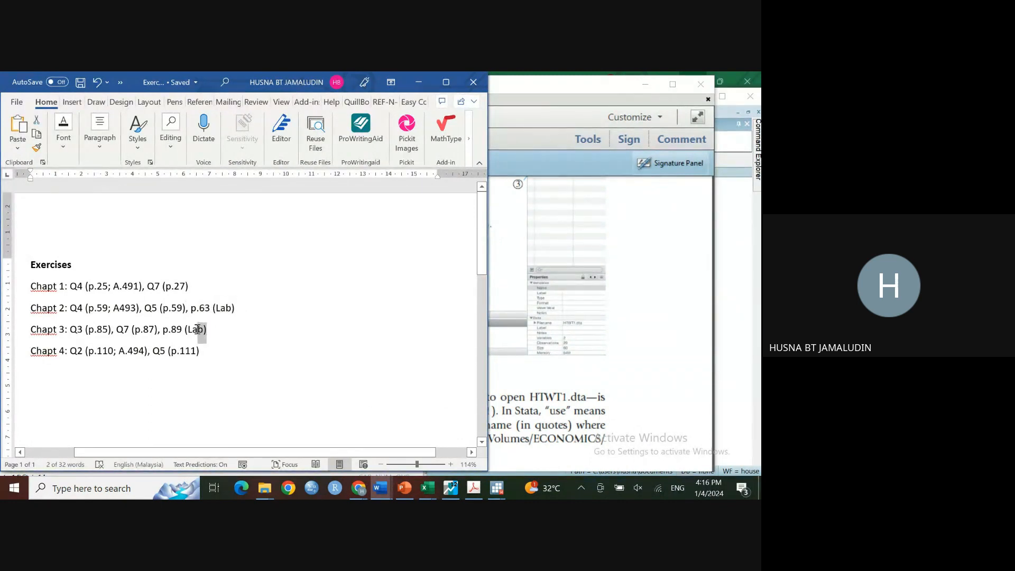
left_click(209, 329)
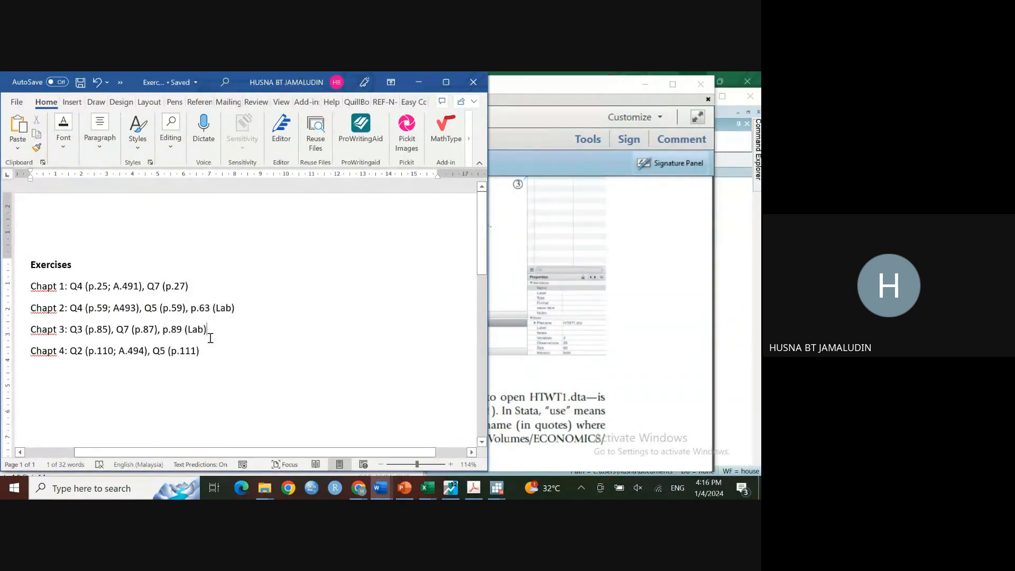
left_click(197, 330)
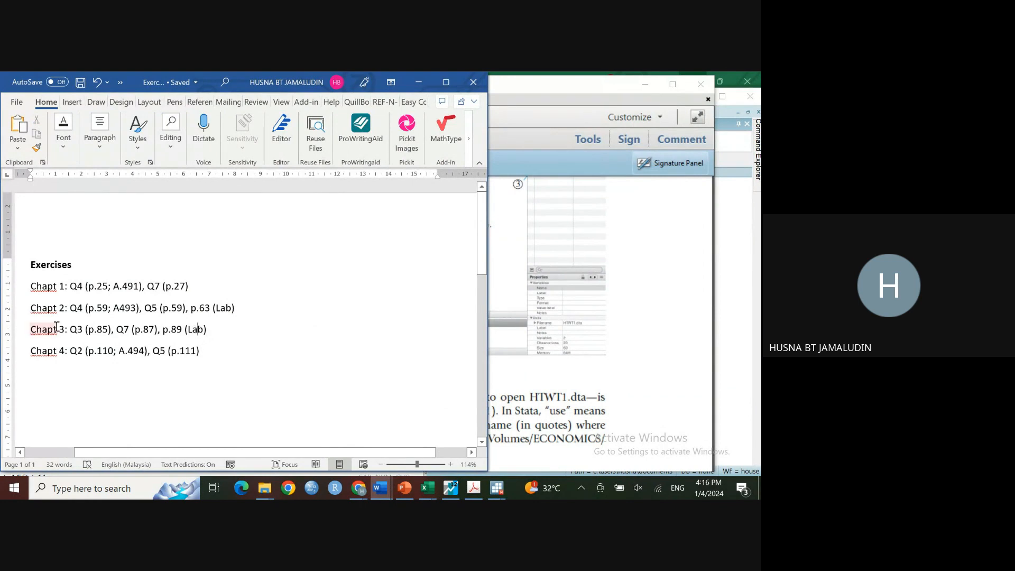
left_click(206, 331)
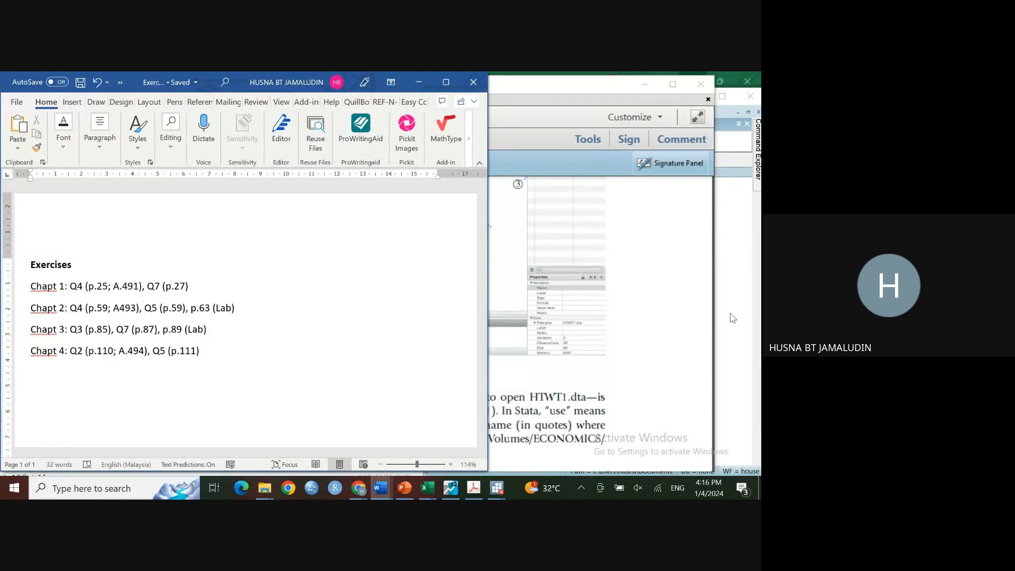
Step: Go to textbook page 89 and read through the steps of Econometric Lab #2
left_click(655, 321)
left_click(80, 139)
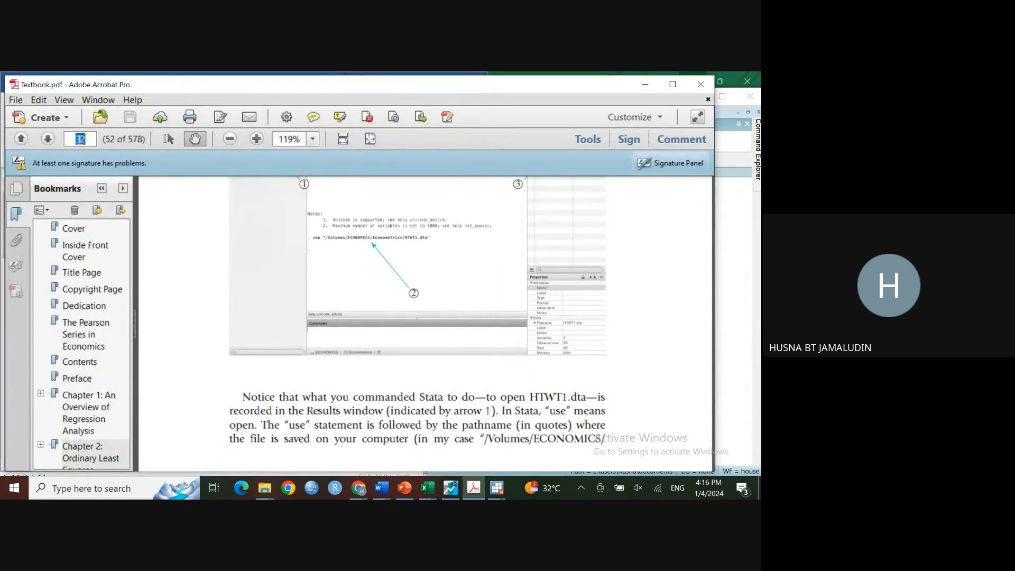
type("89")
key("Return")
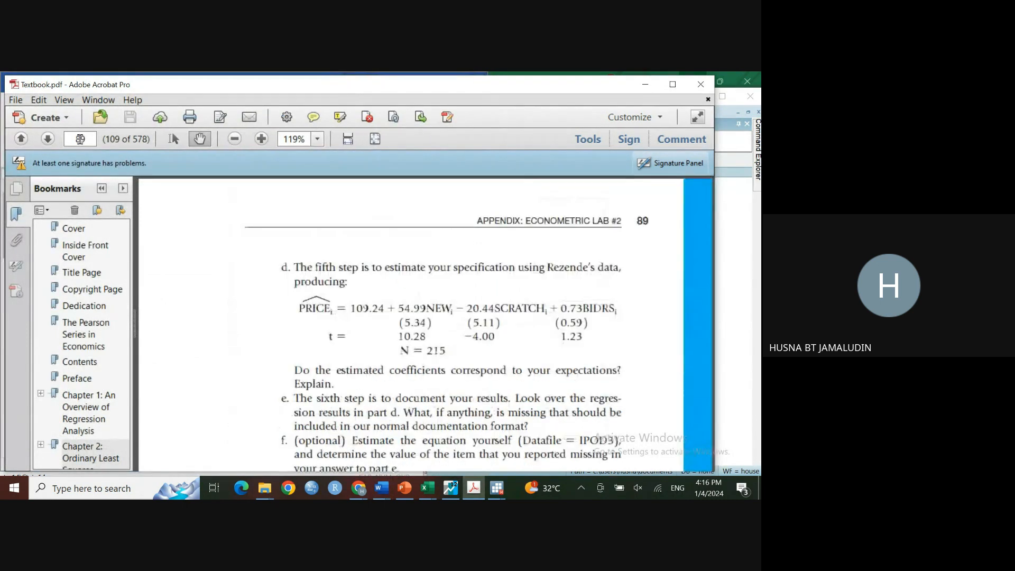
scroll(426, 346, "down", 5)
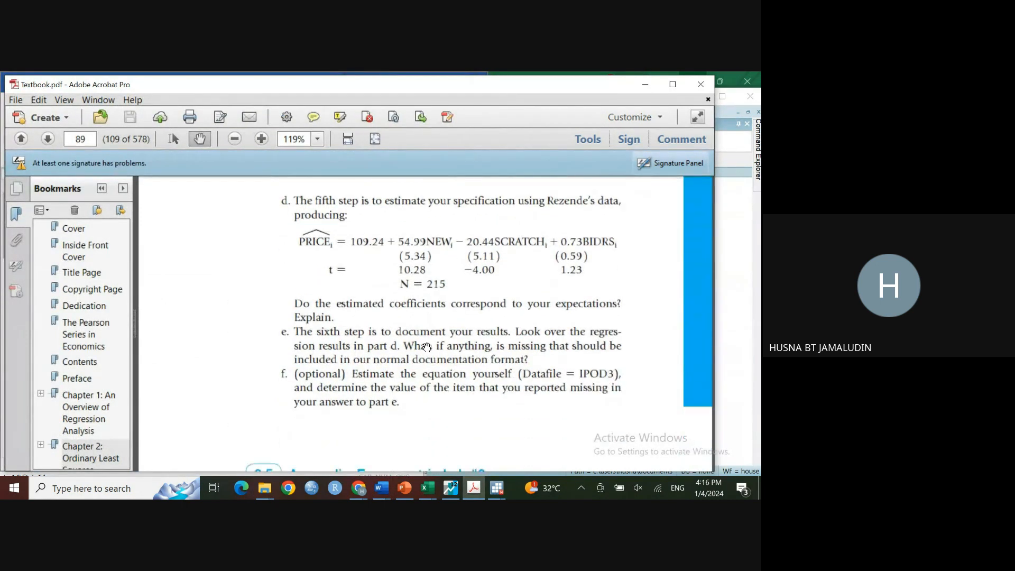
scroll(425, 346, "down", 4)
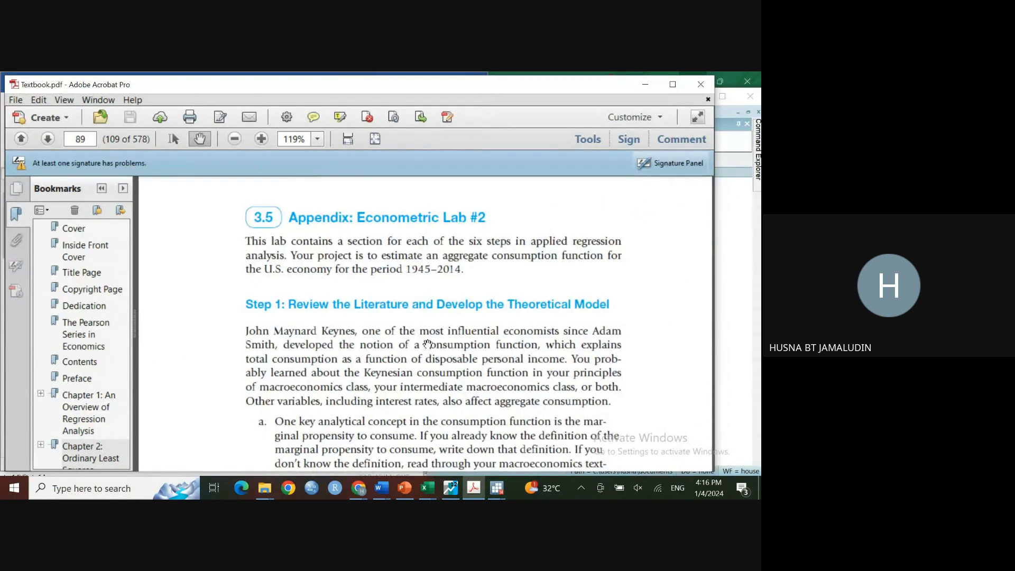
scroll(304, 358, "down", 1)
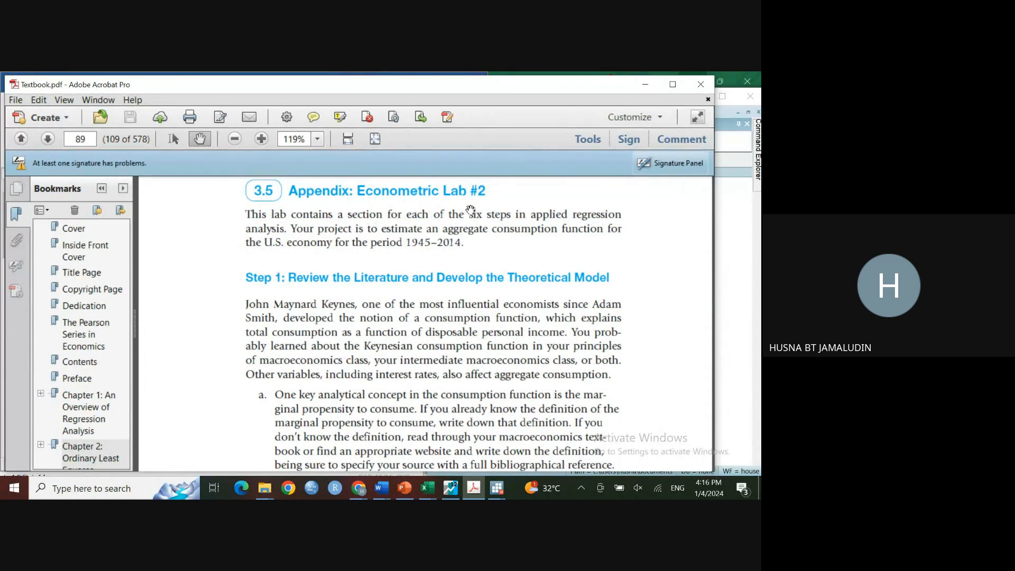
scroll(489, 297, "down", 2)
scroll(489, 297, "down", 10)
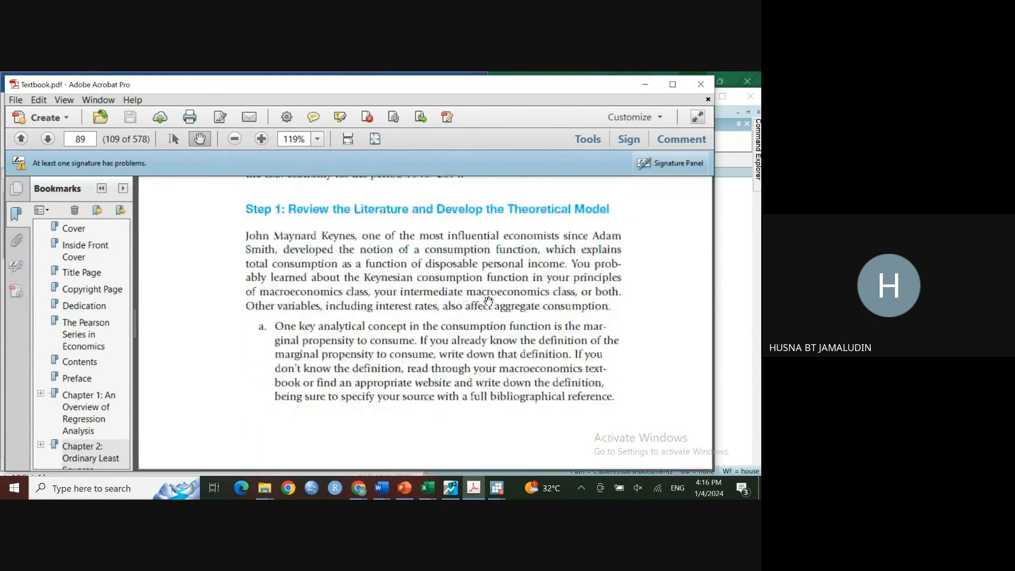
scroll(493, 352, "down", 8)
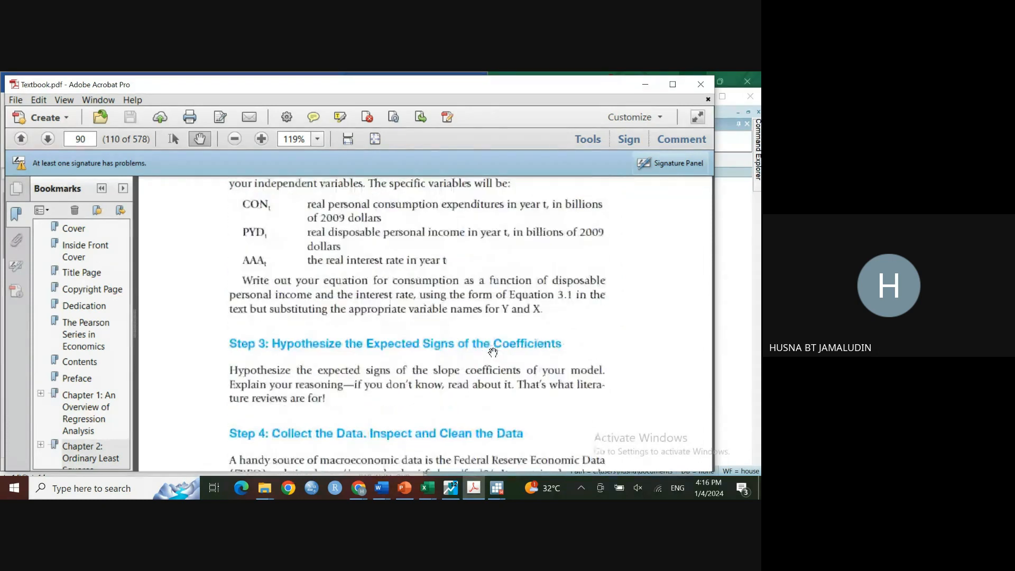
scroll(493, 352, "up", 10)
scroll(493, 351, "up", 2)
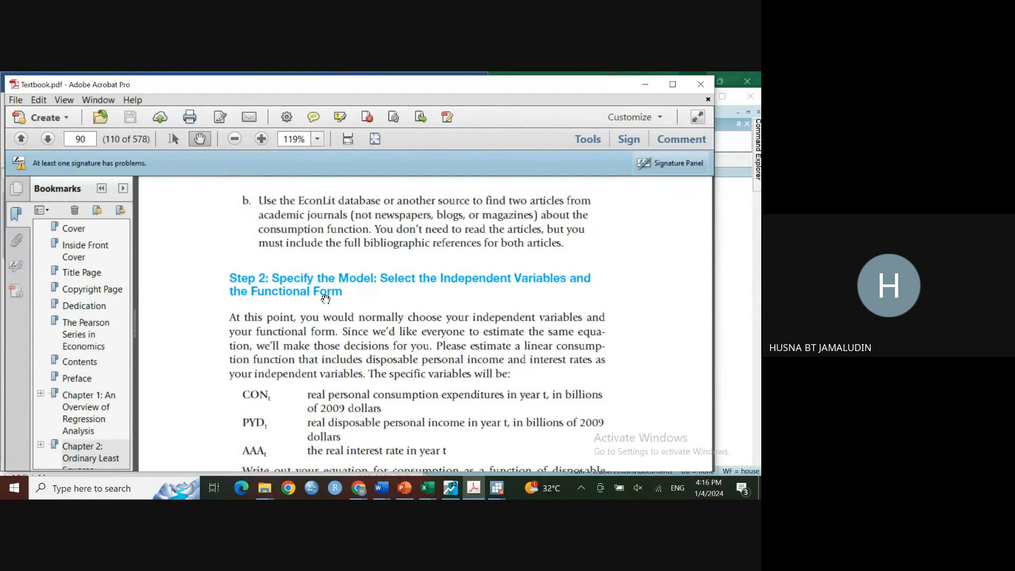
scroll(370, 338, "down", 4)
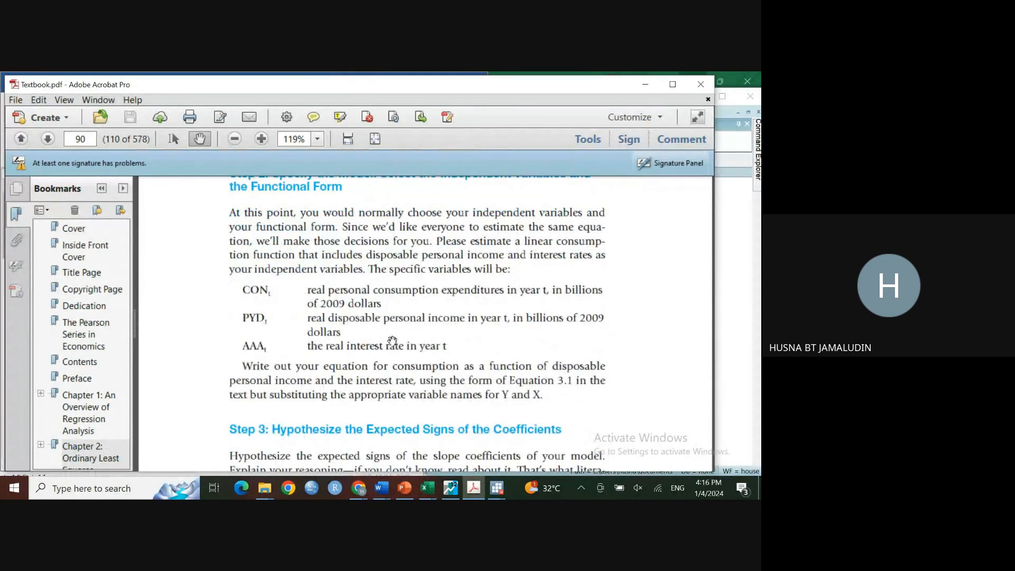
scroll(393, 338, "down", 2)
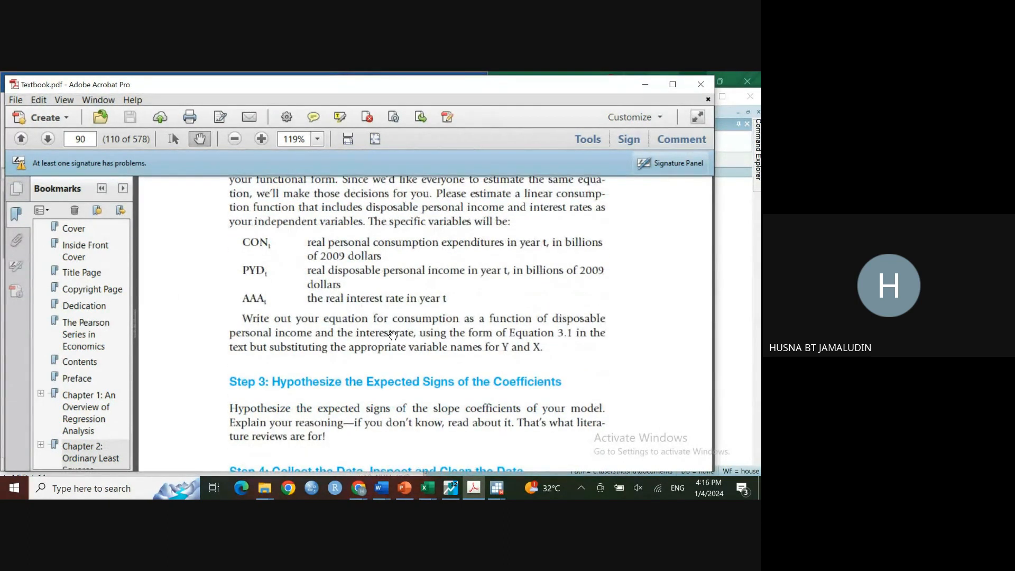
scroll(393, 336, "down", 7)
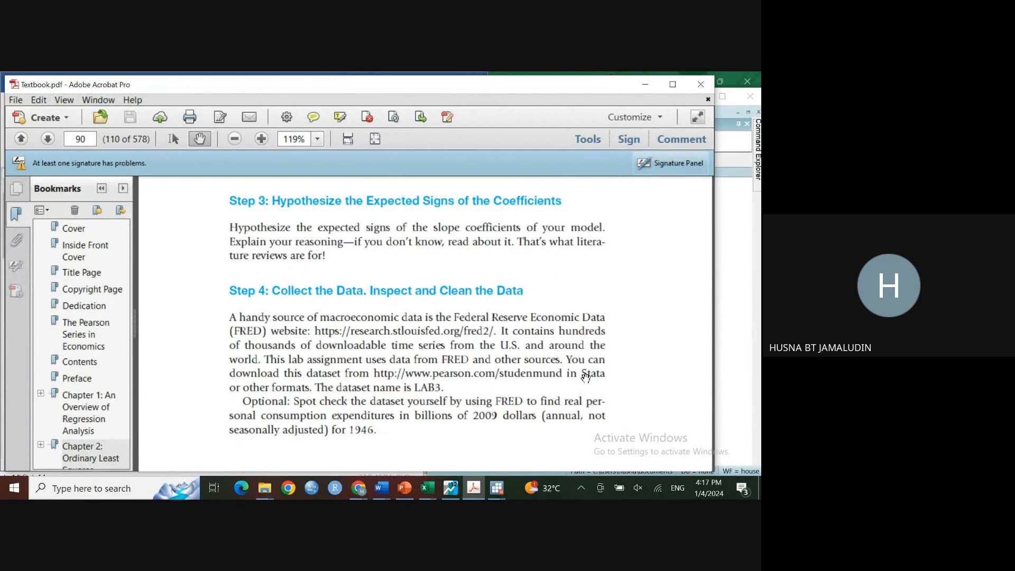
Step: Open the textbook's pearson.com/studenmund dataset link in the browser, then return to the textbook
left_click(468, 380)
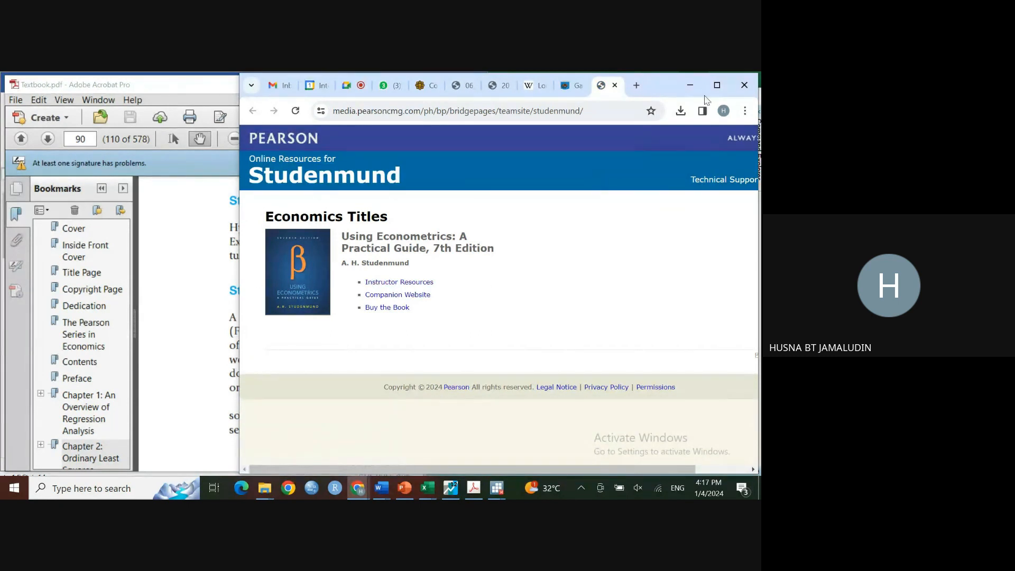
left_click(716, 86)
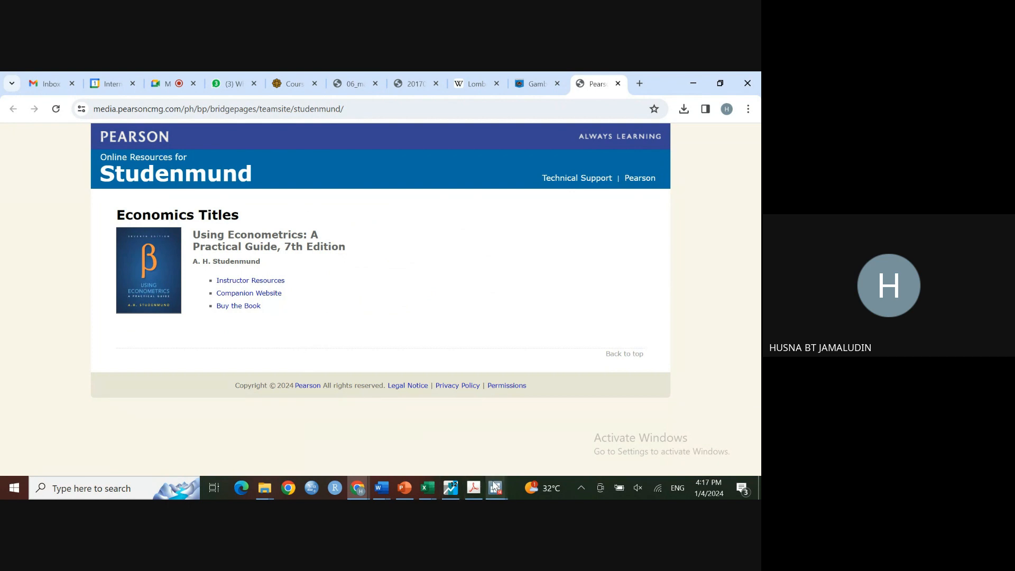
left_click(720, 83)
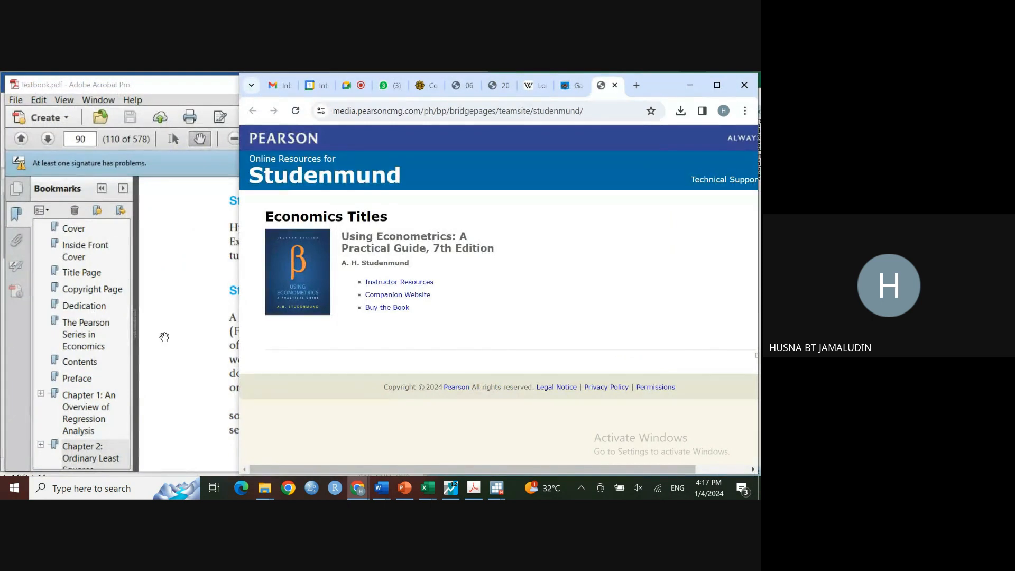
left_click(163, 335)
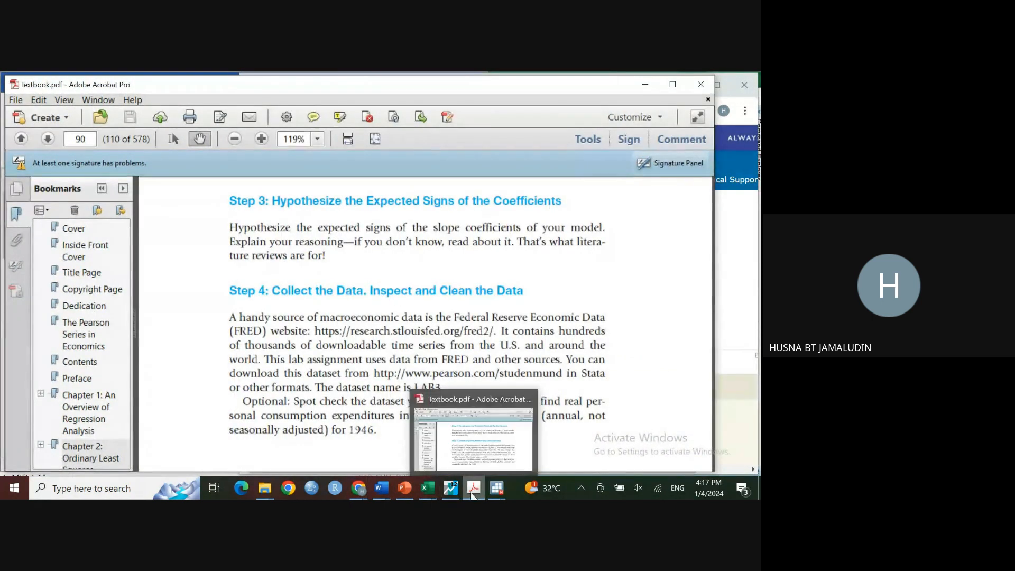
Step: Check the Exercises list again and jump to textbook page 63
mouse_move(453, 497)
left_click(381, 490)
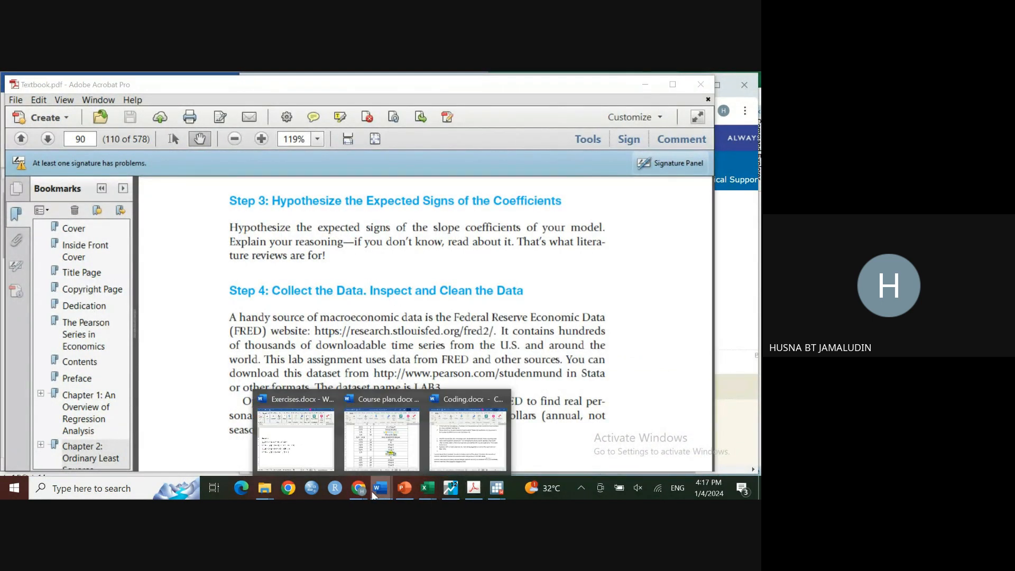
left_click(304, 461)
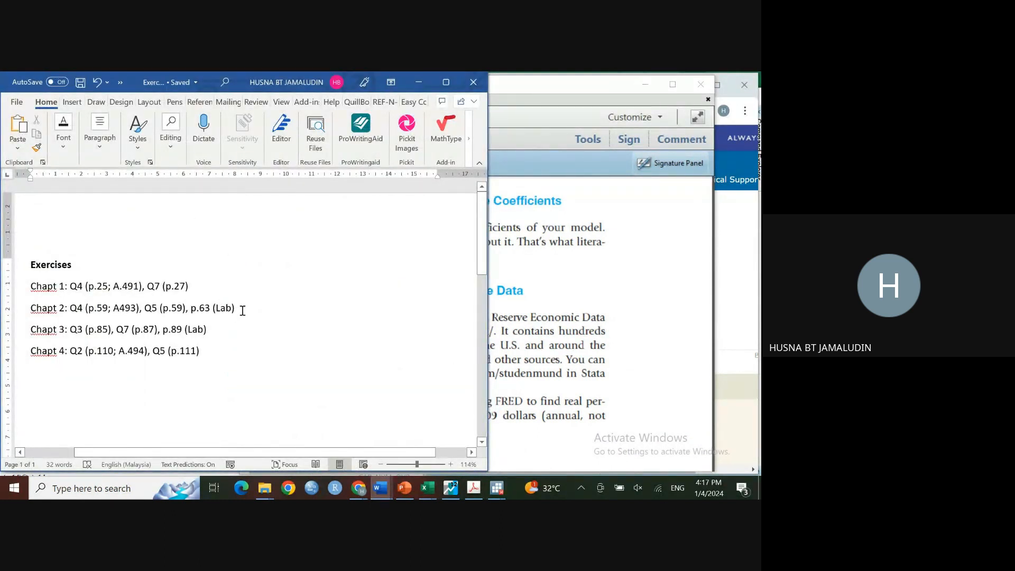
left_click(569, 308)
left_click(92, 139)
type("63")
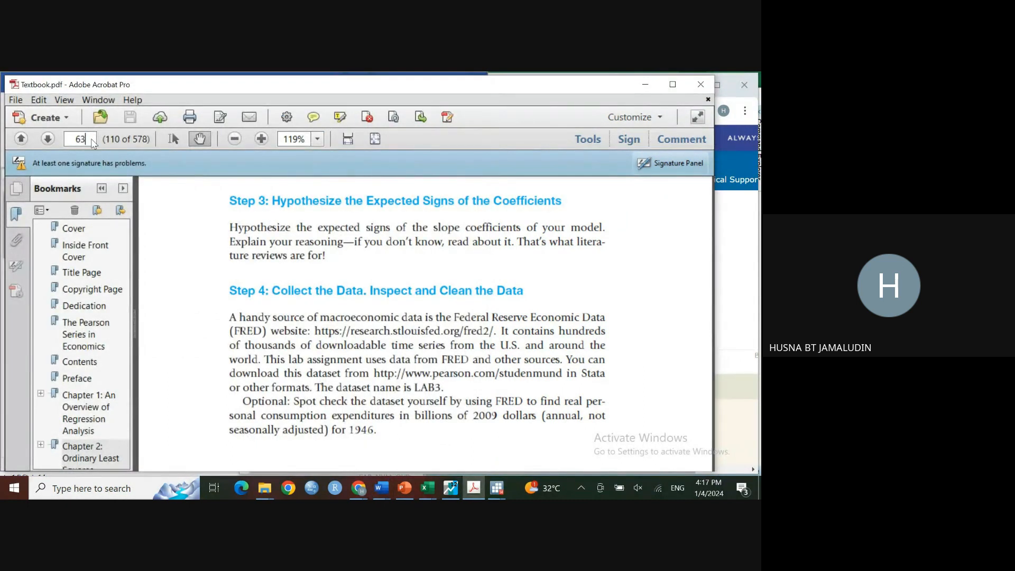
key("Return")
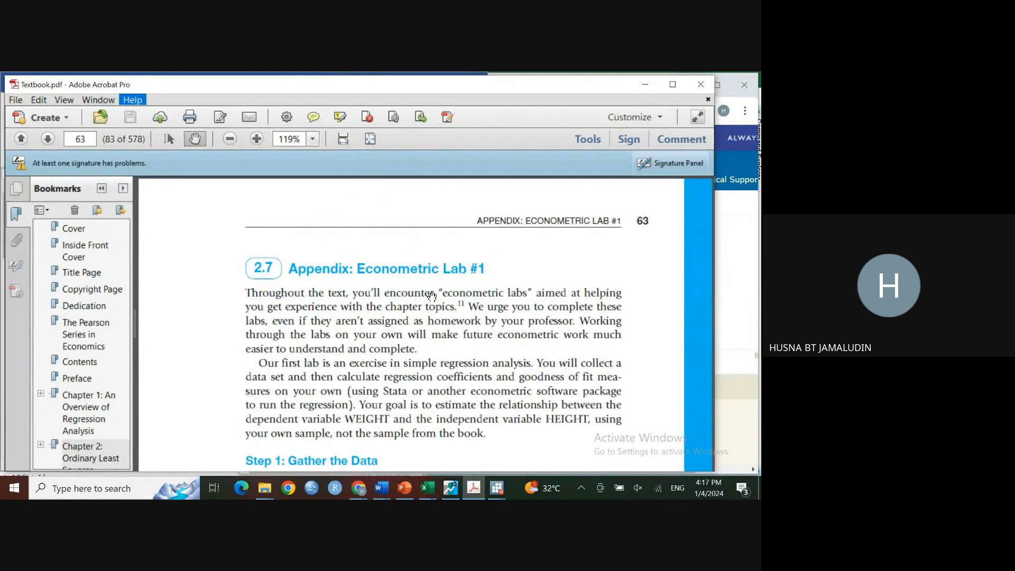
Step: Scroll through Econometric Lab #1's data-gathering instructions and sample HEIGHT, WEIGHT, MALE table
scroll(431, 296, "down", 1)
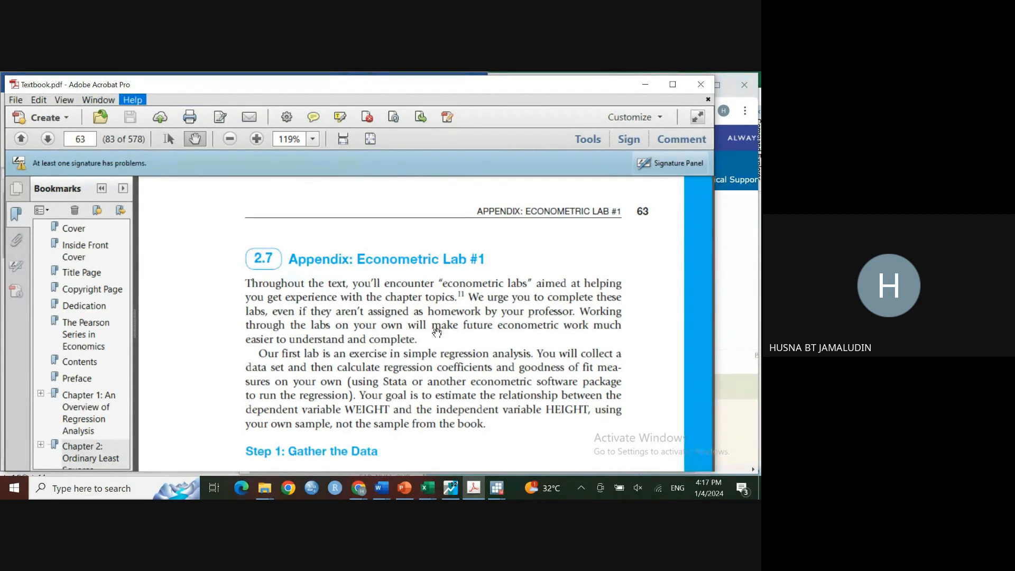
scroll(437, 332, "down", 2)
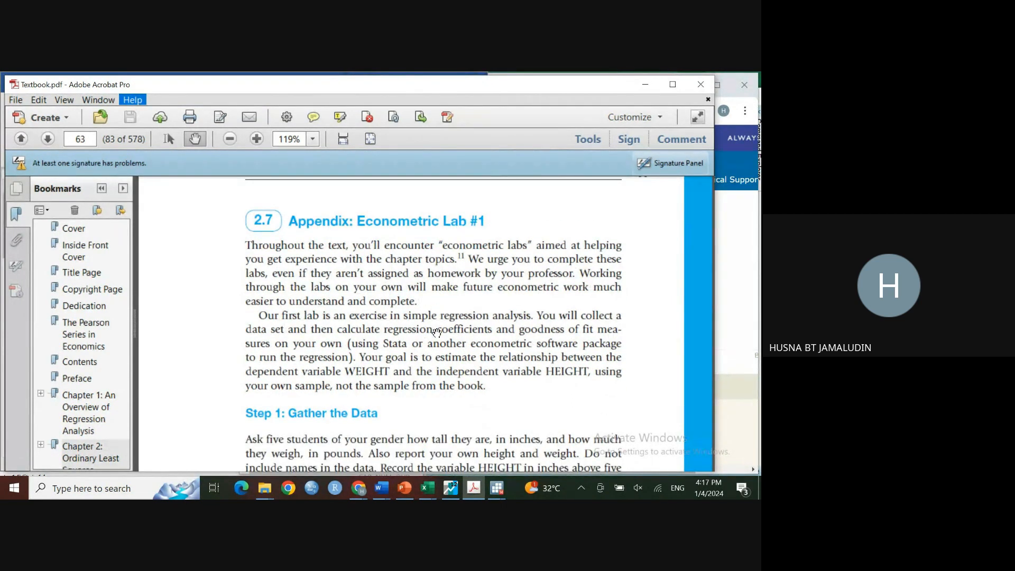
scroll(437, 332, "down", 1)
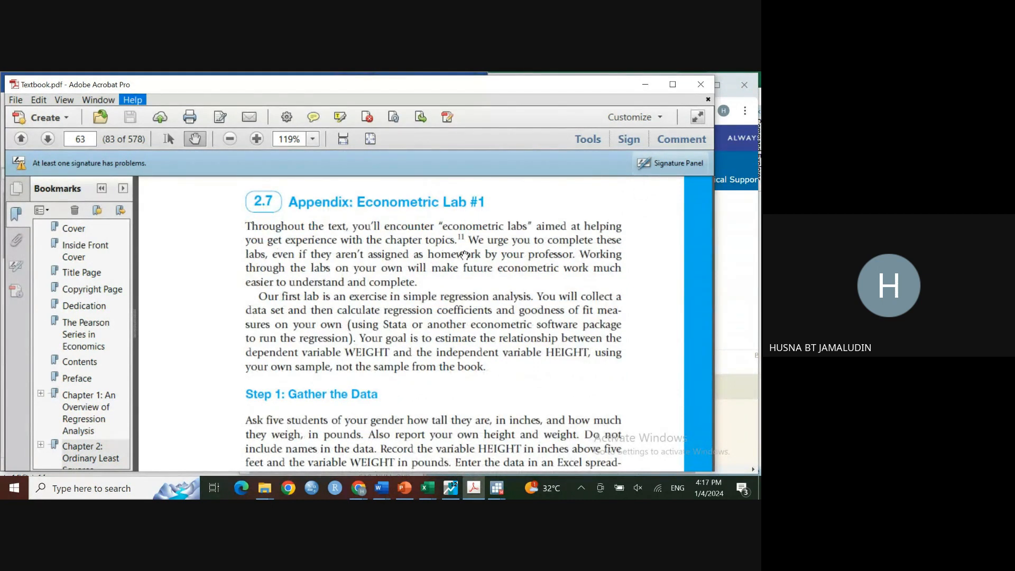
scroll(458, 267, "down", 2)
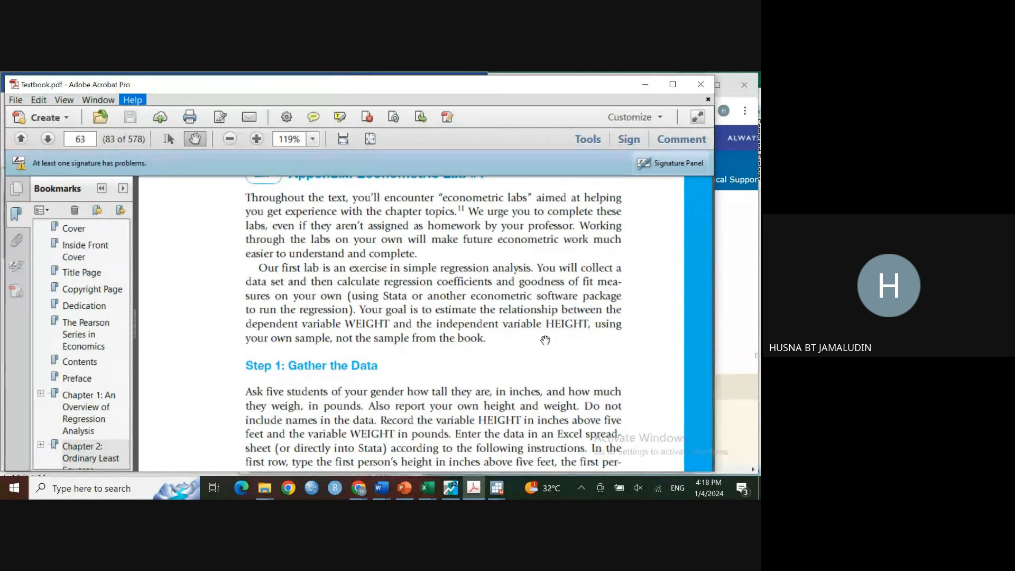
scroll(559, 334, "down", 1)
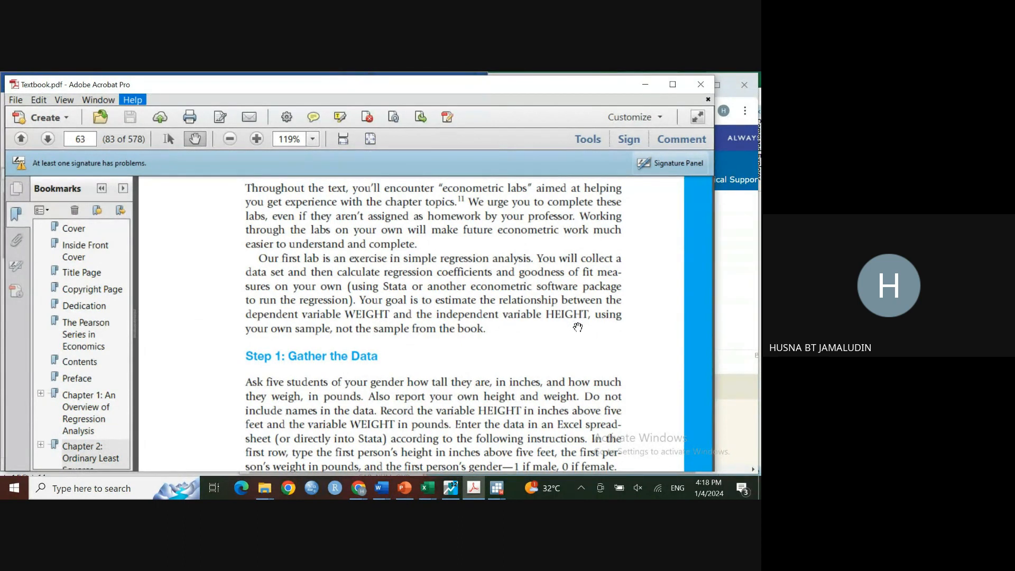
scroll(577, 328, "down", 3)
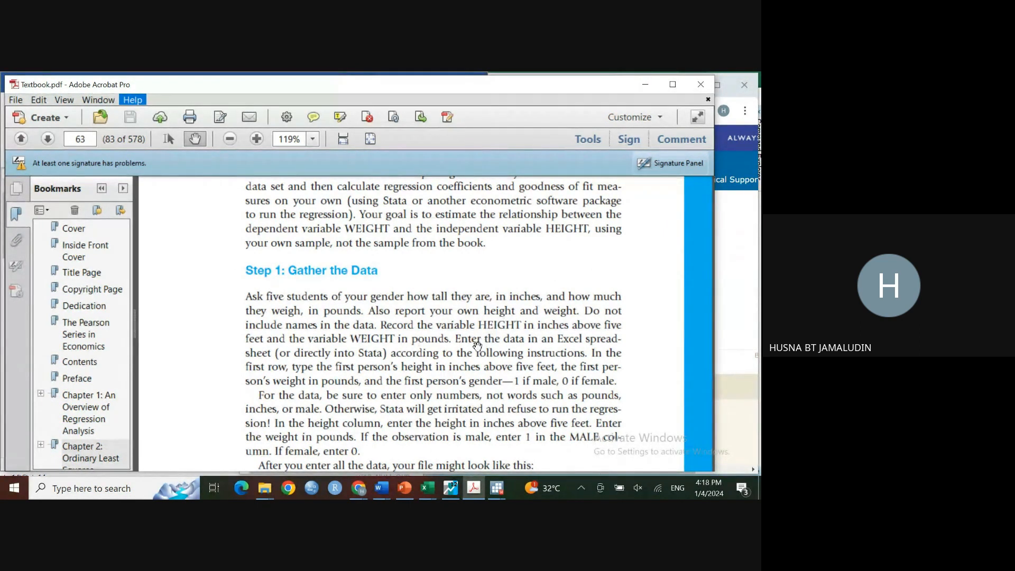
scroll(484, 339, "down", 5)
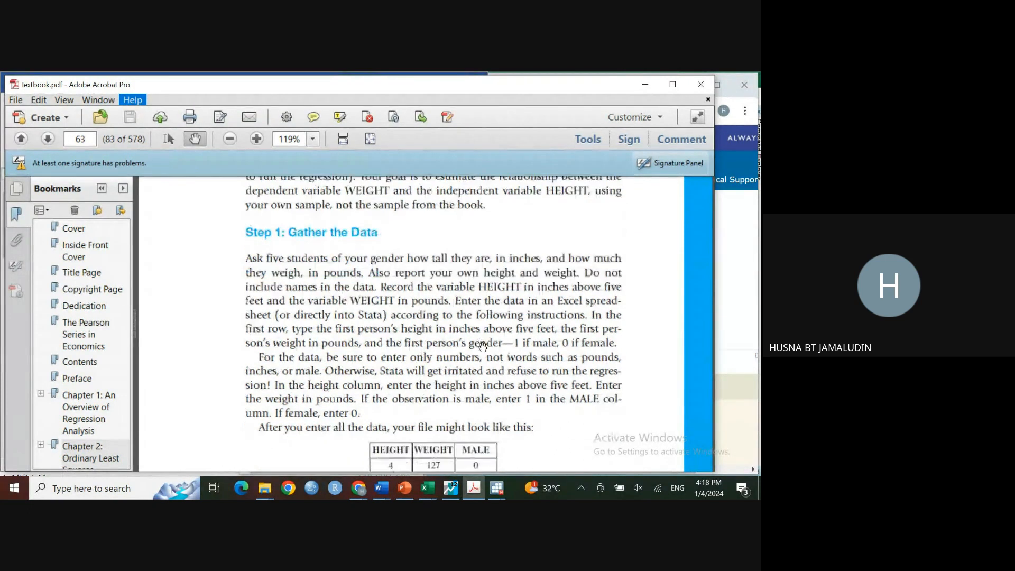
scroll(472, 362, "down", 3)
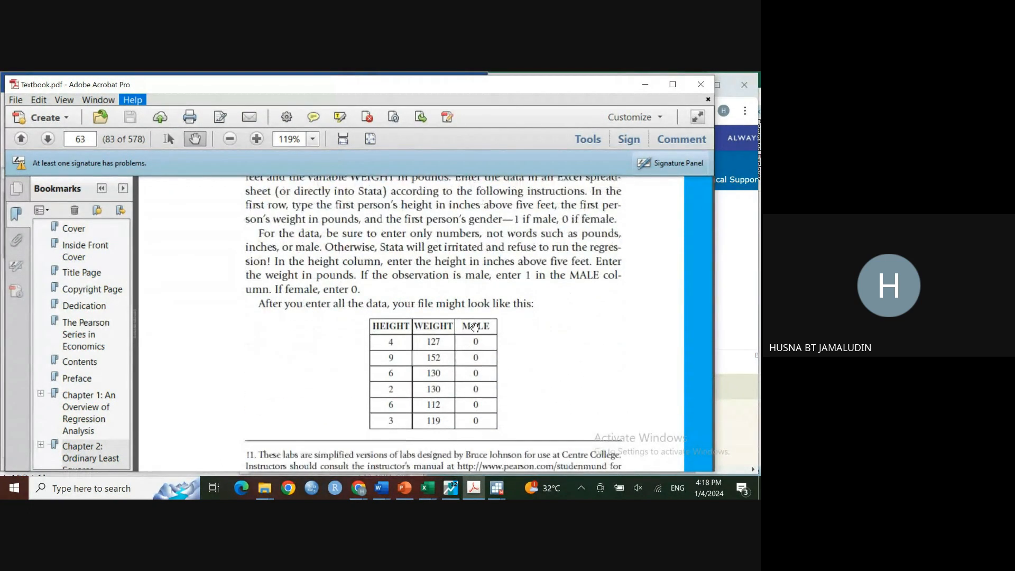
Step: Scroll through Econometric Lab #1's Steps 2 to 6 on textbook page 64, briefly past Chapter 3 and back
scroll(449, 392, "down", 1)
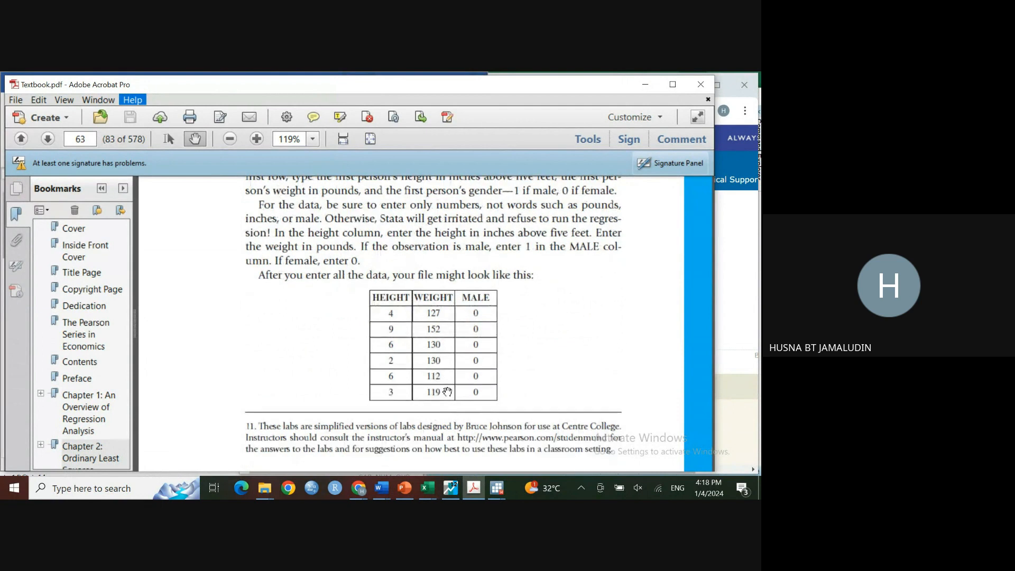
scroll(411, 345, "down", 5)
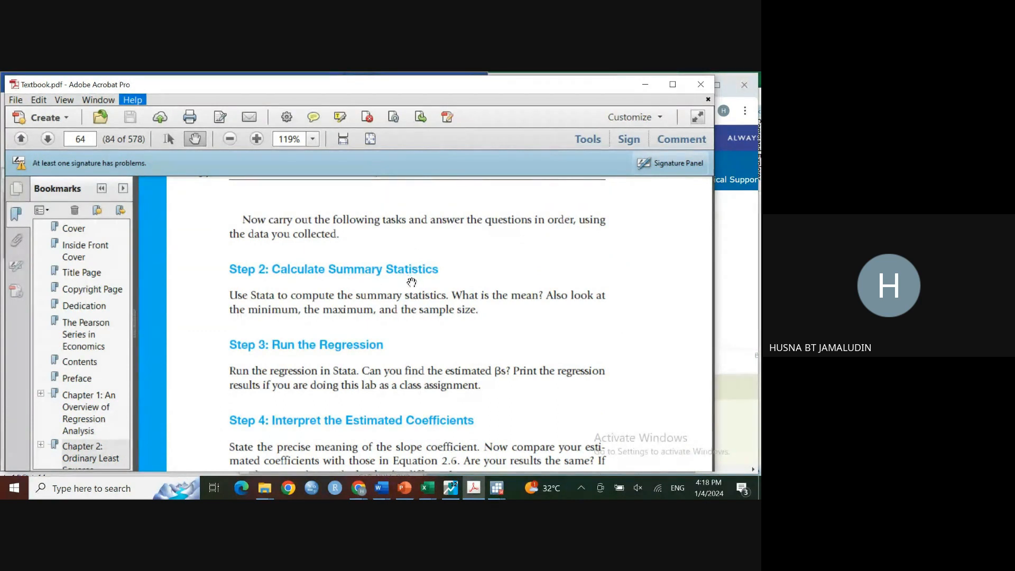
scroll(432, 311, "down", 1)
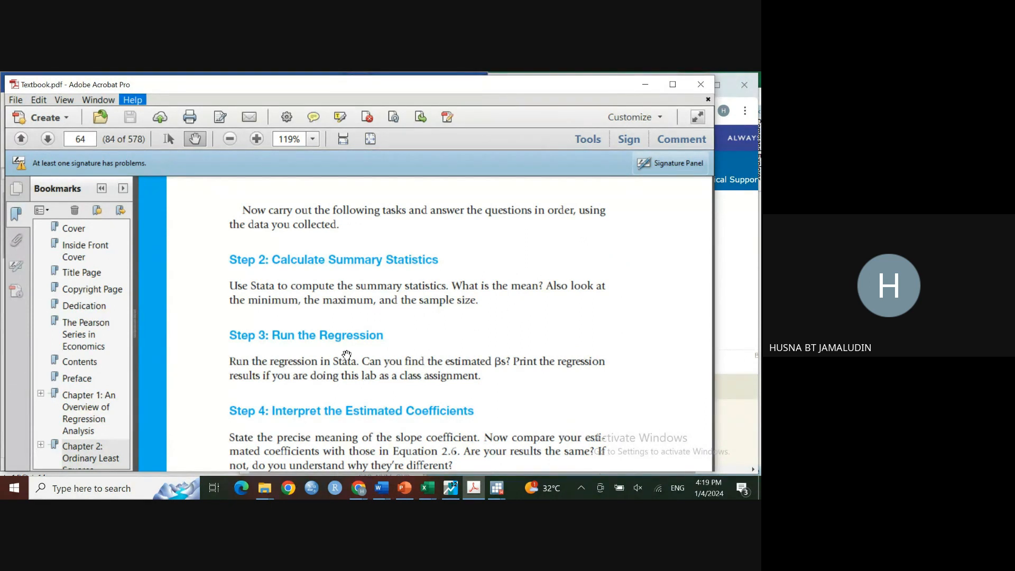
scroll(347, 355, "down", 1)
scroll(359, 345, "down", 1)
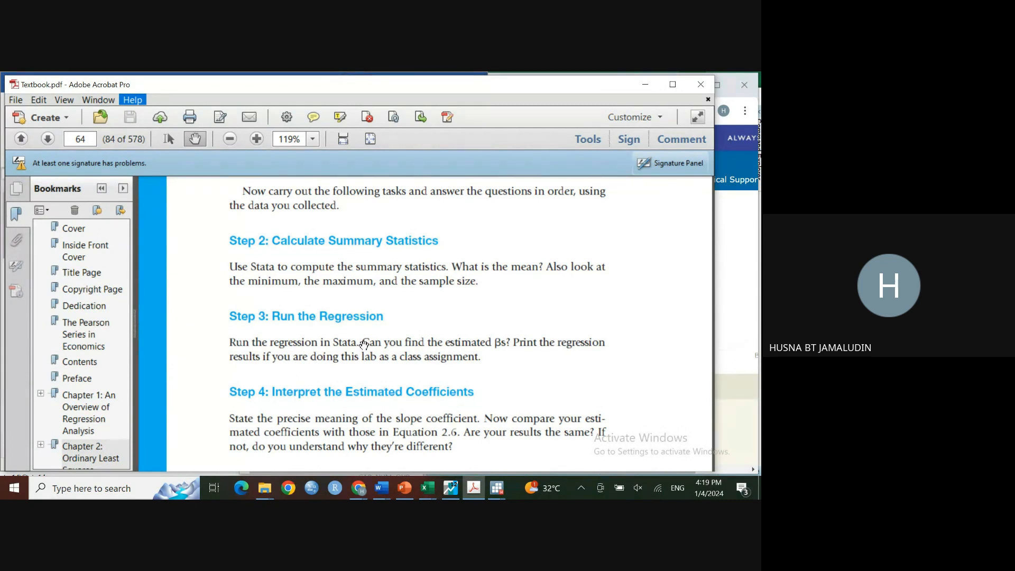
scroll(364, 344, "down", 1)
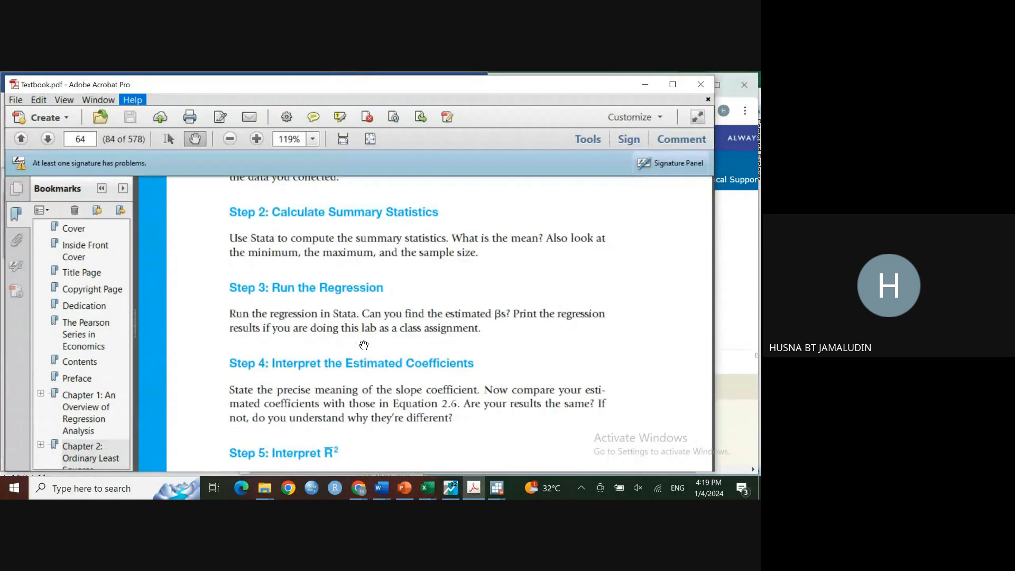
scroll(365, 347, "down", 1)
scroll(369, 353, "down", 4)
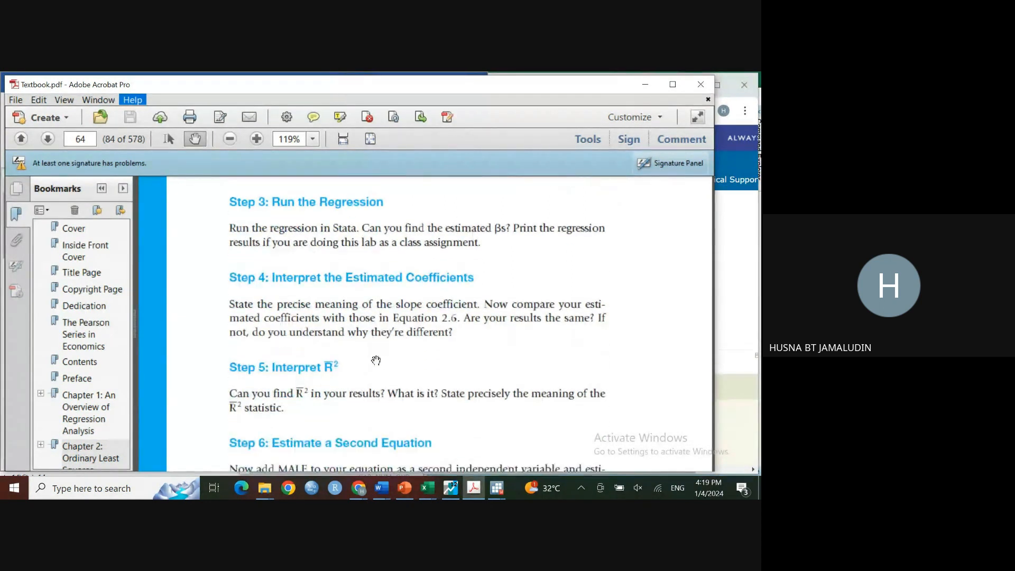
scroll(357, 374, "down", 2)
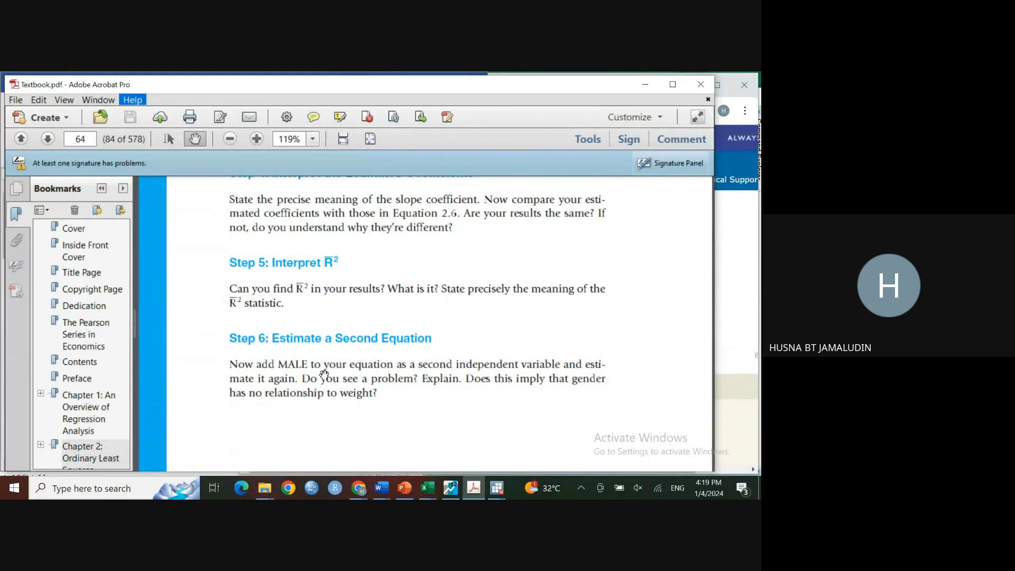
scroll(324, 375, "down", 3)
scroll(324, 375, "down", 4)
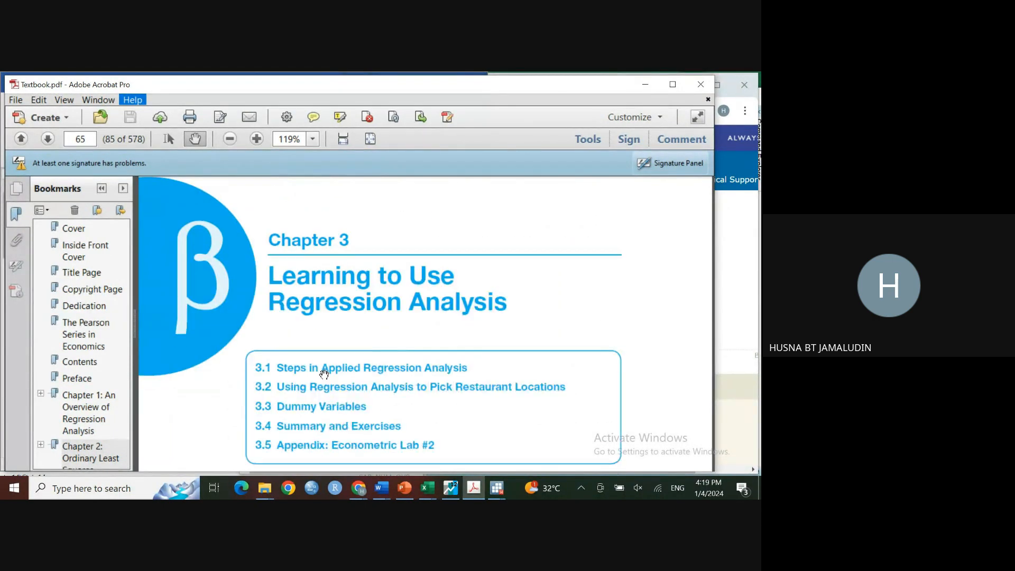
scroll(325, 375, "up", 2)
scroll(326, 374, "up", 2)
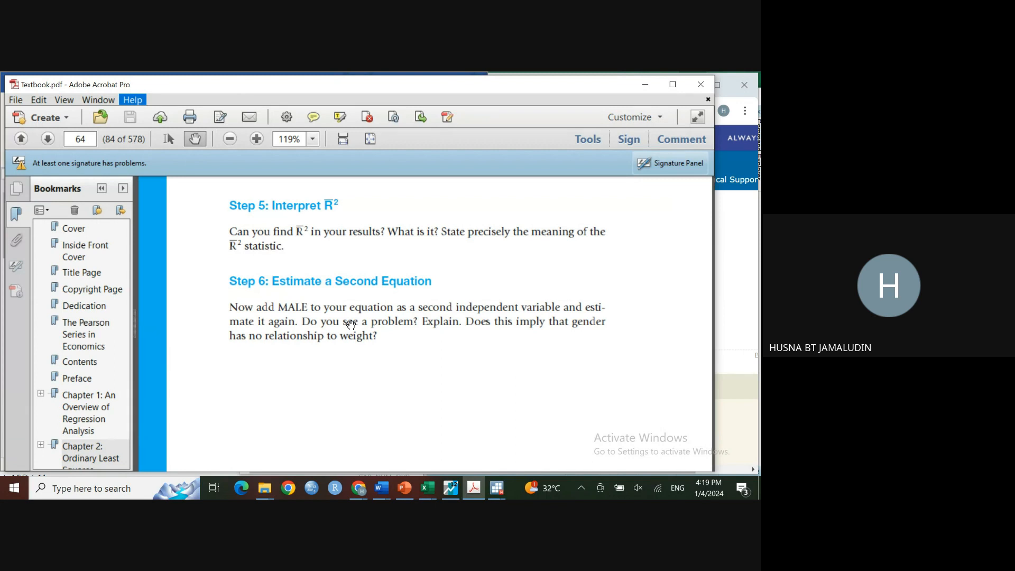
scroll(365, 367, "up", 5)
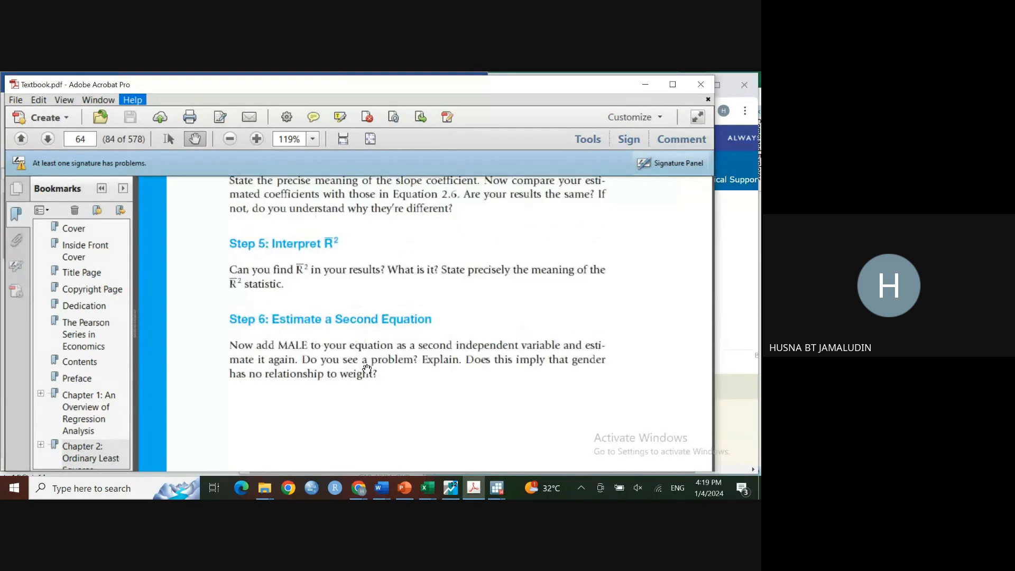
scroll(368, 369, "up", 2)
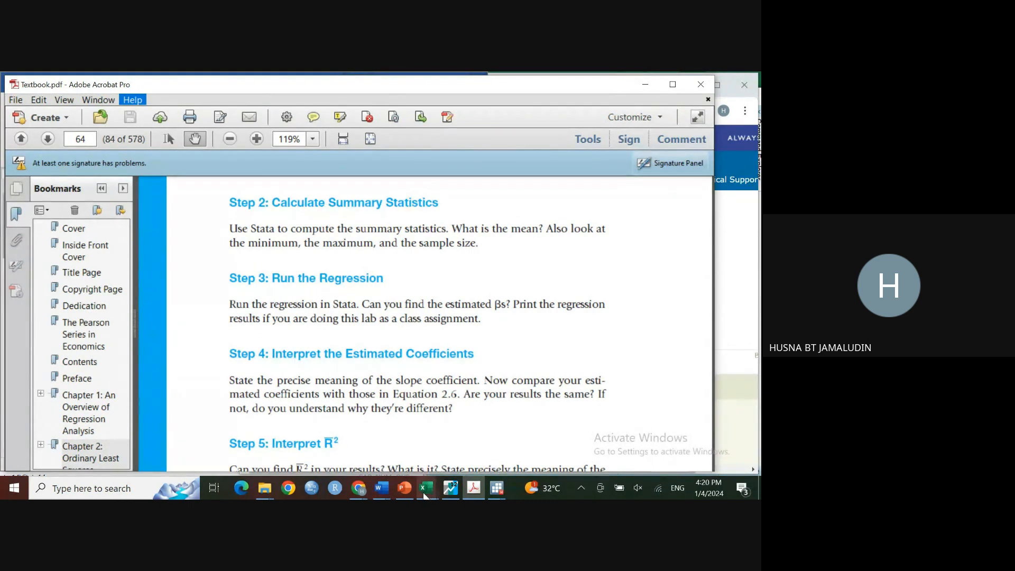
Step: Switch to the Google Meet tab in Chrome and stop the meeting recording
left_click(364, 496)
left_click(364, 453)
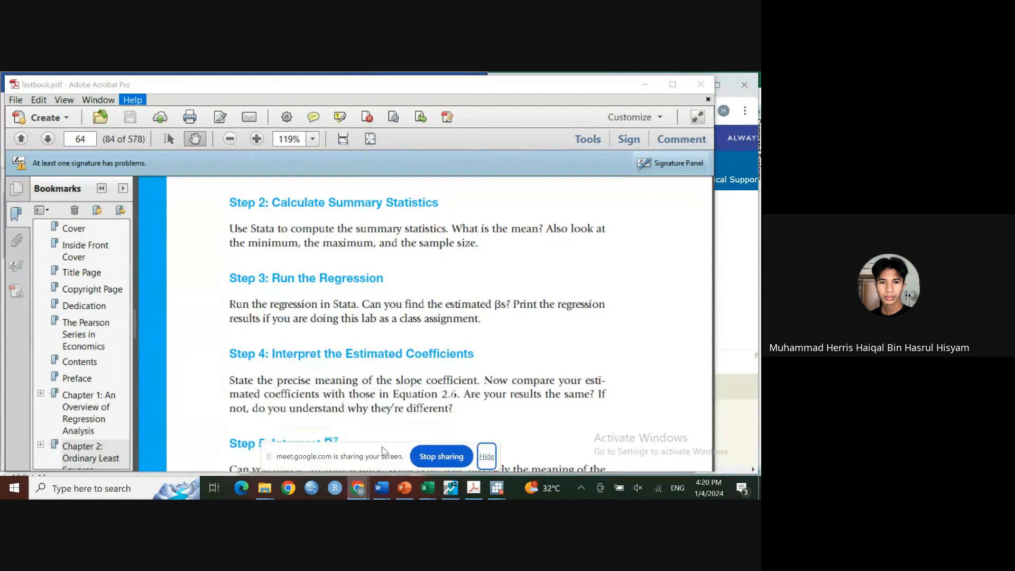
left_click(748, 296)
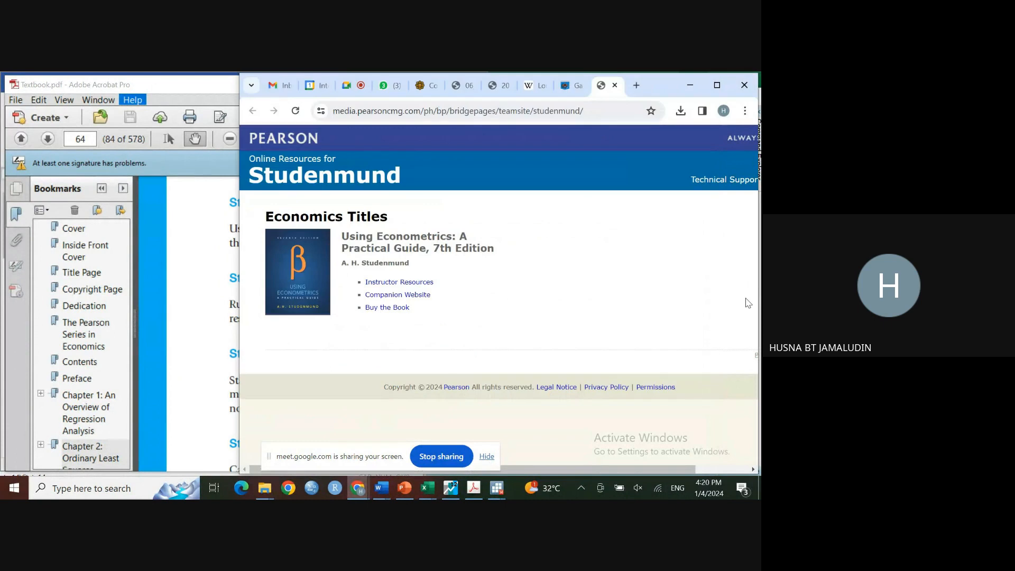
left_click(352, 88)
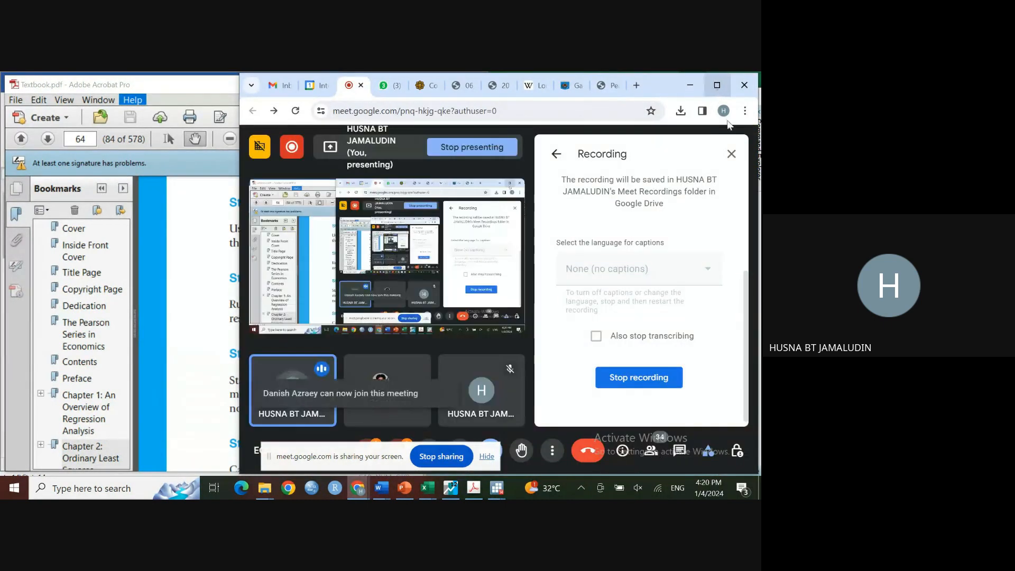
left_click(655, 379)
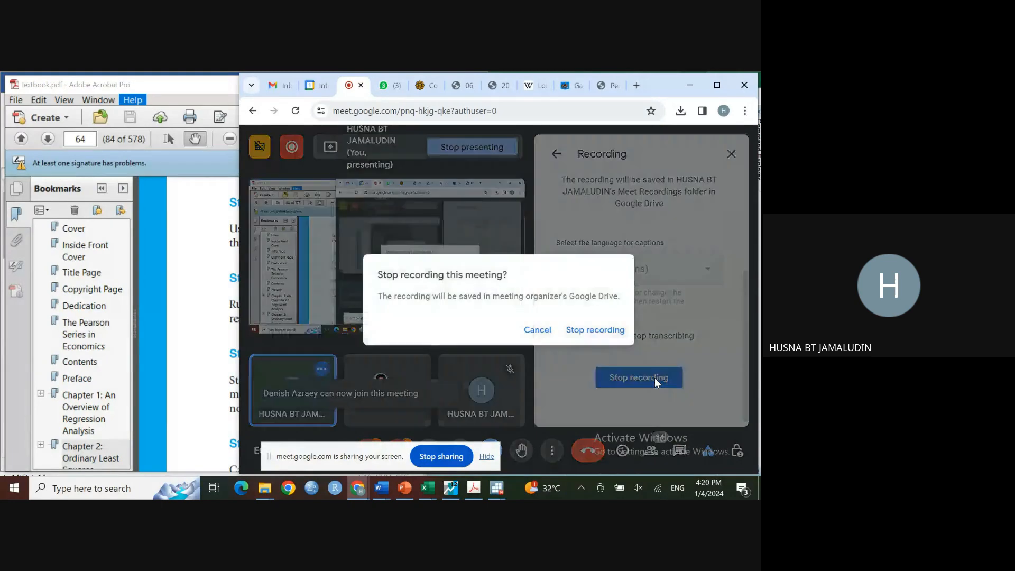